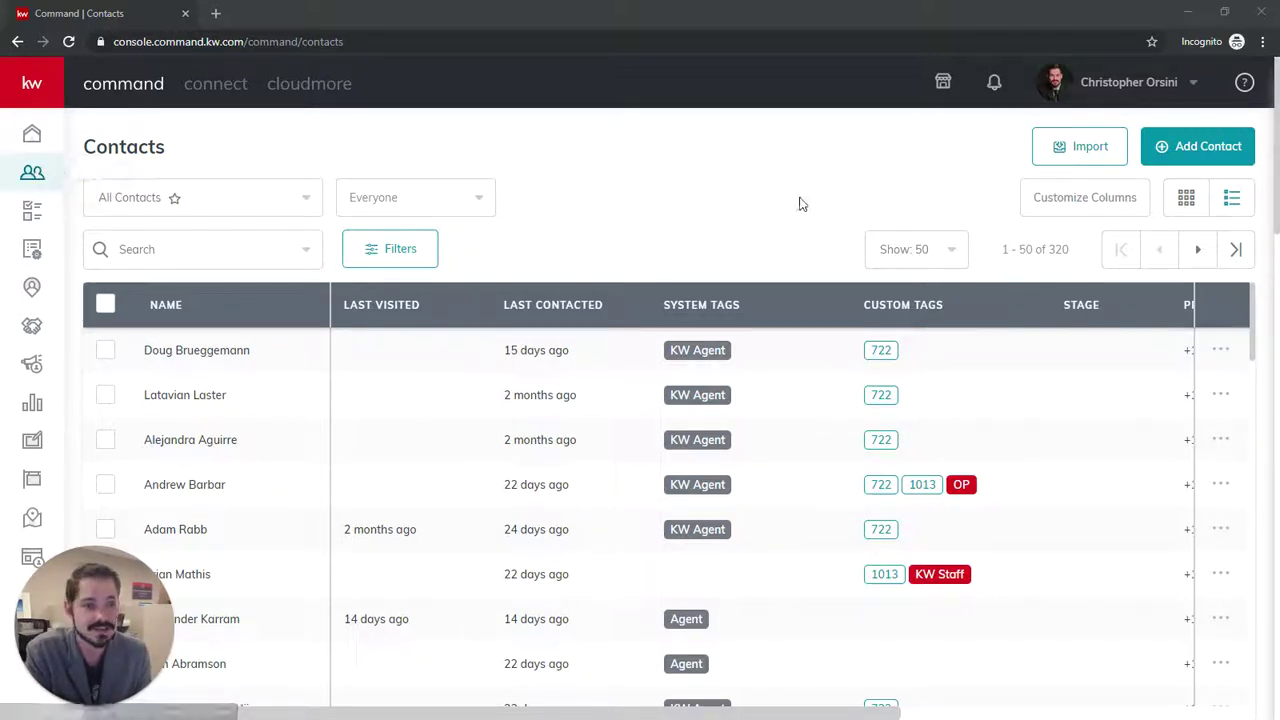
Step: Open the contact import dialog to review its CSV template requirements, and close it without importing
click(1054, 160)
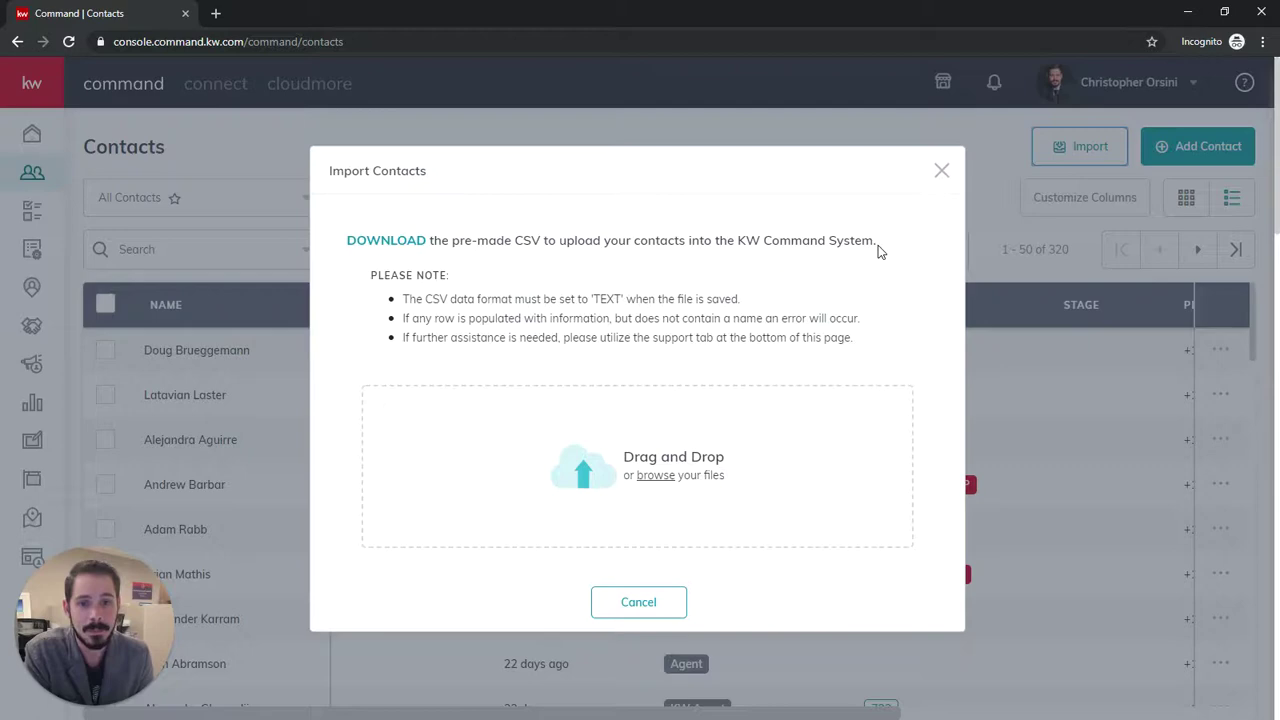
click(640, 603)
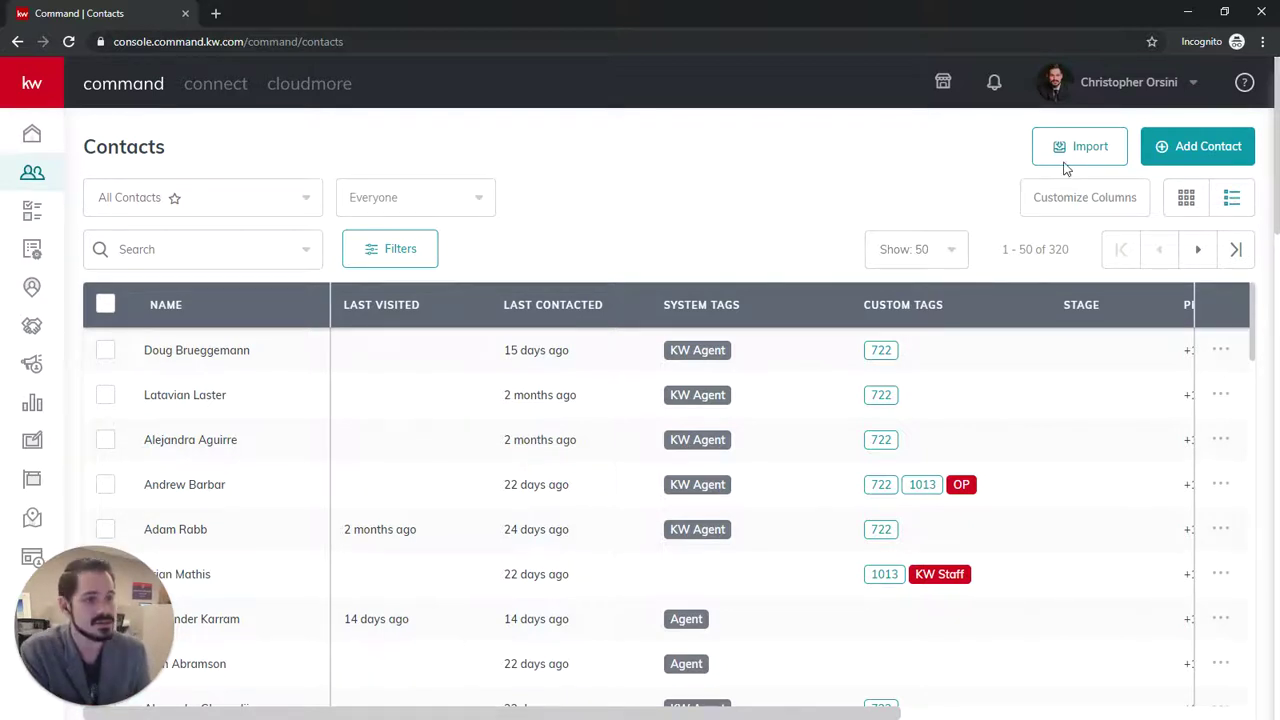
Step: Switch to Excel and arrange the Test Google Contacts and kwc_contacts_import_template workbooks side by side
click(1188, 14)
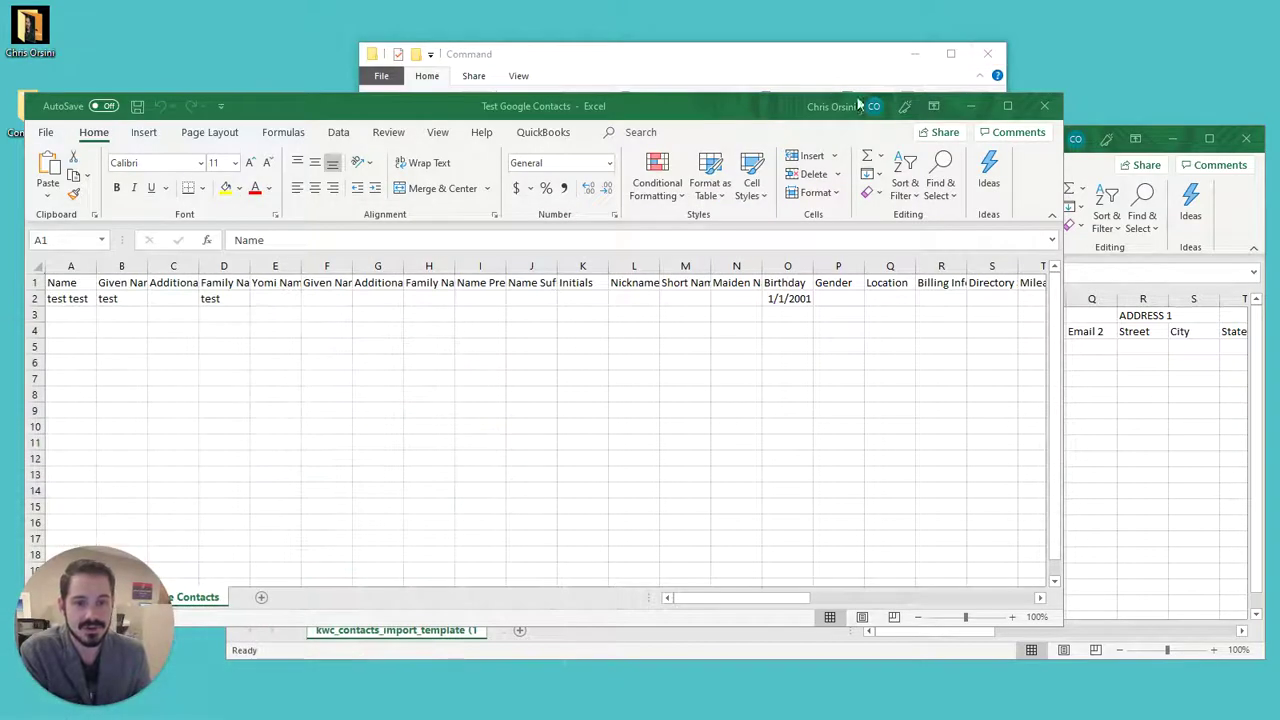
click(912, 58)
mouse_move(507, 111)
mouse_down()
mouse_move(521, 87)
mouse_move(510, 104)
mouse_up()
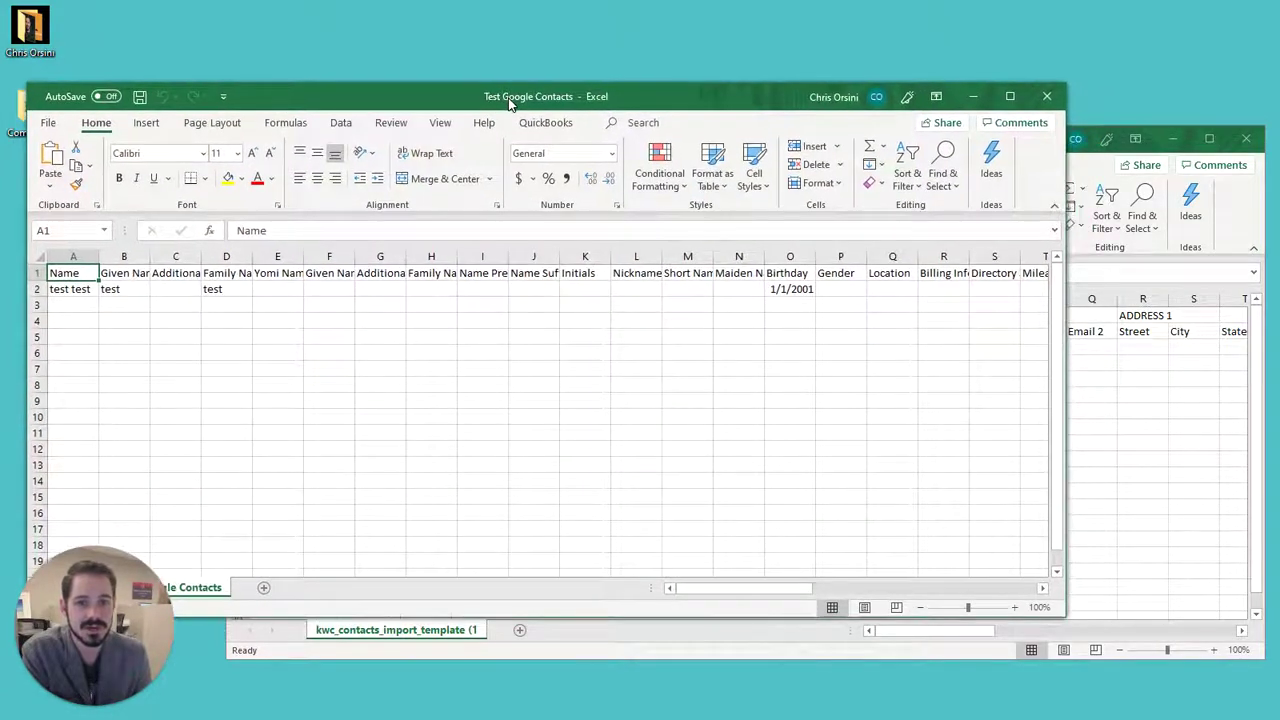
click(1089, 140)
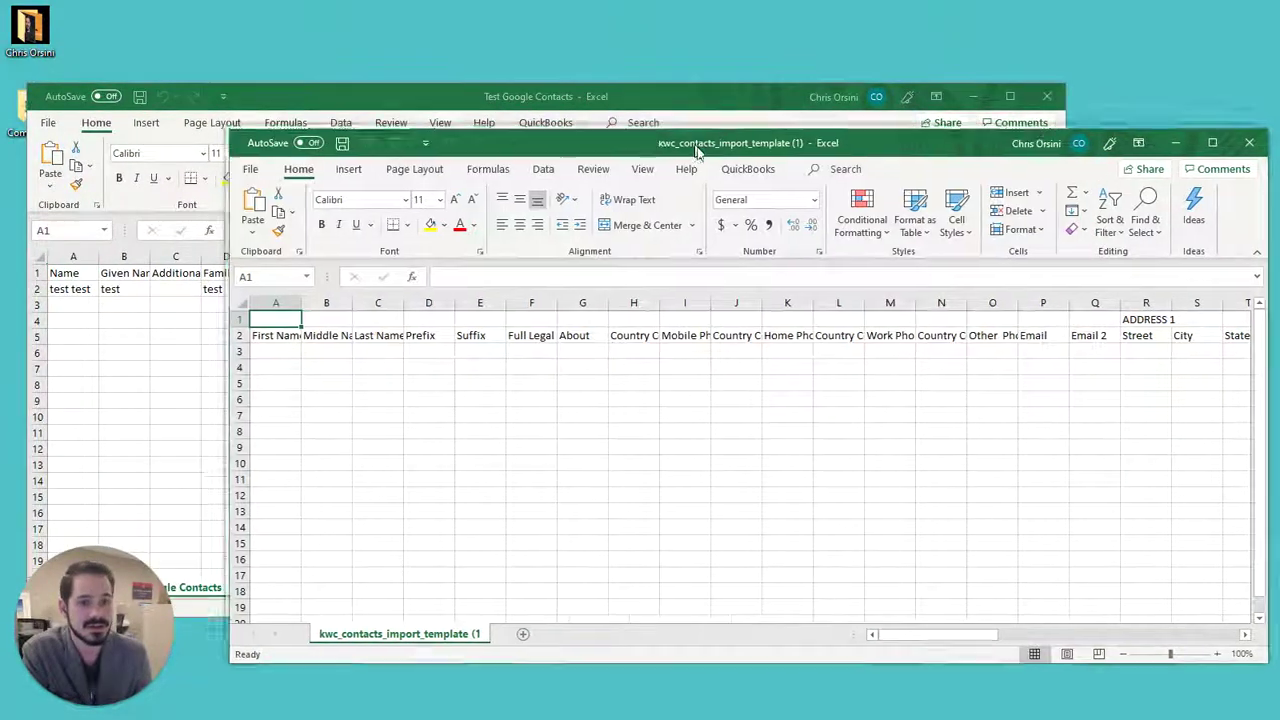
mouse_move(697, 150)
mouse_down()
mouse_move(707, 188)
mouse_move(710, 169)
mouse_up()
click(647, 97)
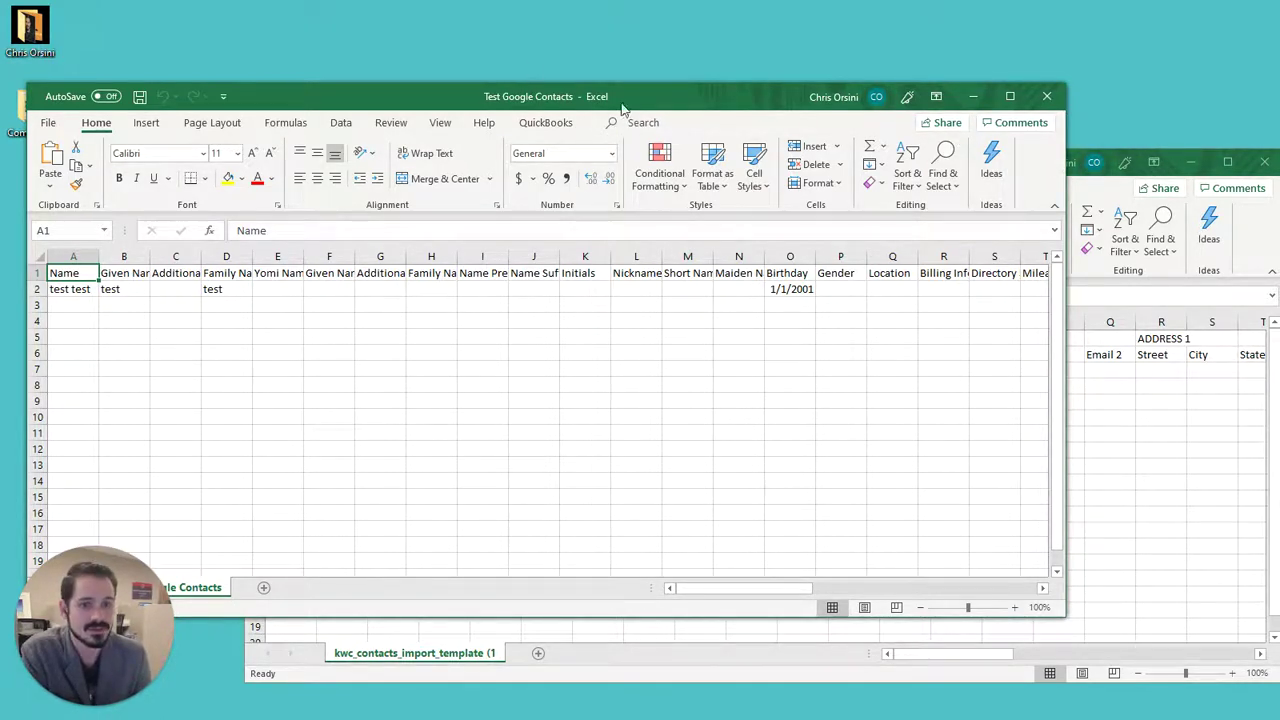
drag(612, 100, 3, 155)
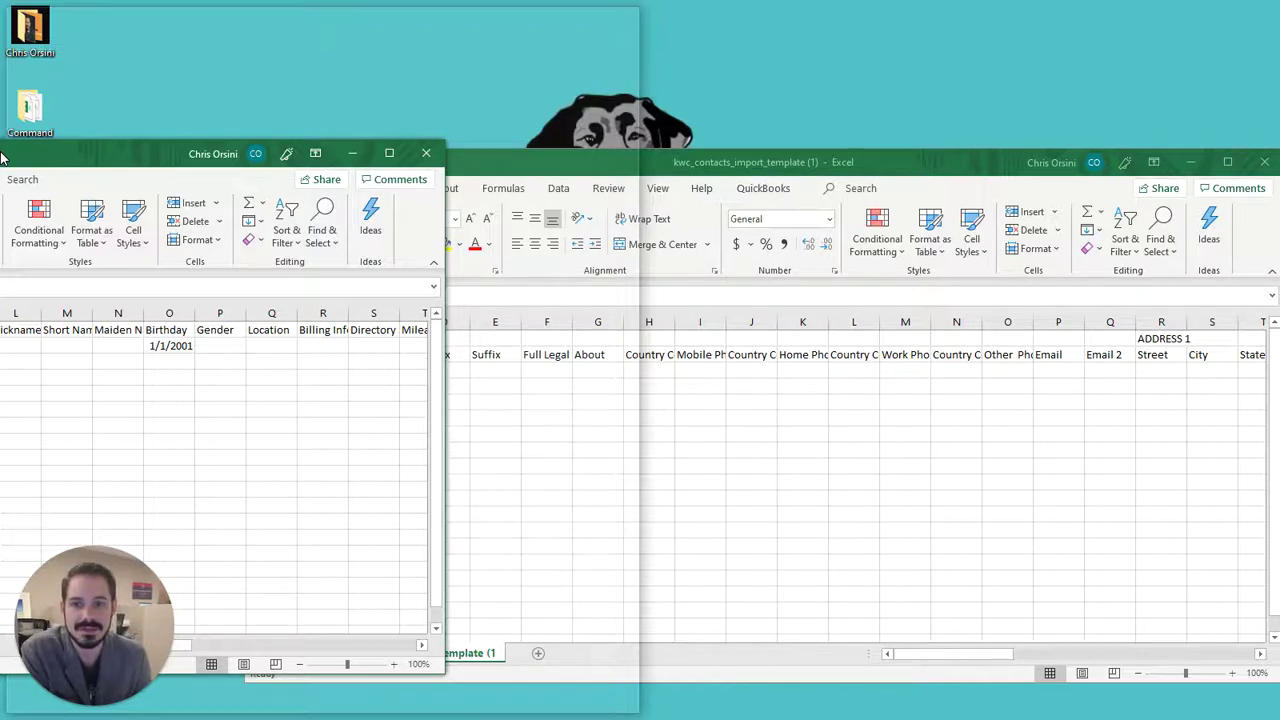
drag(3, 155, 3, 155)
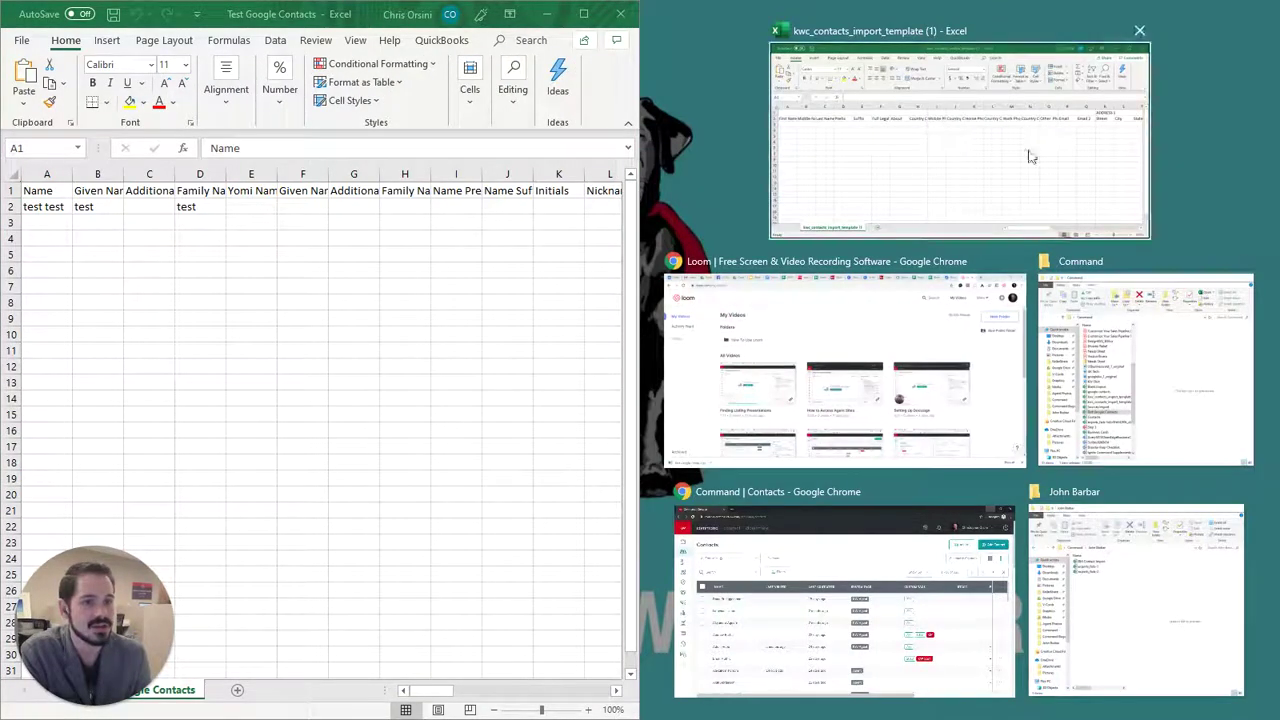
click(990, 155)
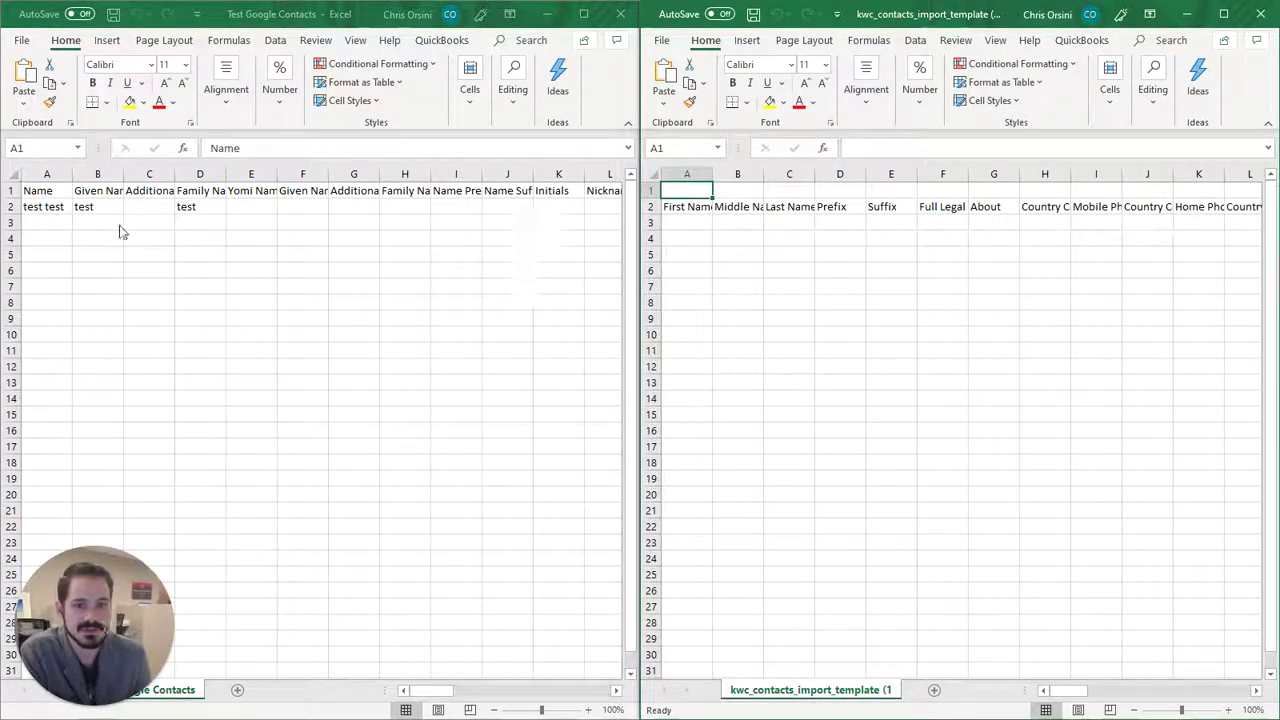
Step: Try to copy the entire Given Name column into the template's First Name column starting at cell A3
click(100, 203)
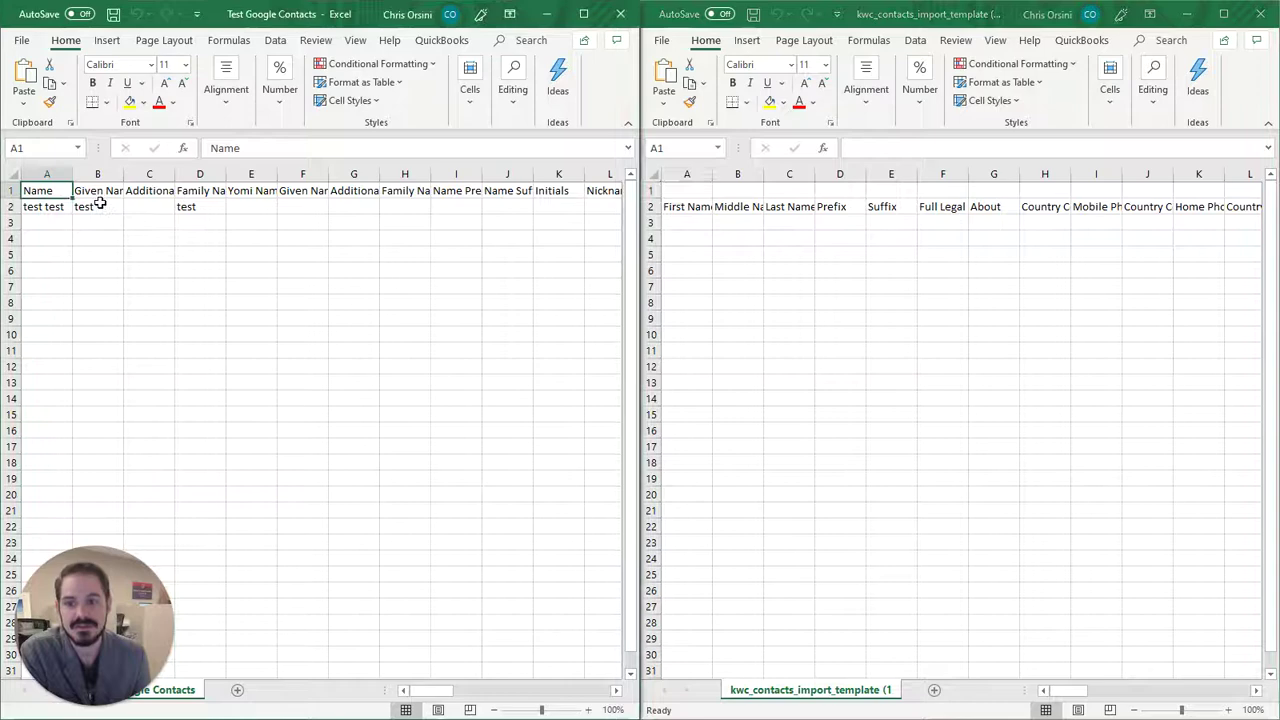
click(98, 175)
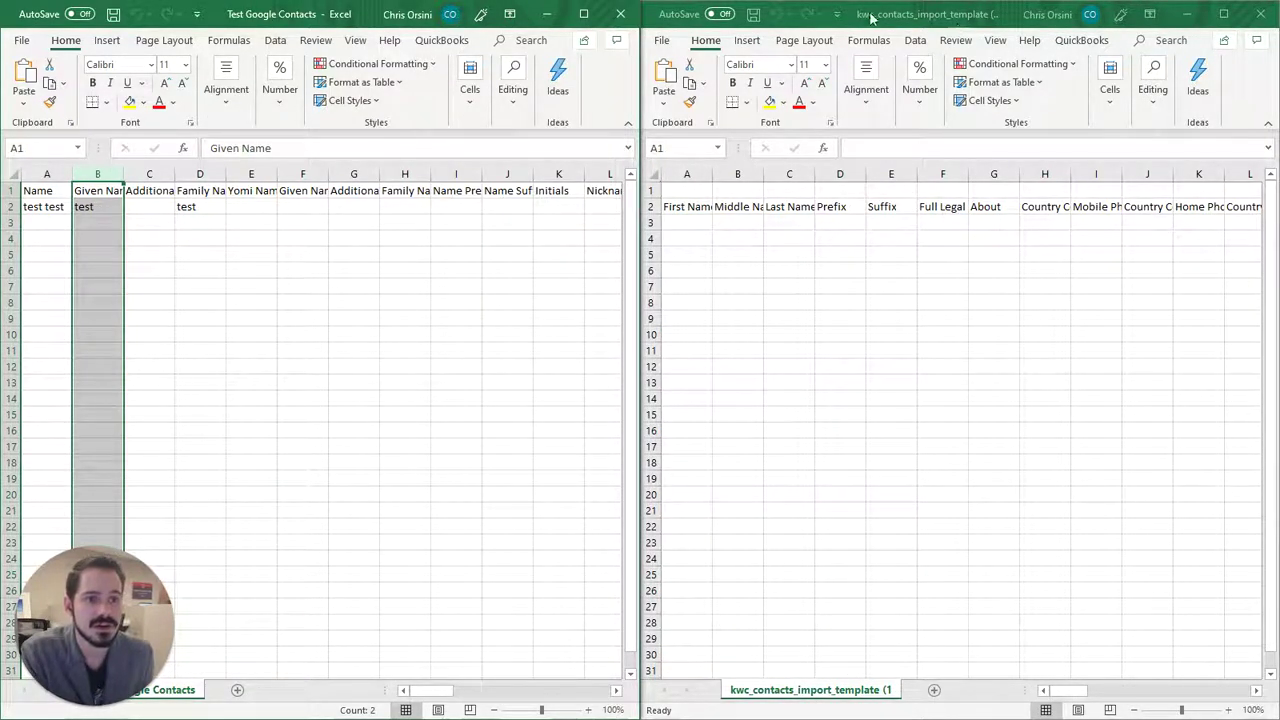
click(97, 205)
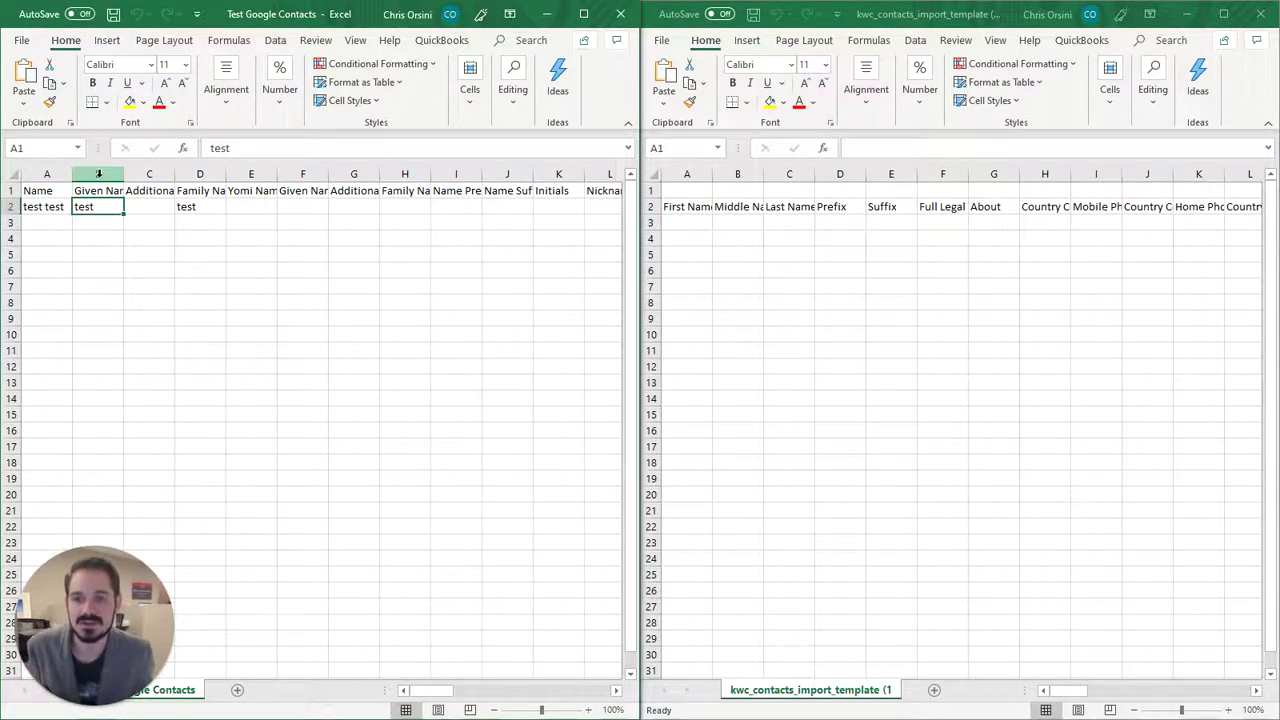
click(97, 173)
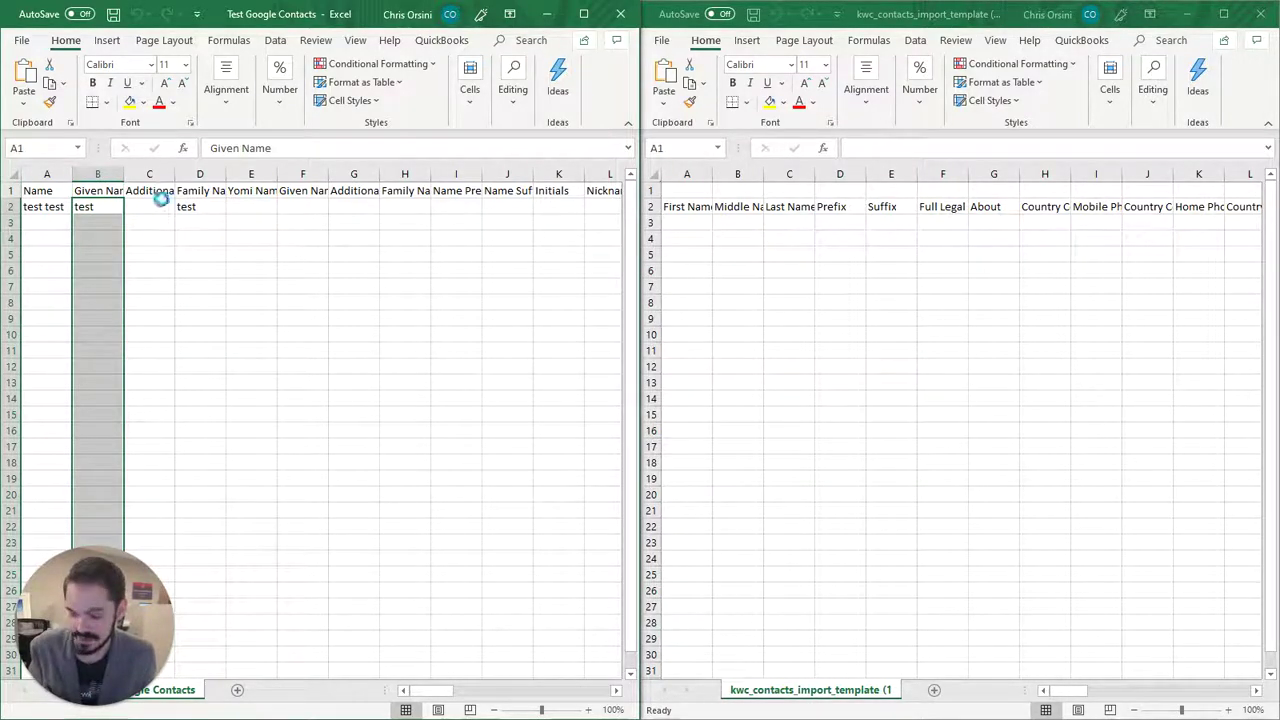
key(ctrl+c)
click(691, 226)
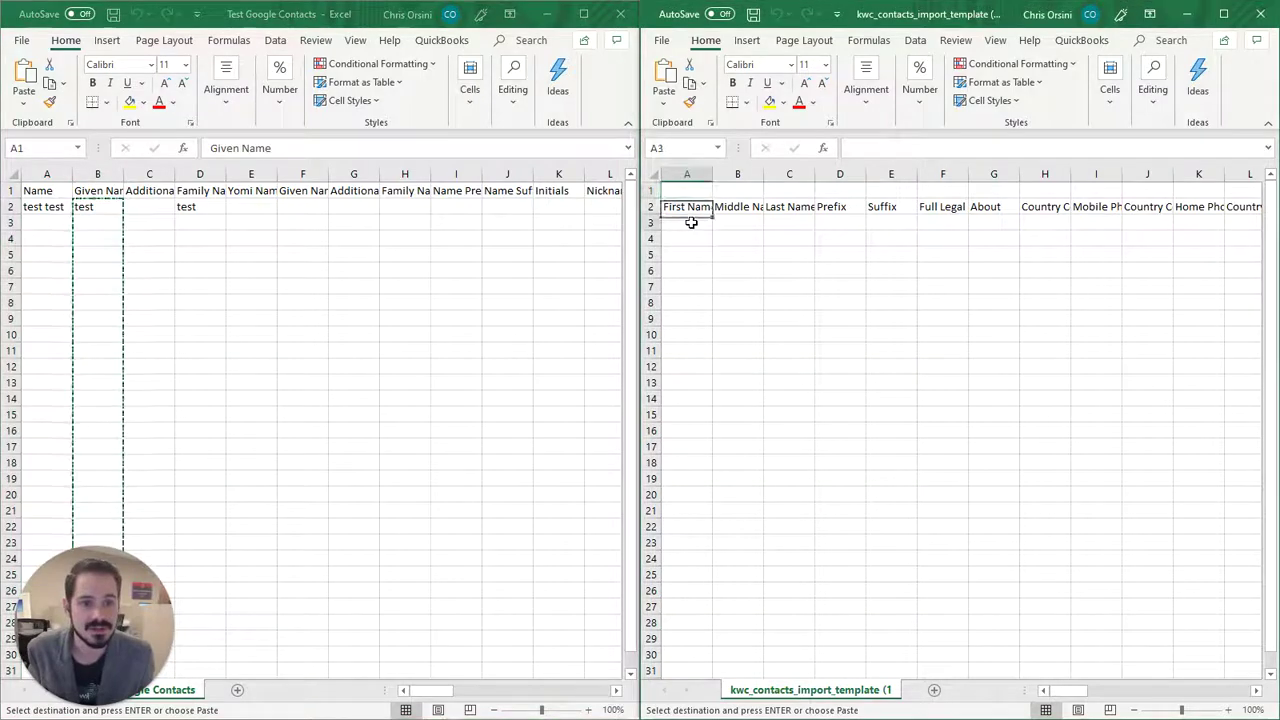
key(ctrl+v)
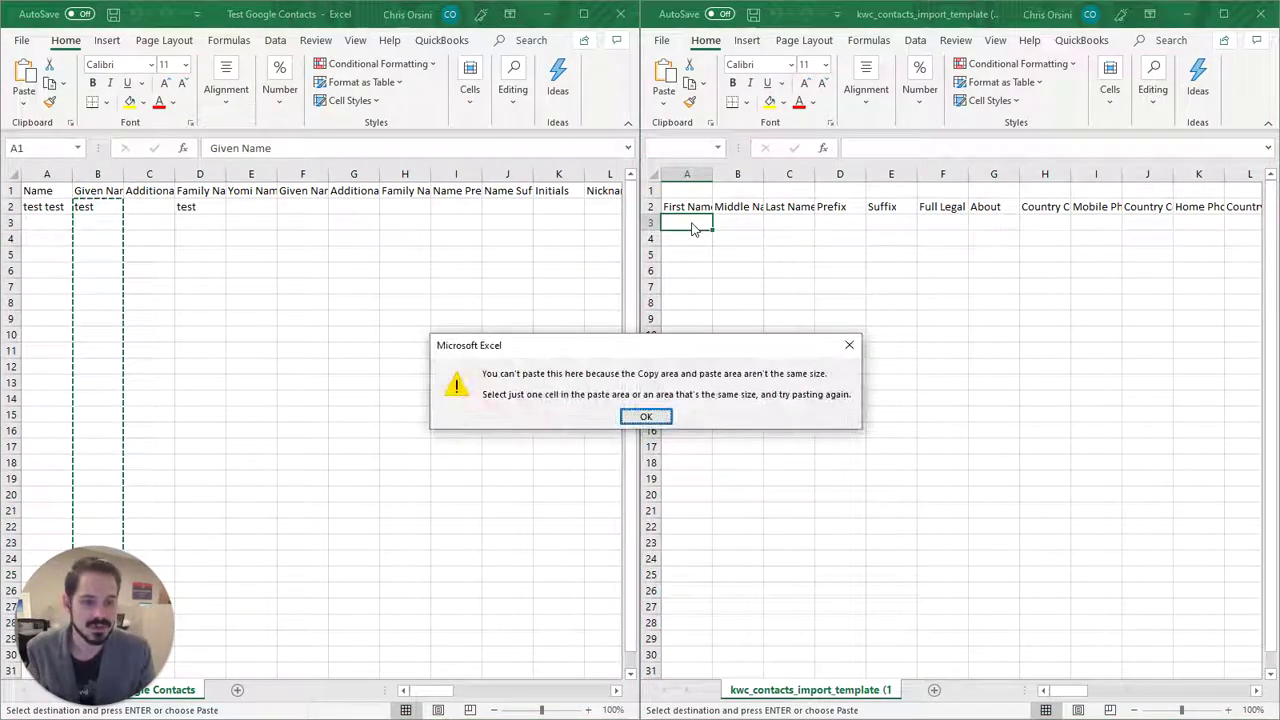
click(646, 416)
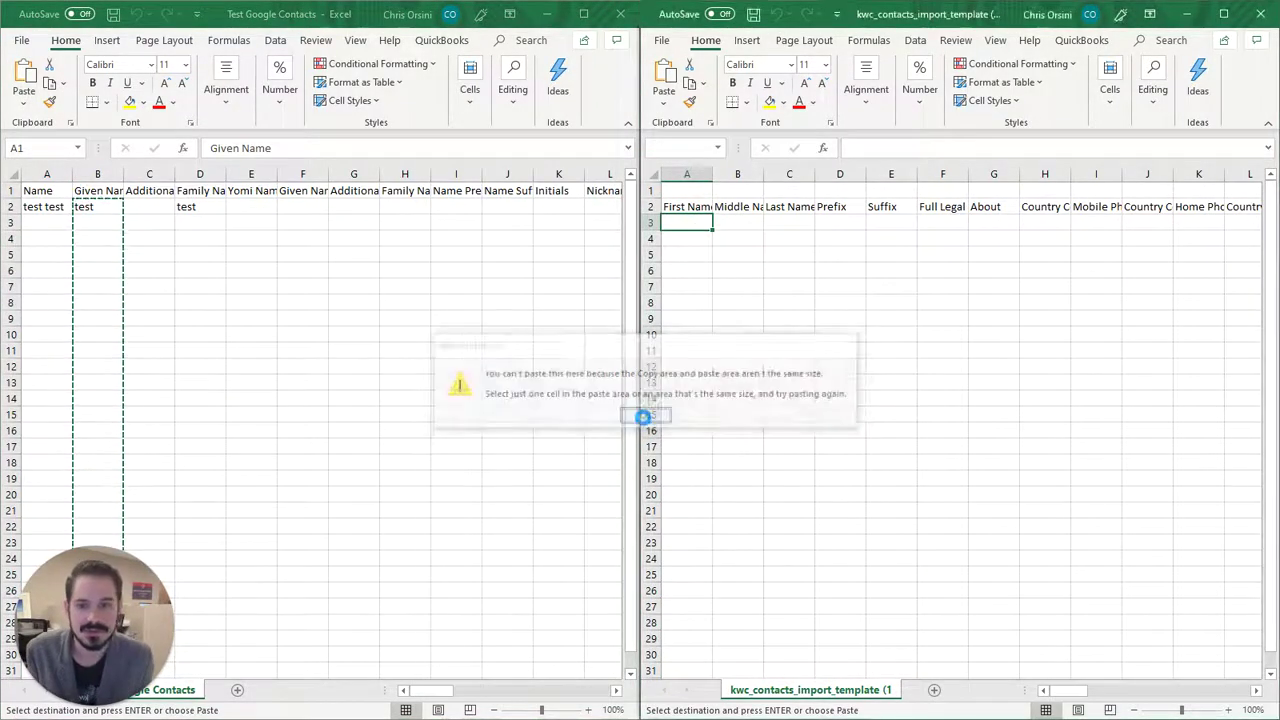
Step: Copy the Given Name cells B2 to B29 into the template's First Name column starting at cell A3
click(95, 207)
click(97, 207)
click(200, 240)
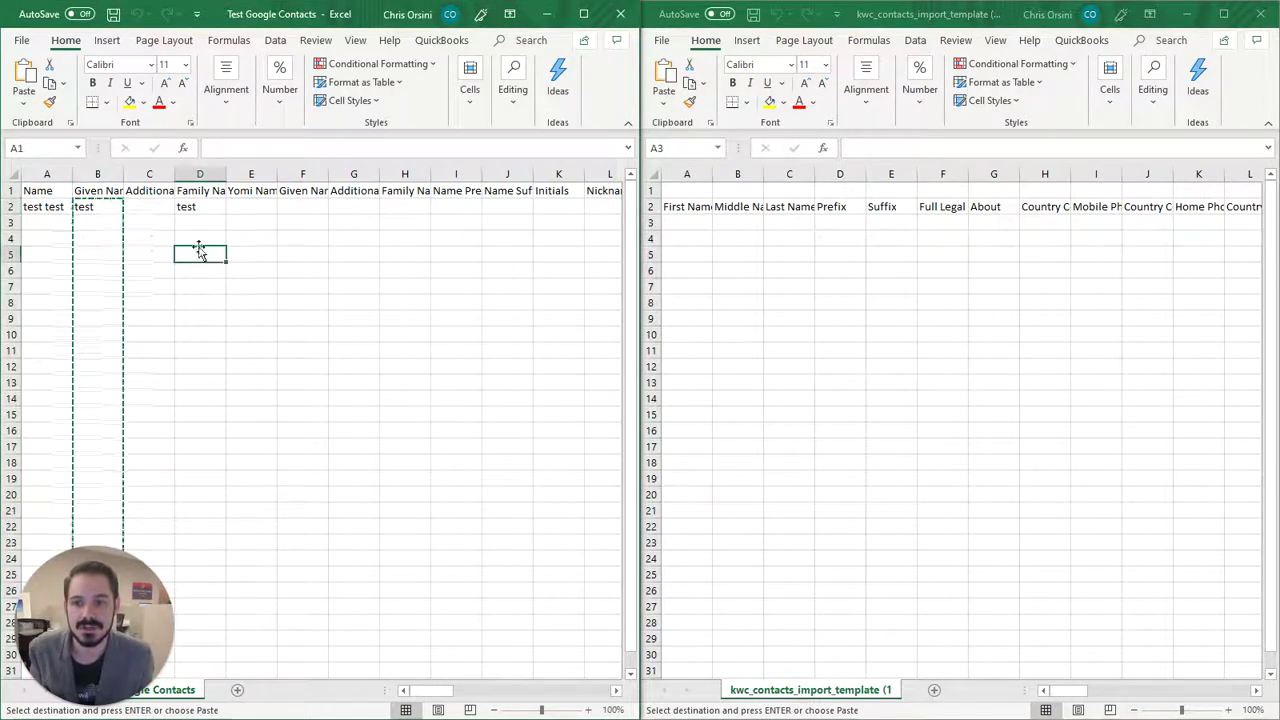
click(100, 207)
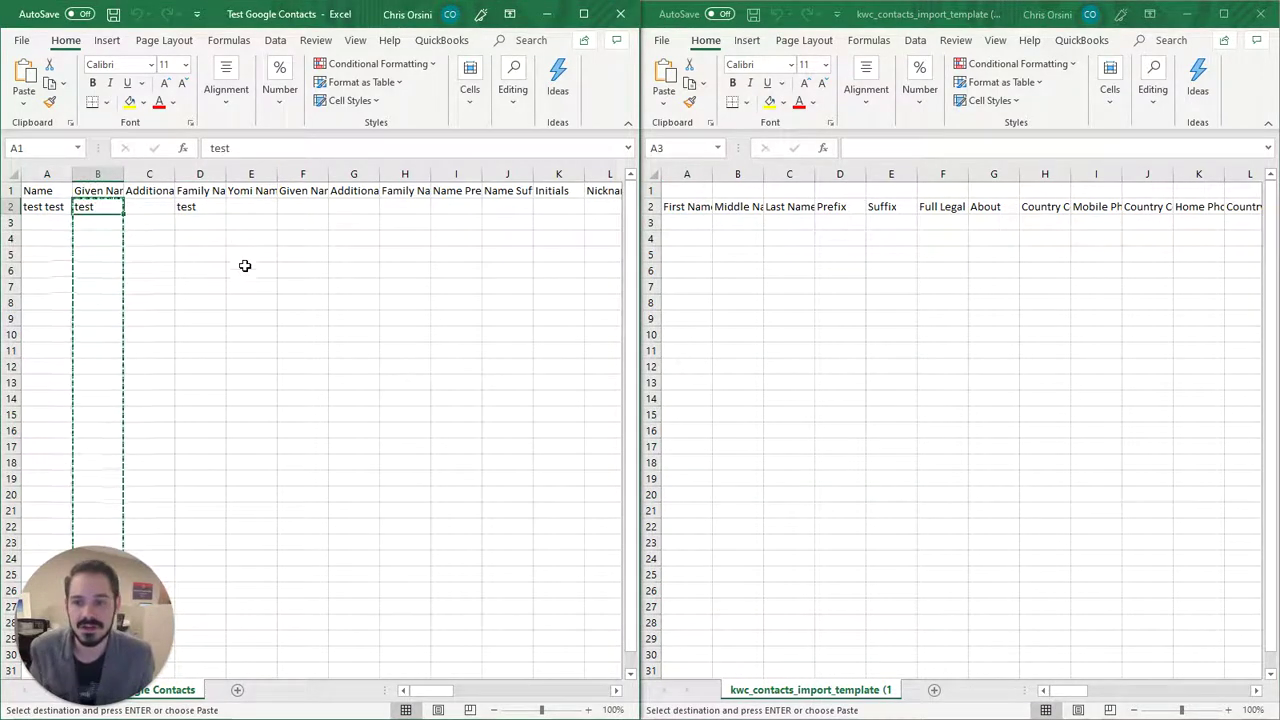
scroll(240, 268, down, 5)
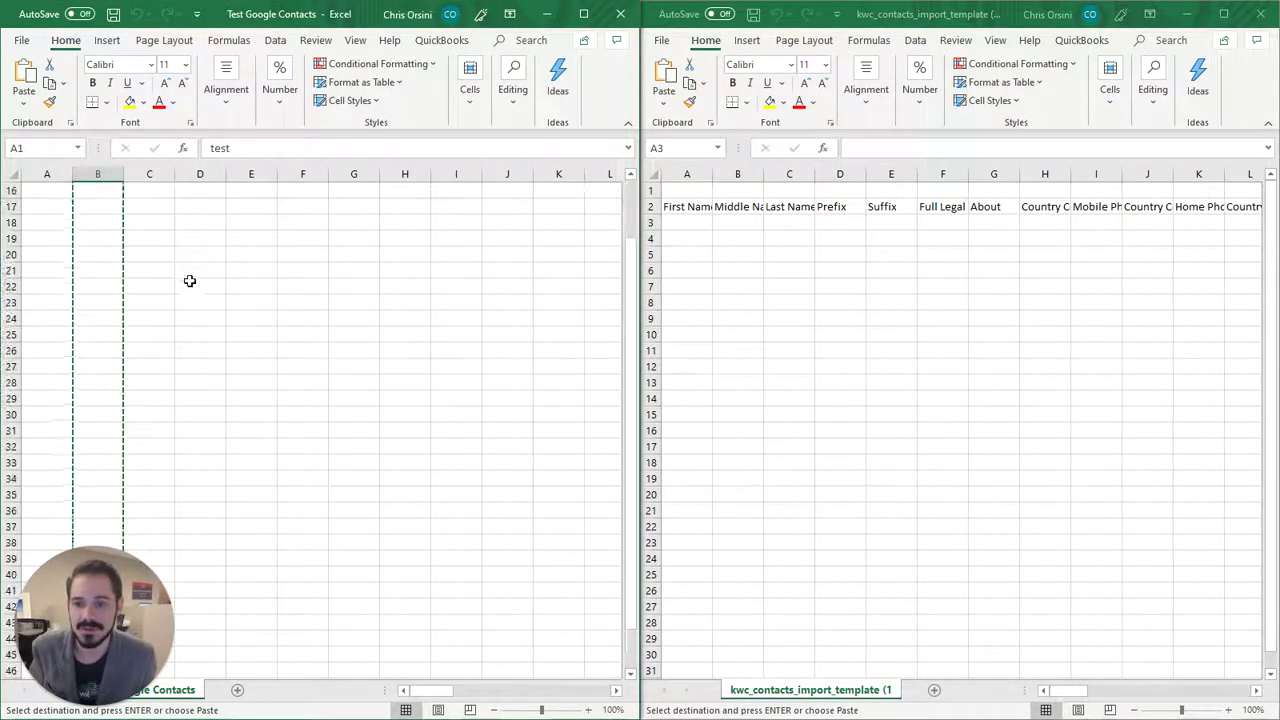
shift+click(104, 401)
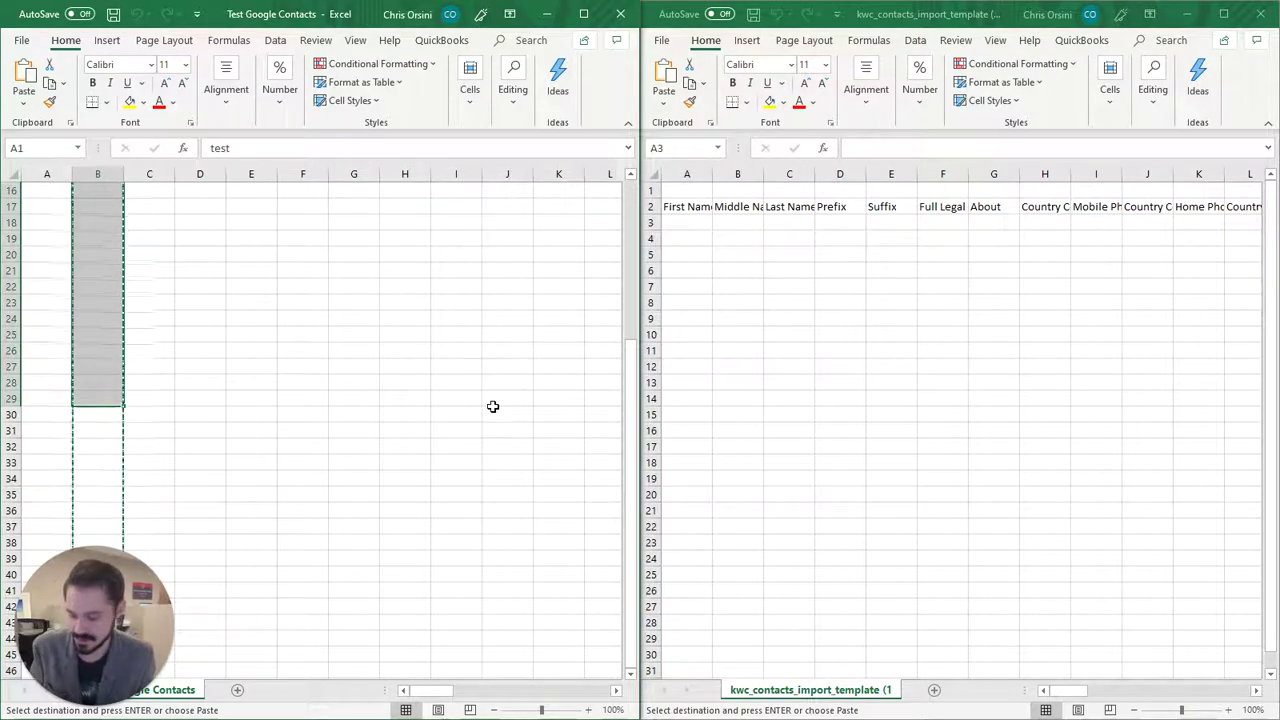
key(ctrl+c)
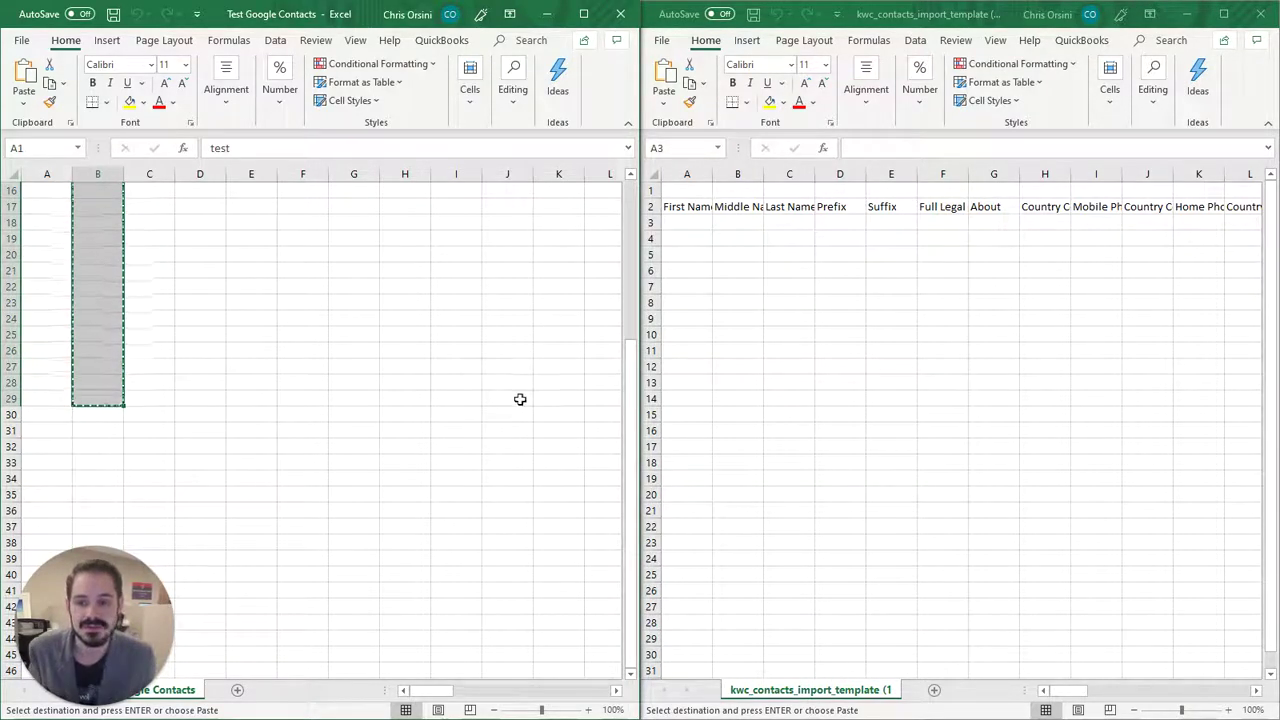
click(686, 222)
key(ctrl+v)
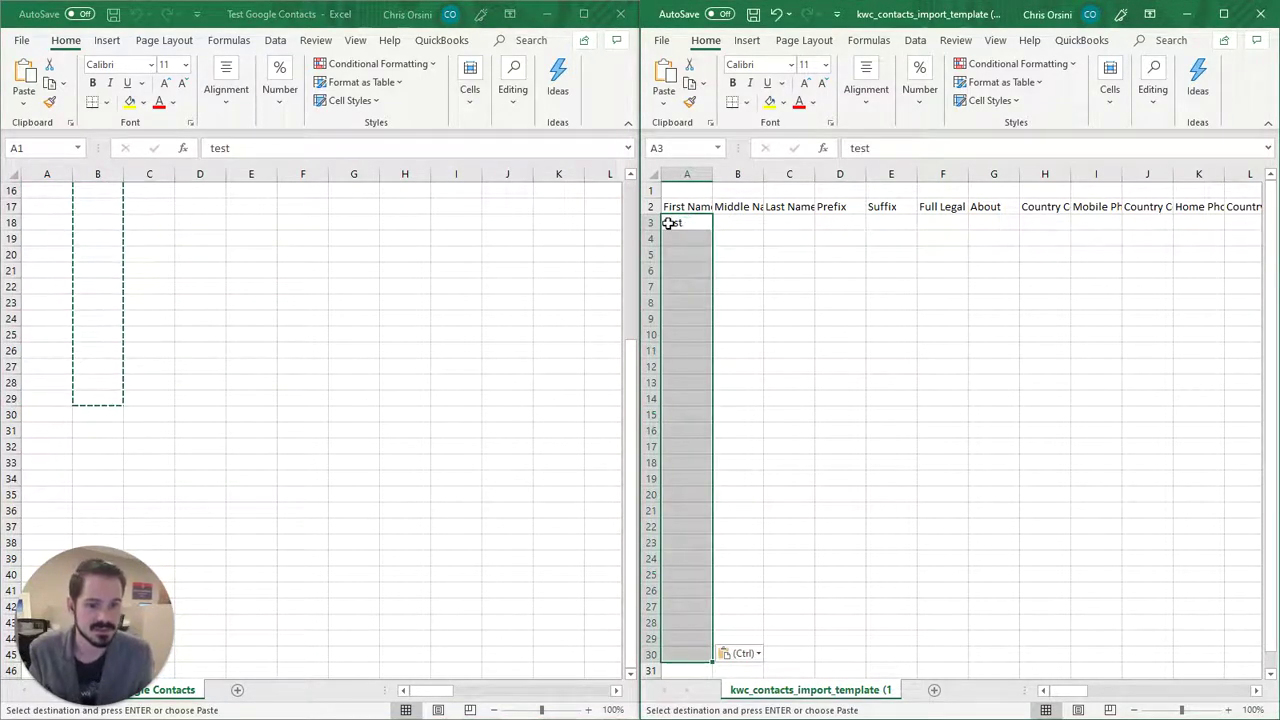
Step: Copy the Family Name entry in D2 of the Google contacts into the template's Last Name cell C3
click(304, 292)
scroll(305, 300, up, 5)
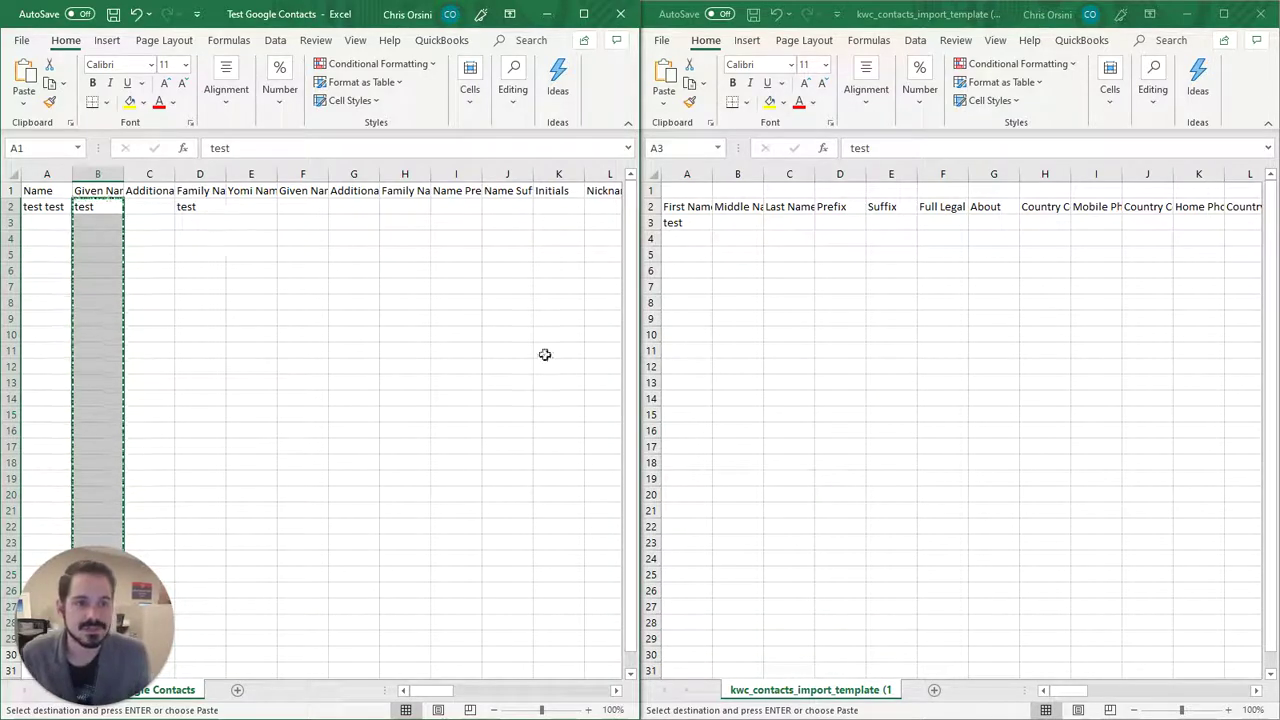
click(116, 190)
click(195, 190)
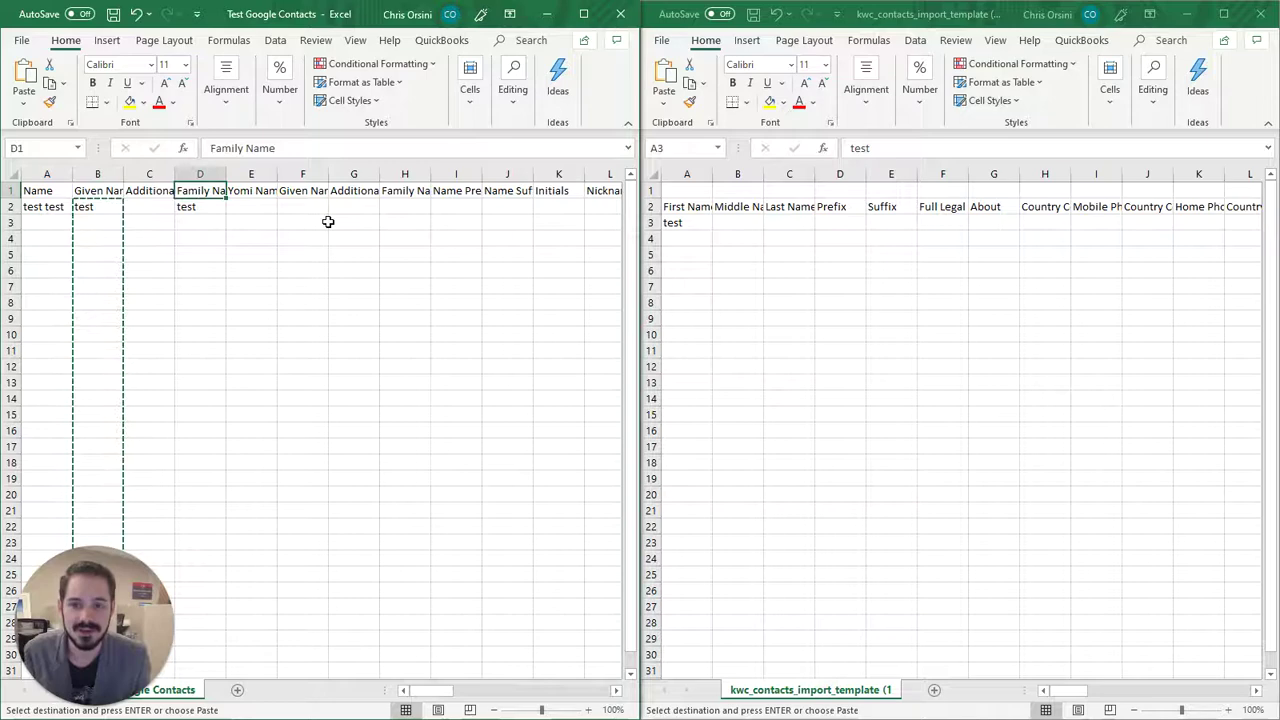
click(219, 221)
click(216, 205)
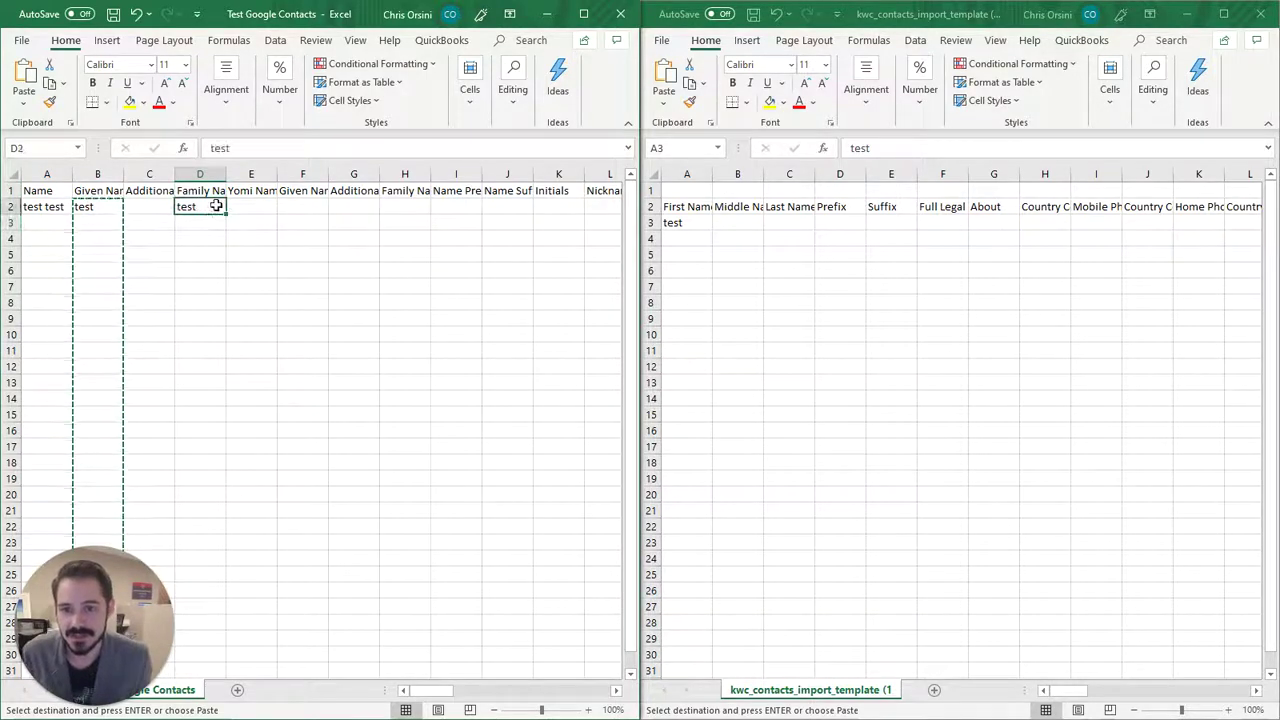
key(ctrl+c)
click(786, 220)
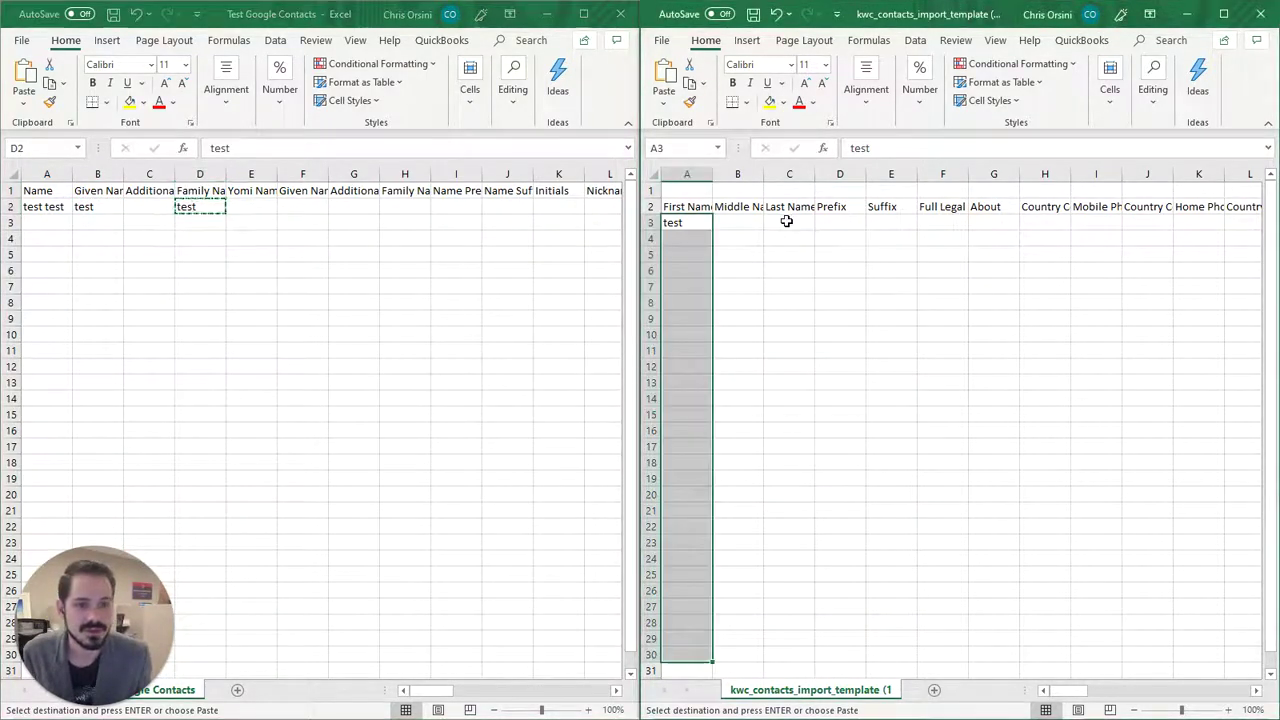
click(788, 222)
key(ctrl+v)
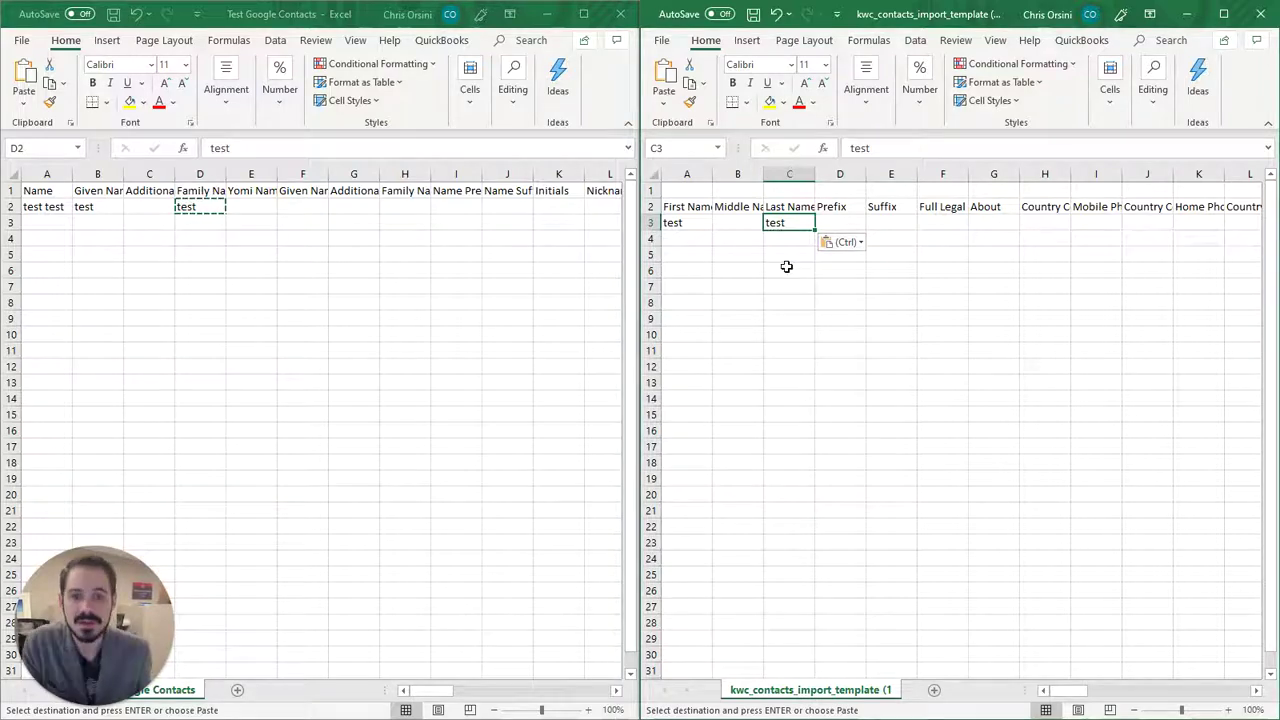
Step: Delete the Google+ column from the social media section of the import template
mouse_move(1054, 693)
mouse_down()
mouse_move(1066, 695)
mouse_move(1054, 693)
mouse_up()
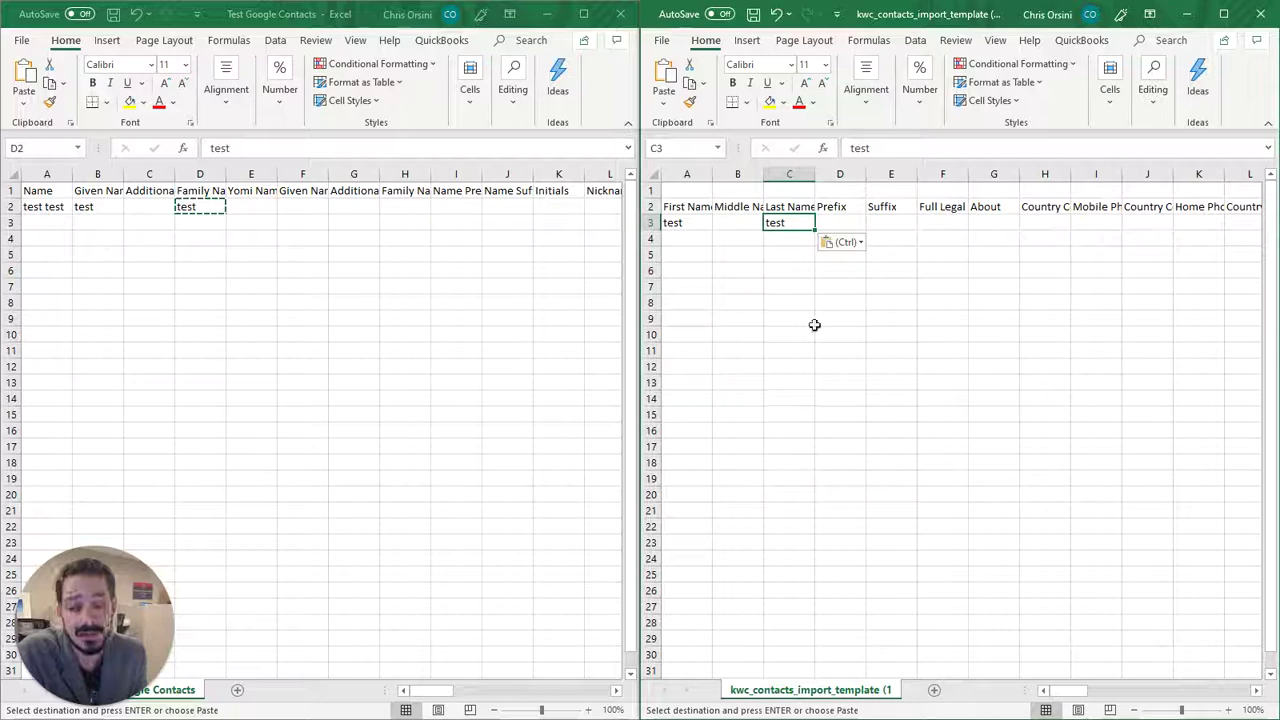
drag(1086, 693, 1116, 695)
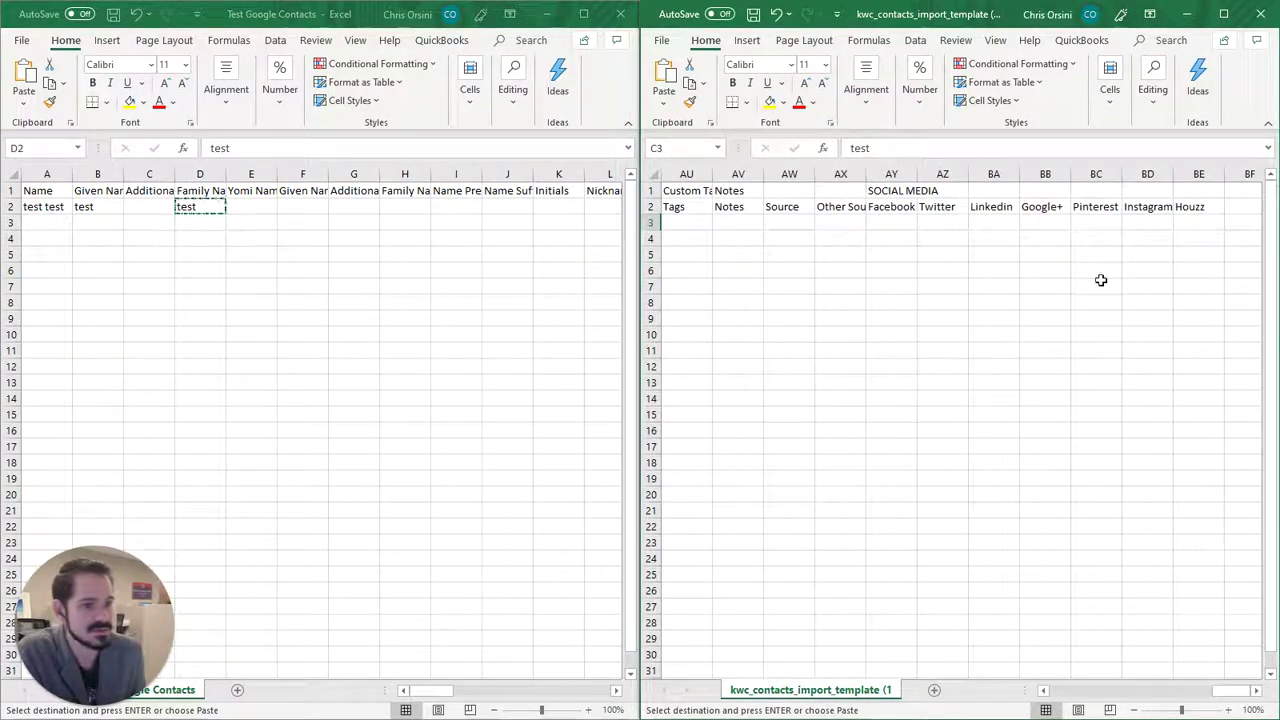
click(1046, 174)
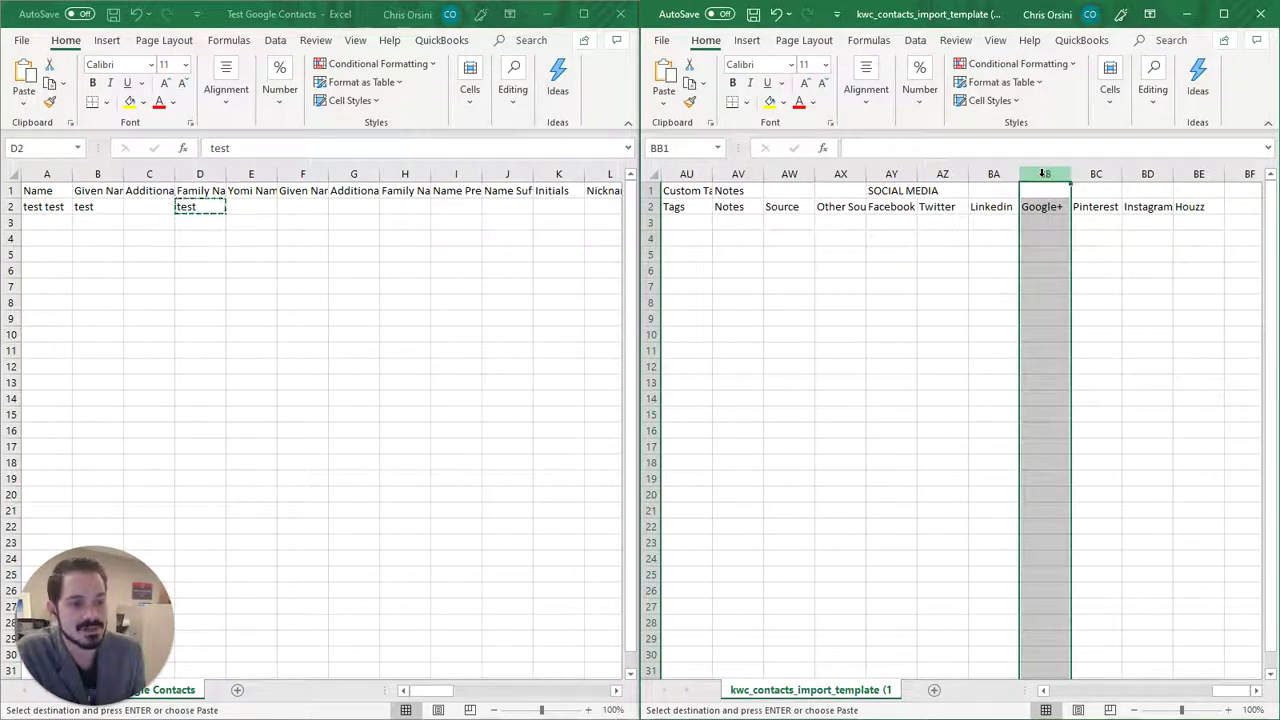
right_click(1045, 174)
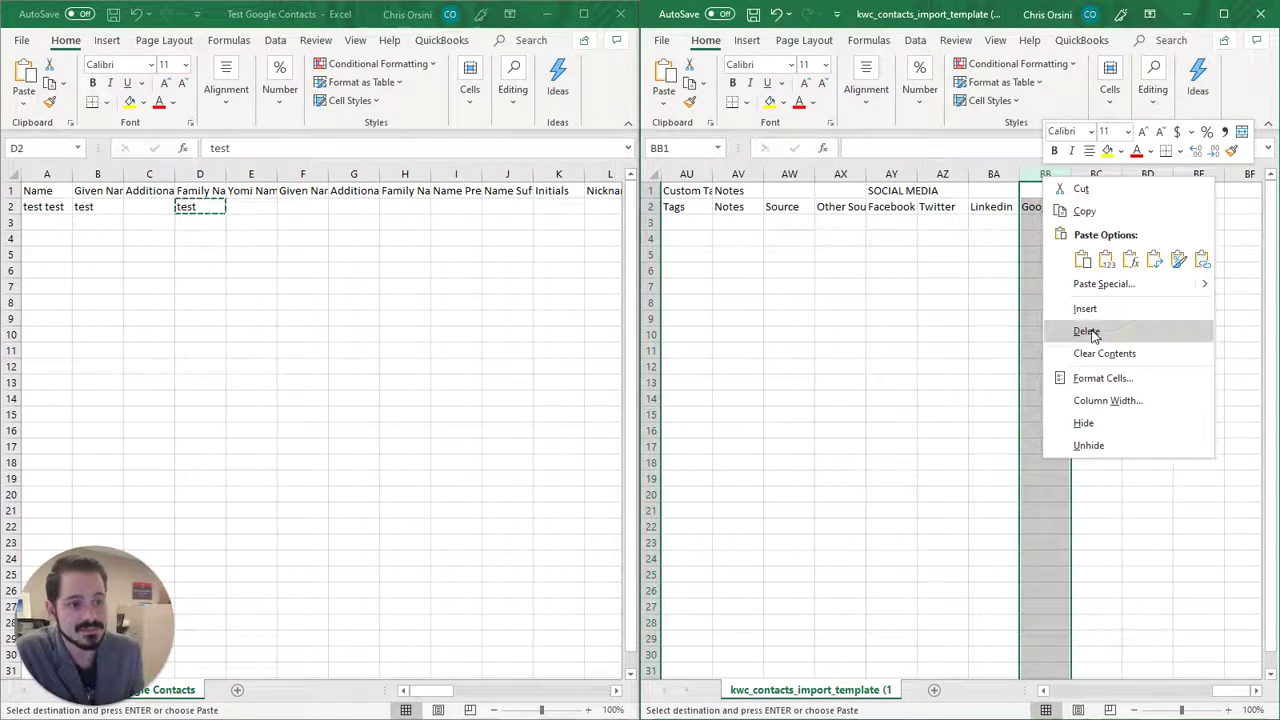
click(1090, 332)
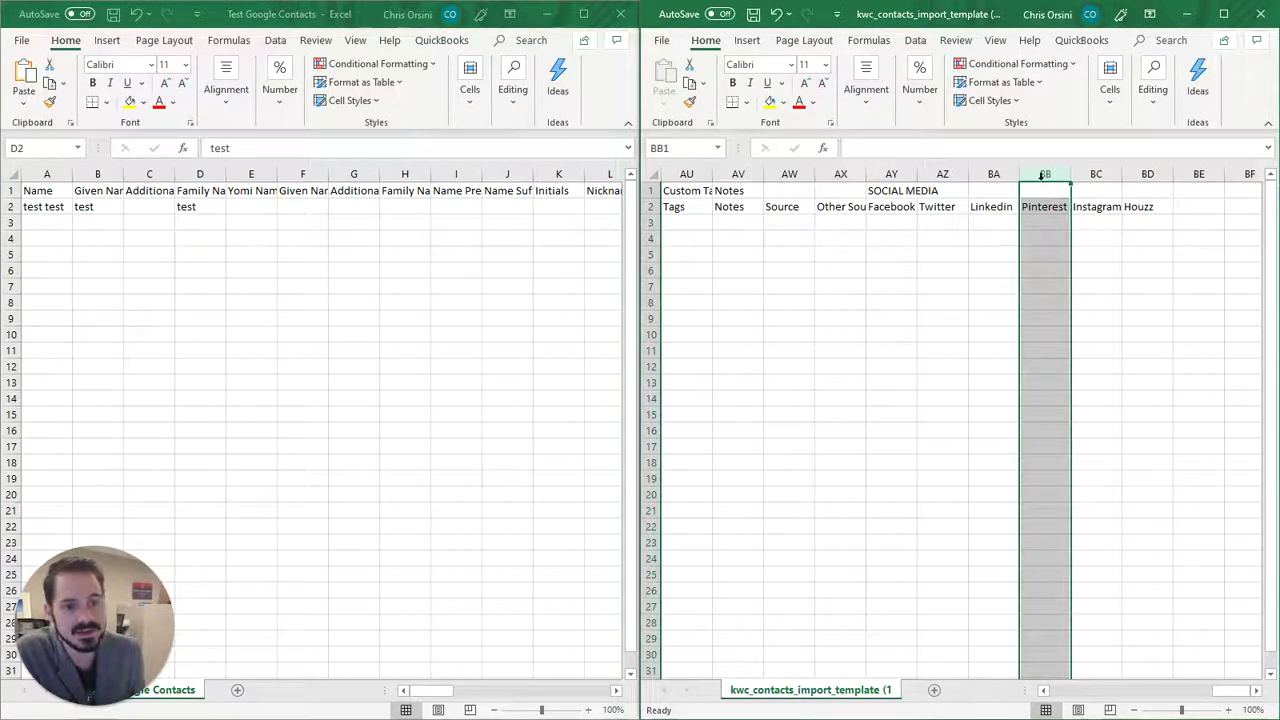
click(990, 173)
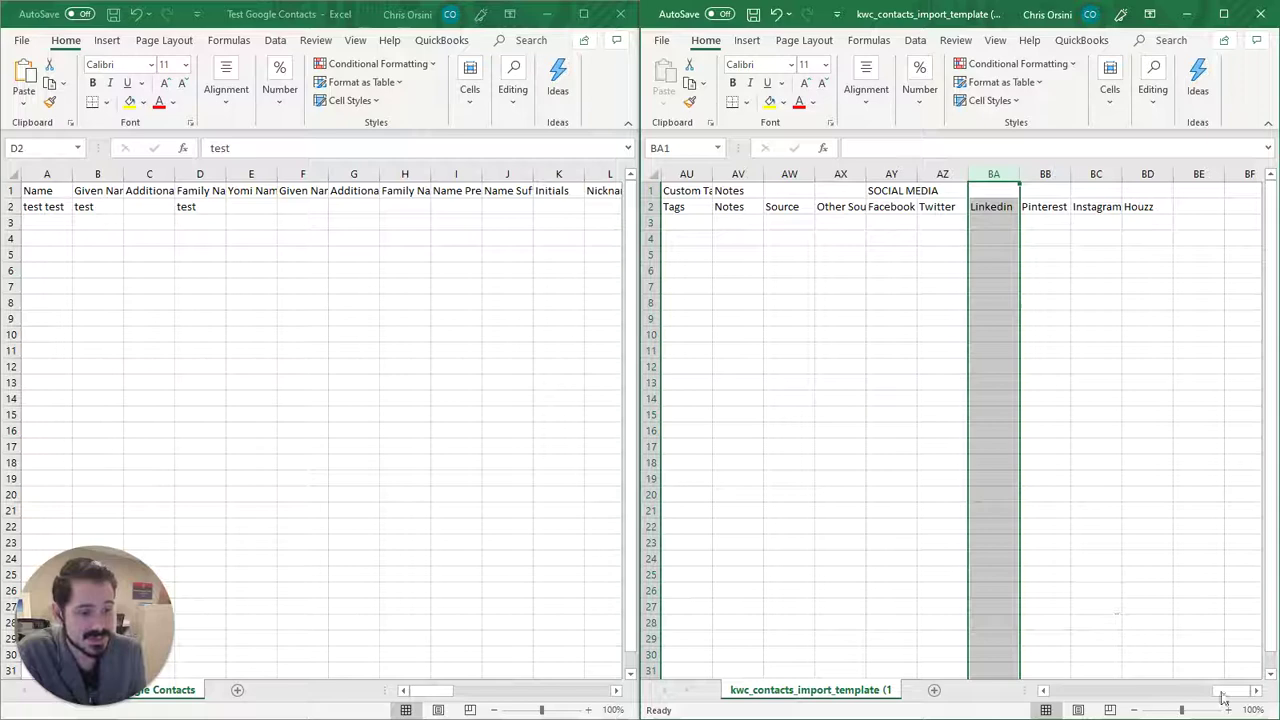
Step: Copy the group membership entry in AC2 of the Google contacts into the template's Tags cell AU3
drag(1229, 692, 1070, 692)
drag(428, 692, 470, 692)
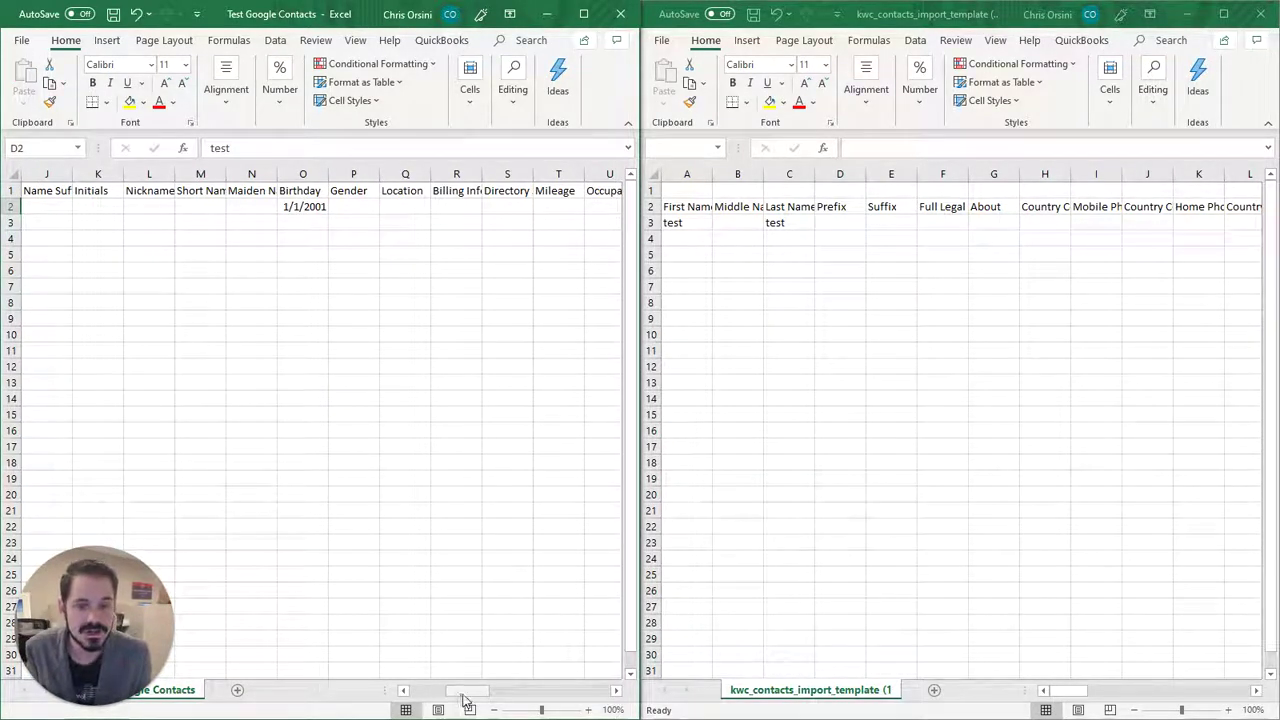
drag(463, 697, 529, 643)
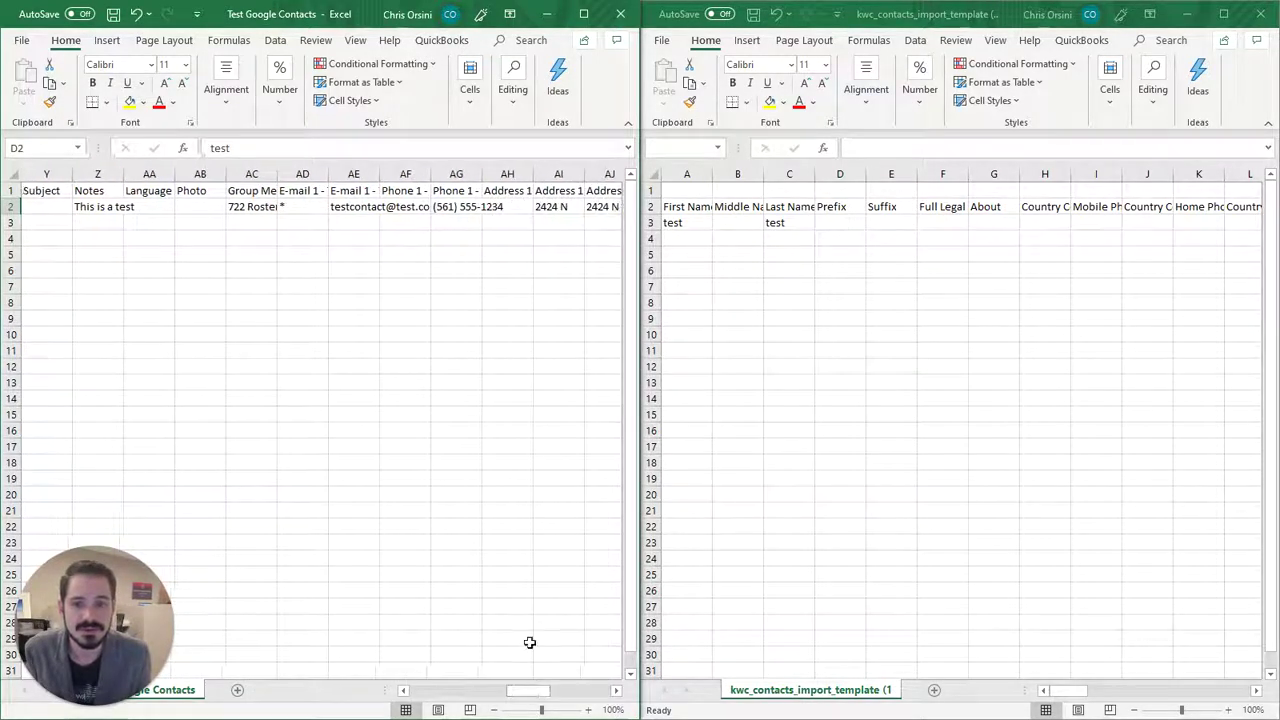
click(253, 207)
key(ctrl+c)
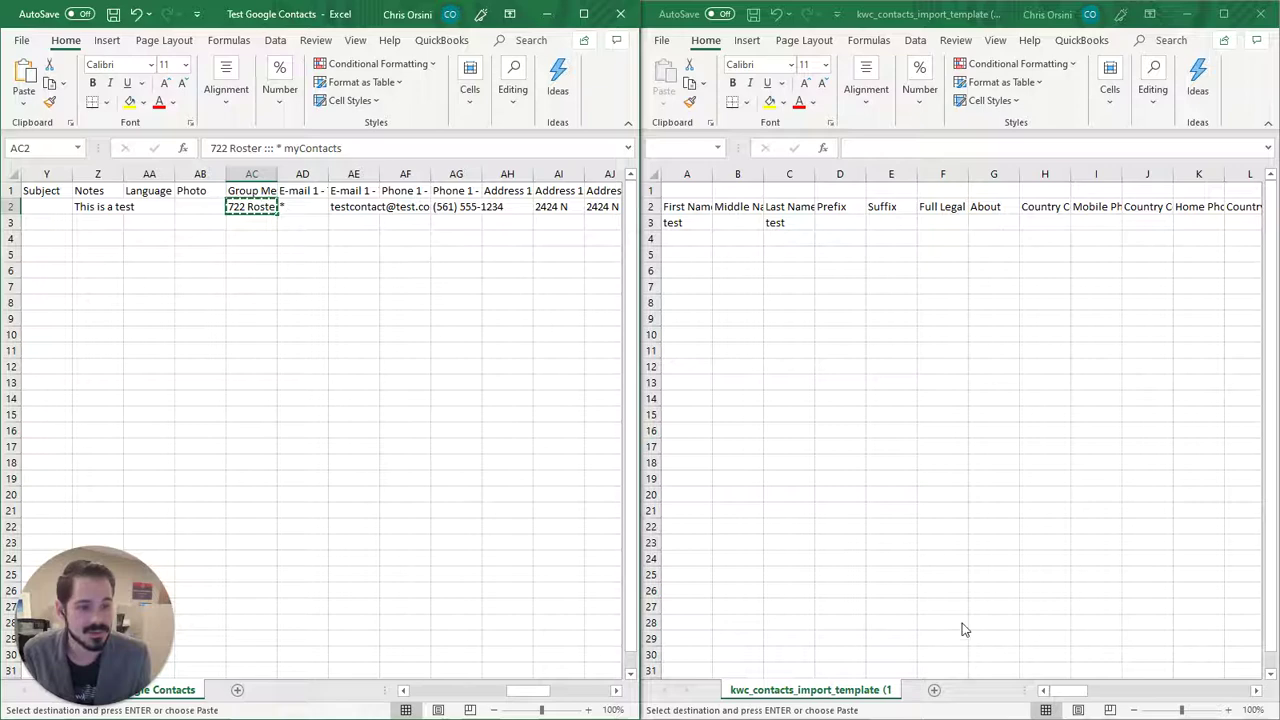
drag(1058, 692, 1206, 692)
click(1043, 223)
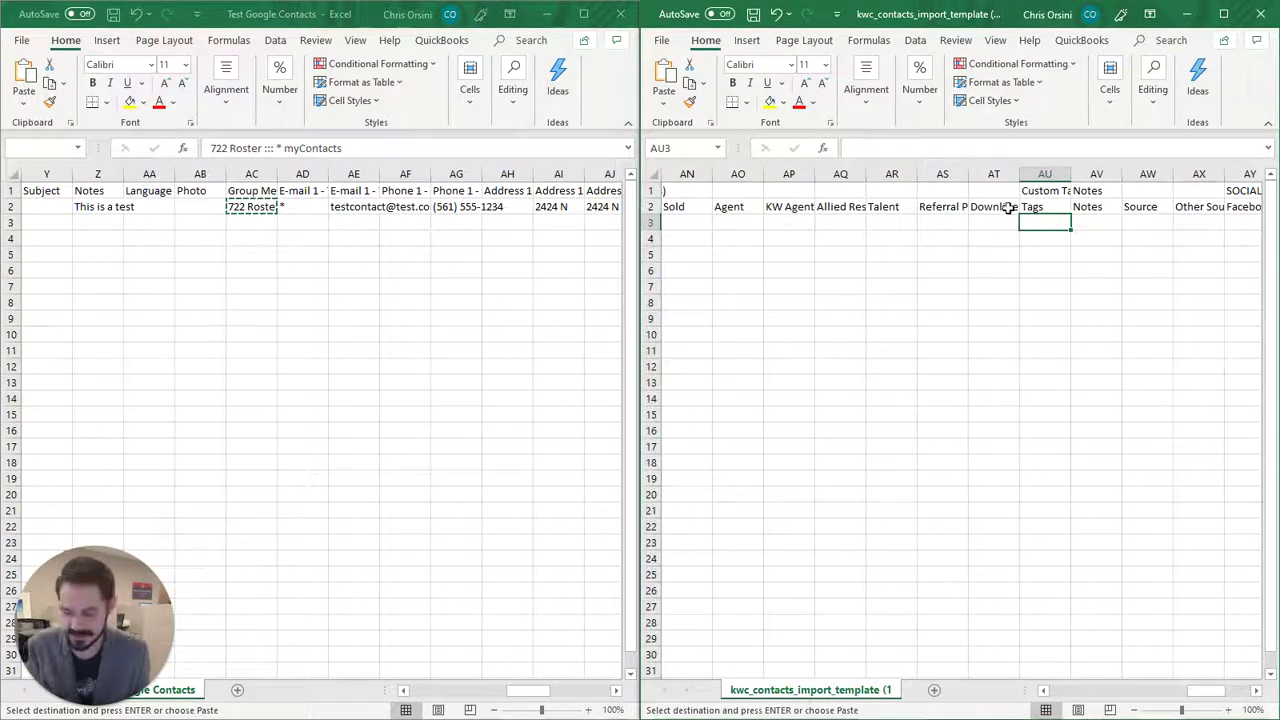
key(ctrl+v)
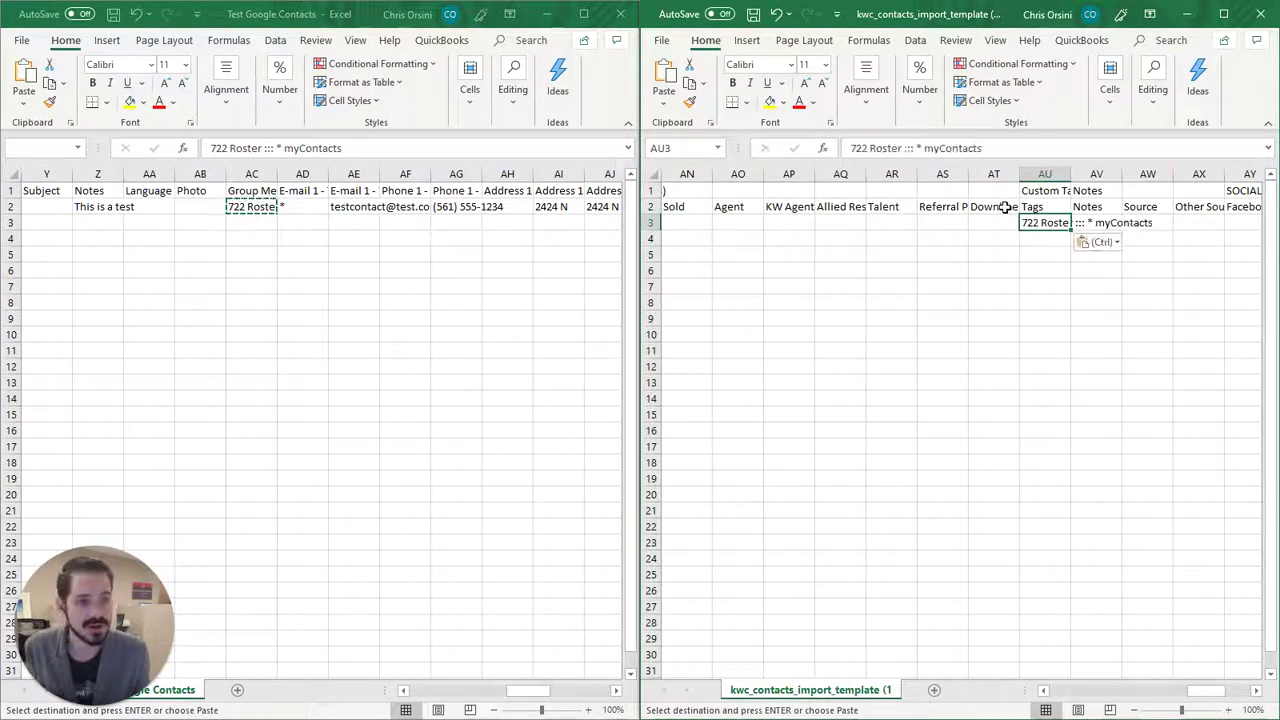
Step: Edit the Tags entry in AU3 to read "722 Roster, Test", replacing the trailing "::: * myContacts" text
double_click(1060, 222)
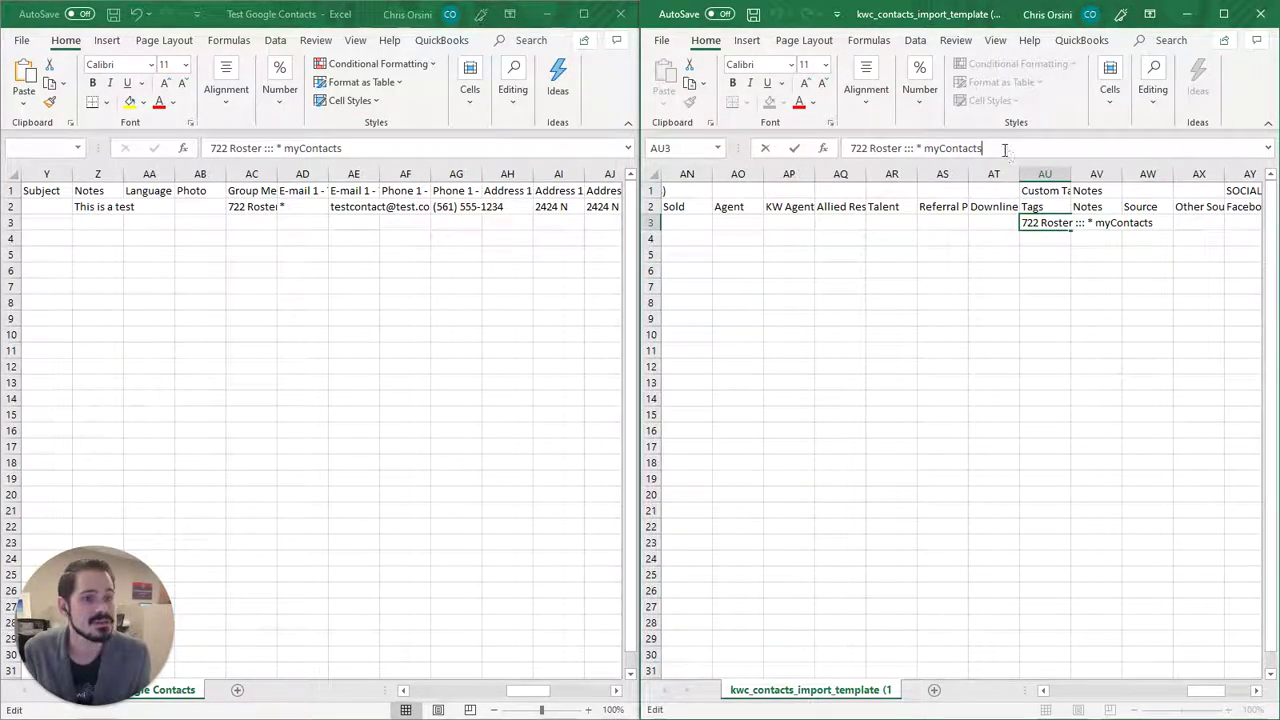
drag(1004, 148, 900, 148)
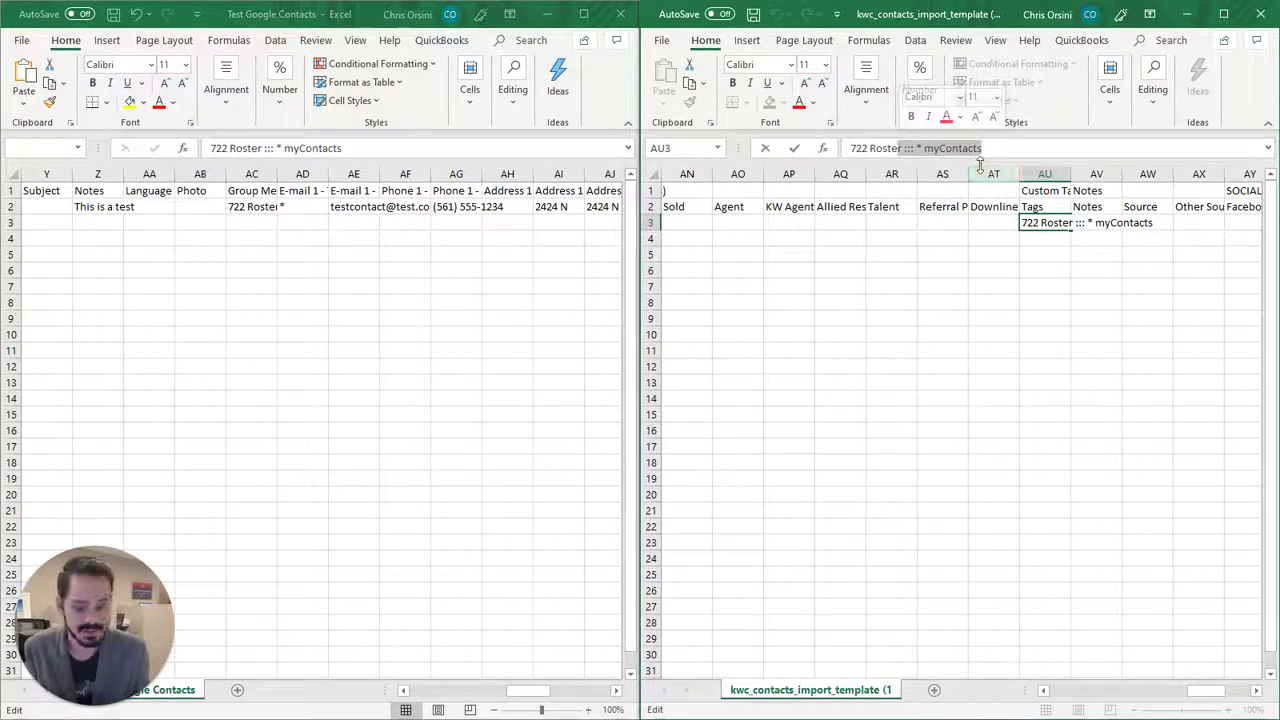
key(BackSpace)
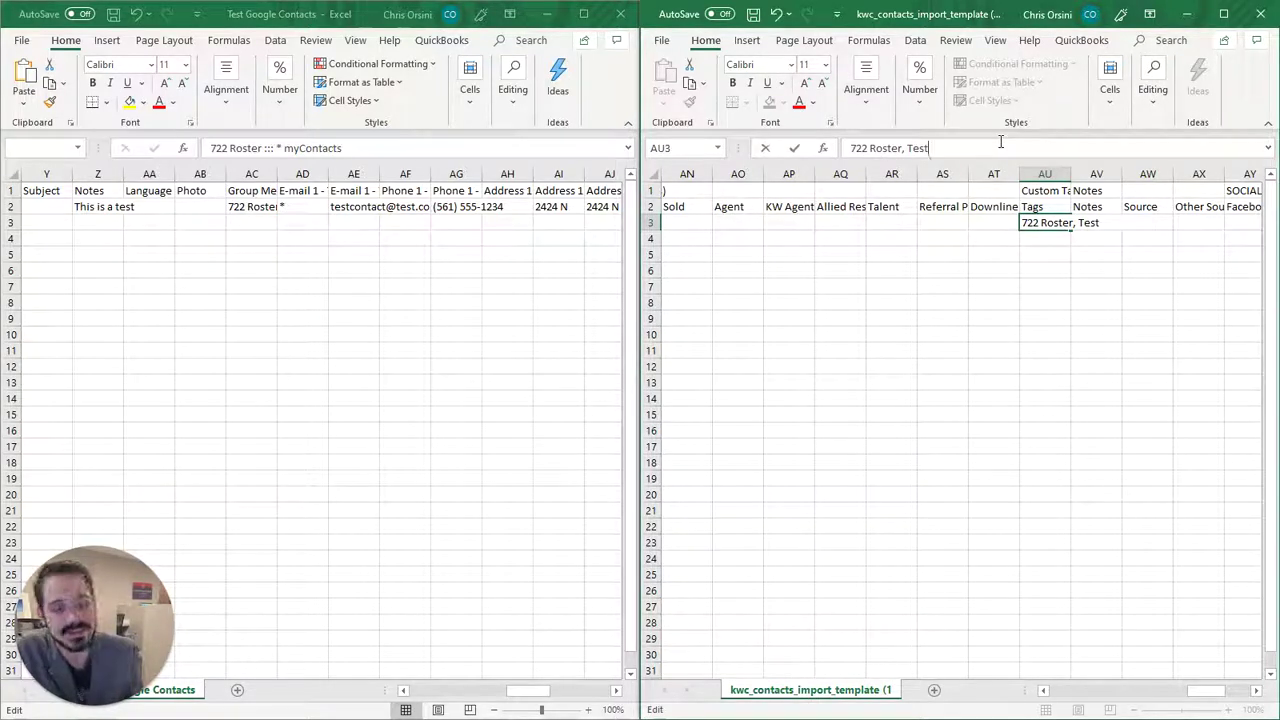
double_click(918, 148)
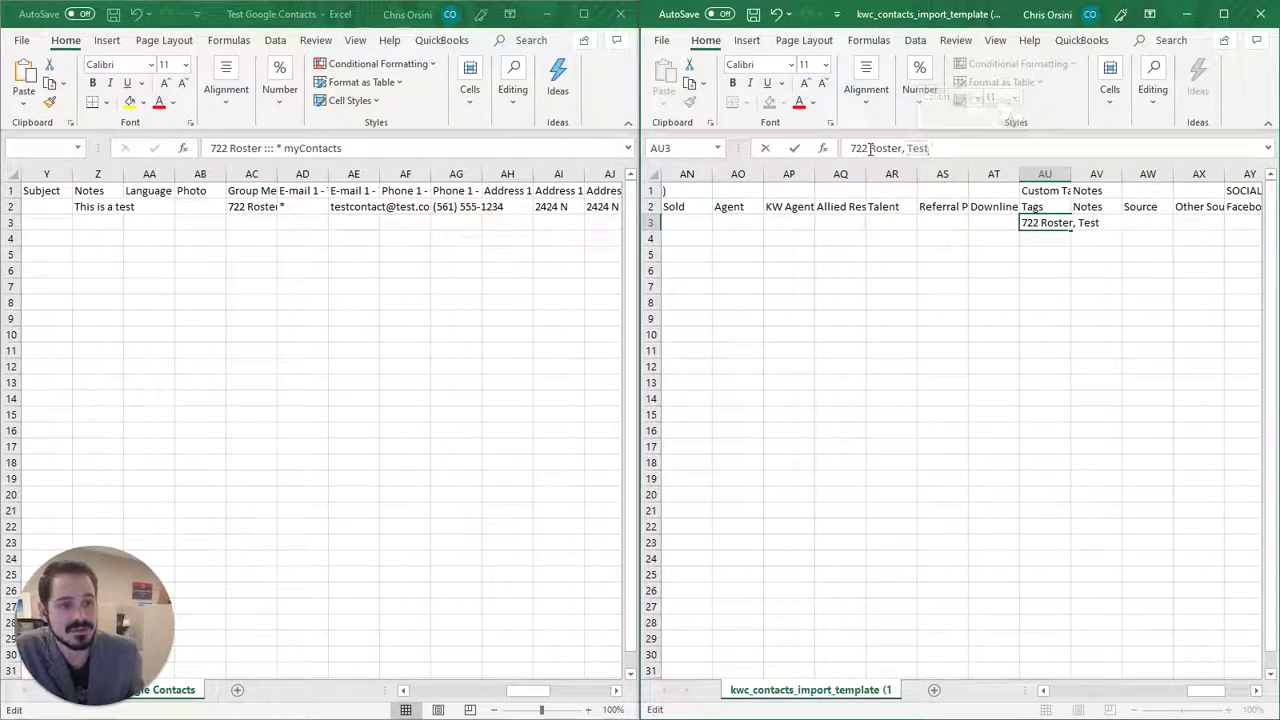
double_click(886, 148)
click(974, 148)
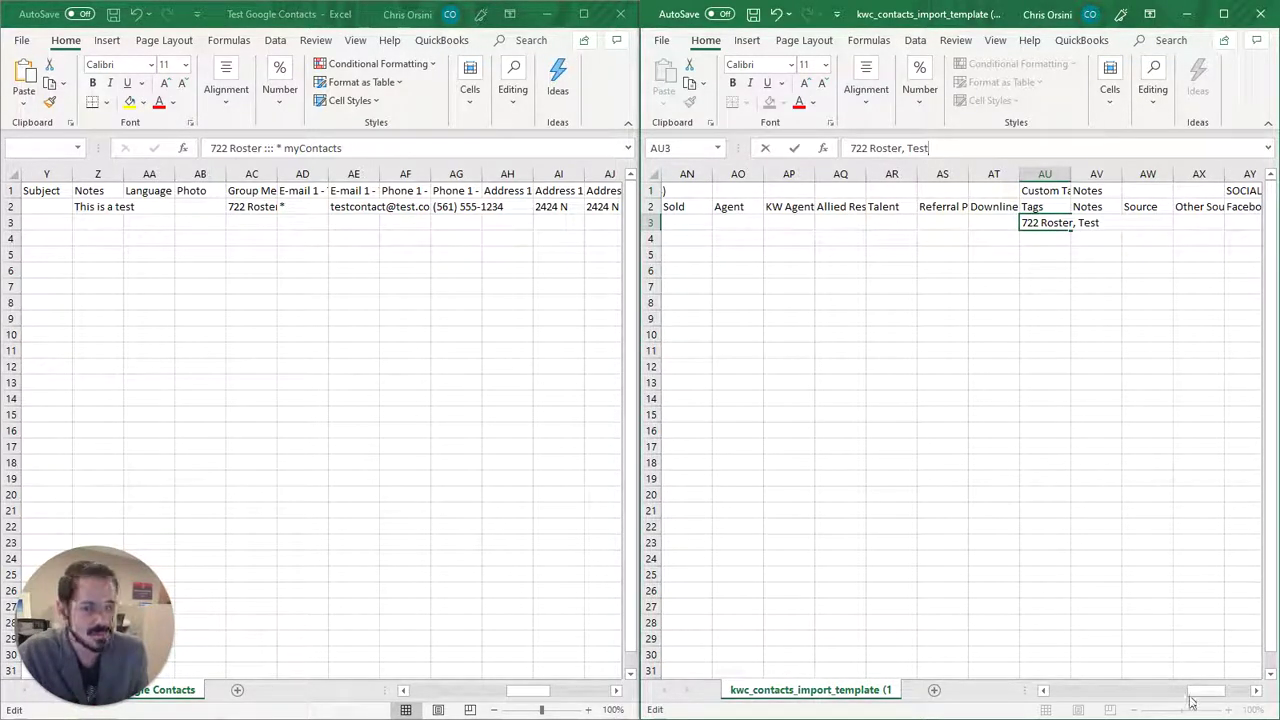
Step: Copy the e-mail entry in AE2 of the Google contacts into the template's Email cell P3
drag(1205, 690, 1068, 690)
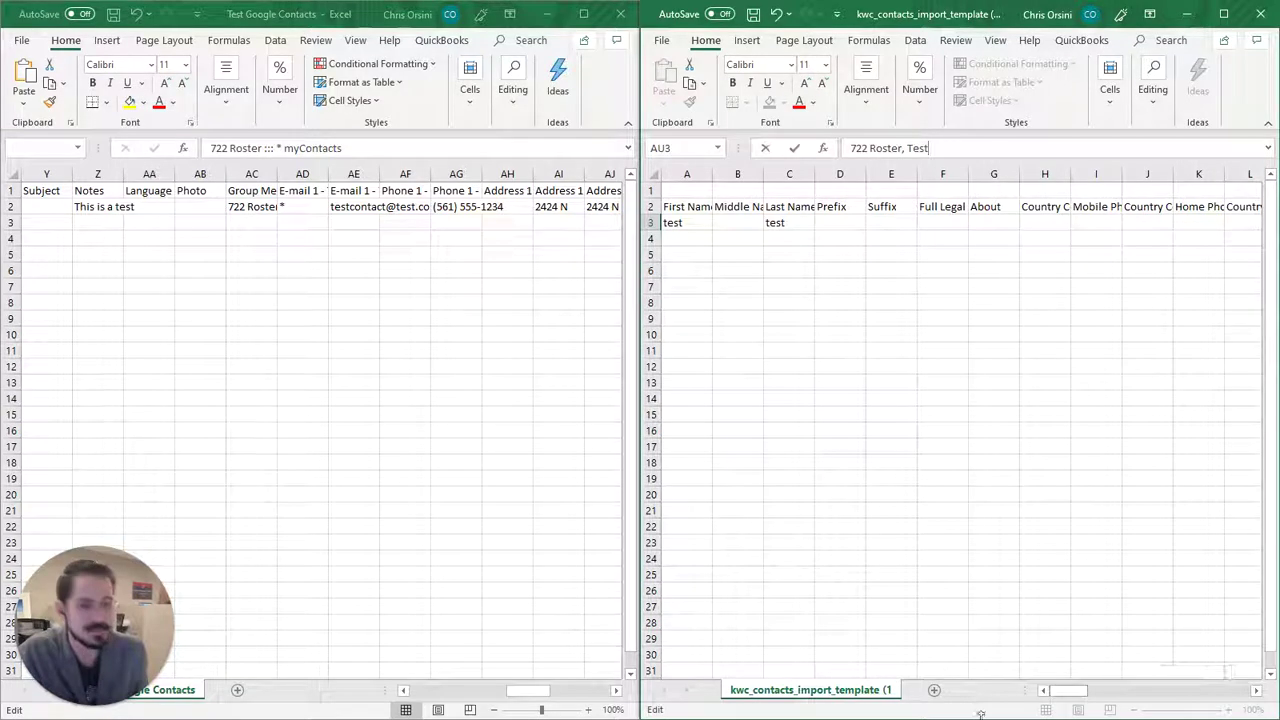
click(337, 207)
click(352, 207)
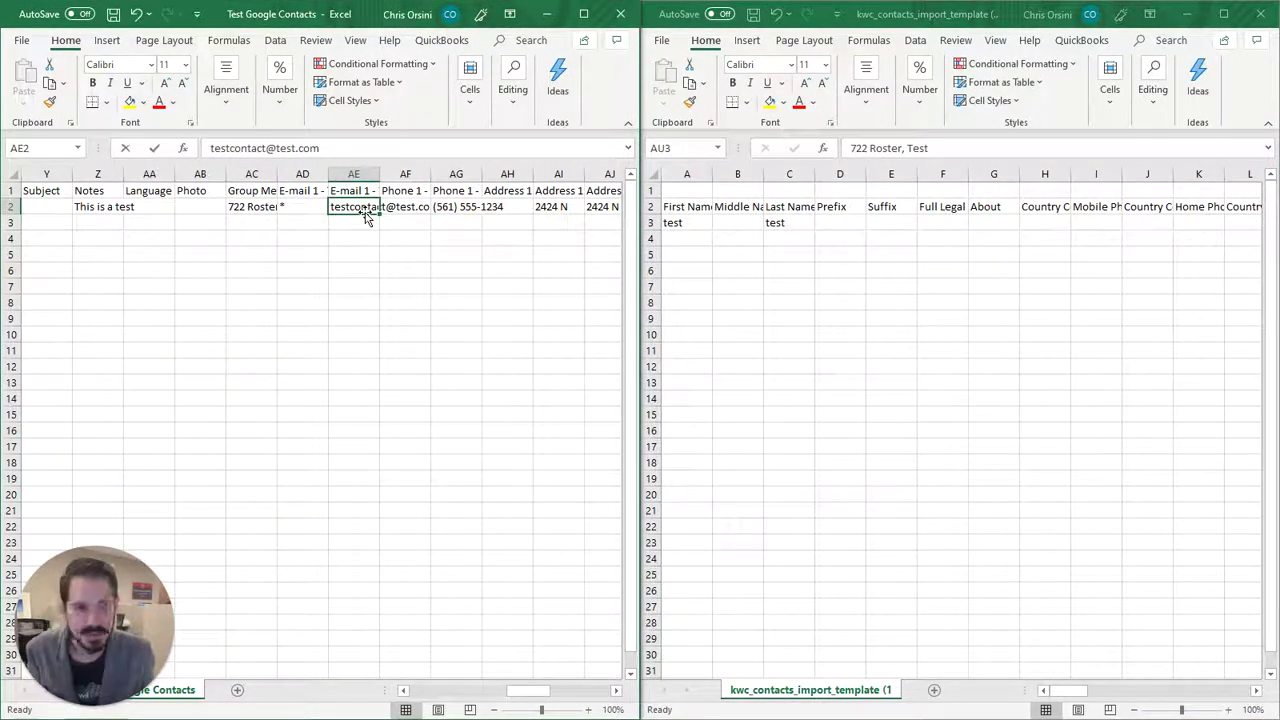
key(ctrl+c)
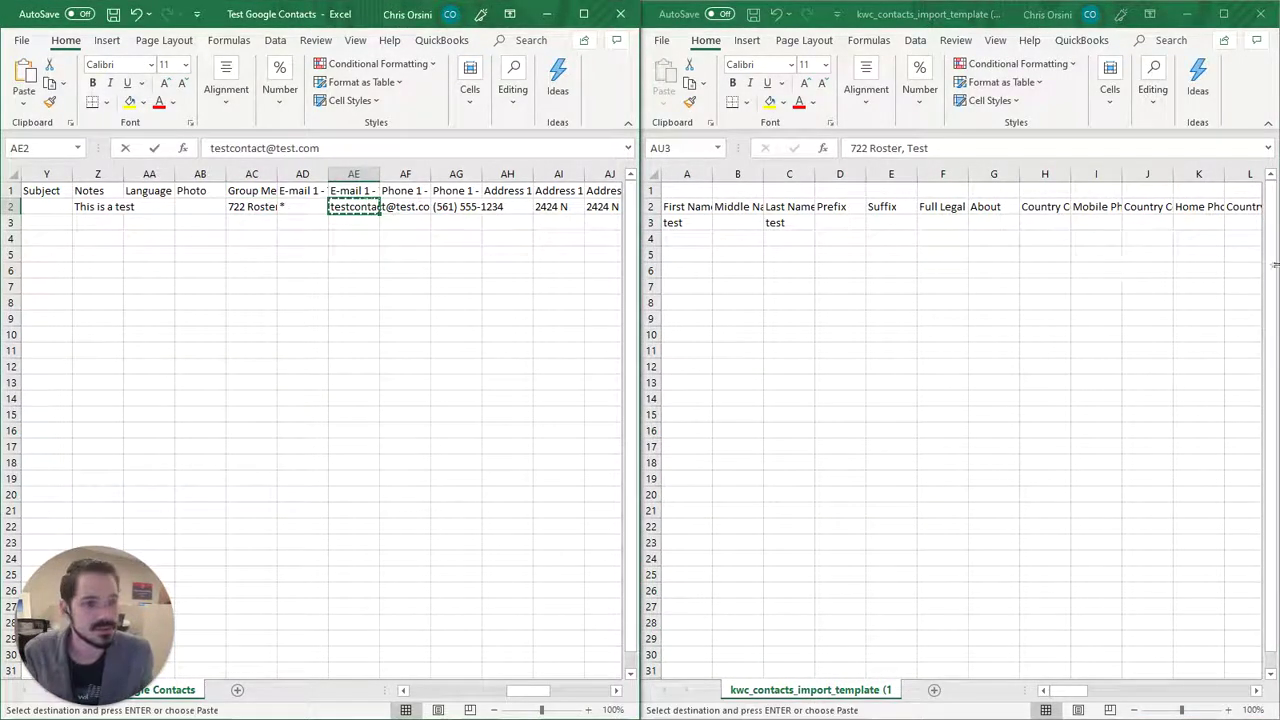
click(1257, 690)
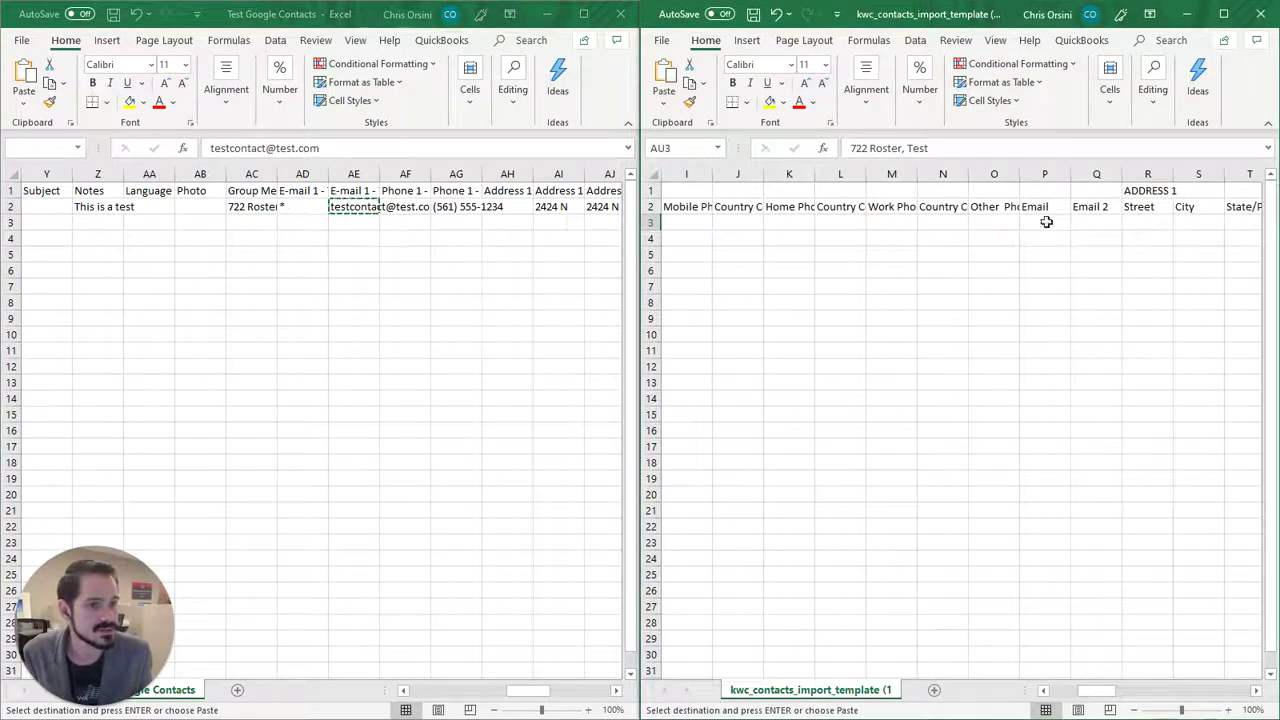
click(1046, 222)
key(ctrl+v)
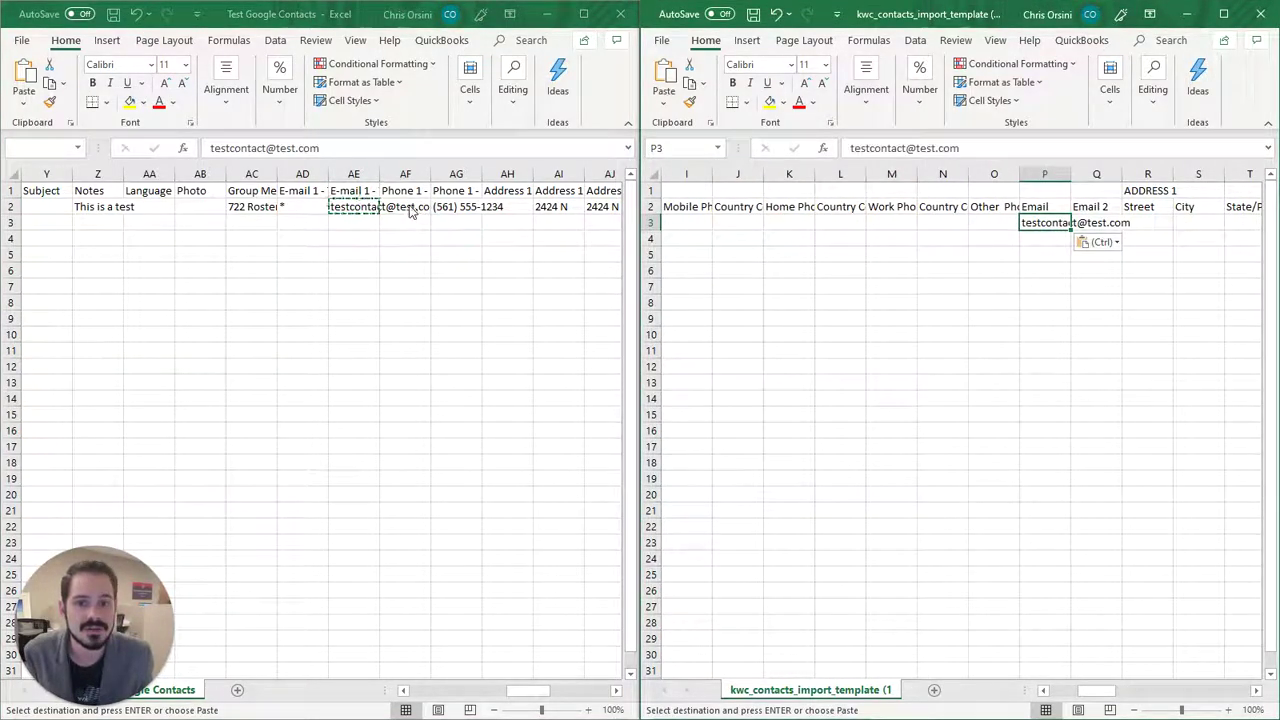
Step: Copy the phone number in AG2 of the Google contacts into the template's Mobile Phone cell I3
click(455, 206)
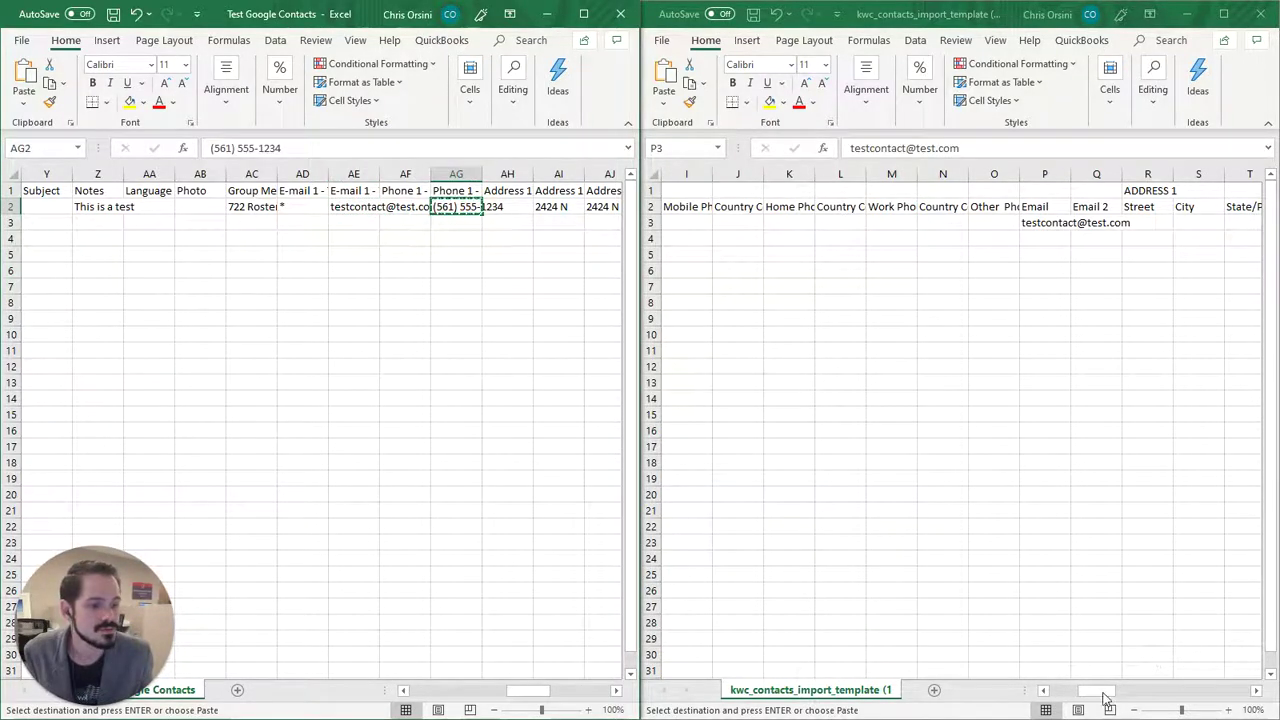
drag(1107, 697, 1074, 695)
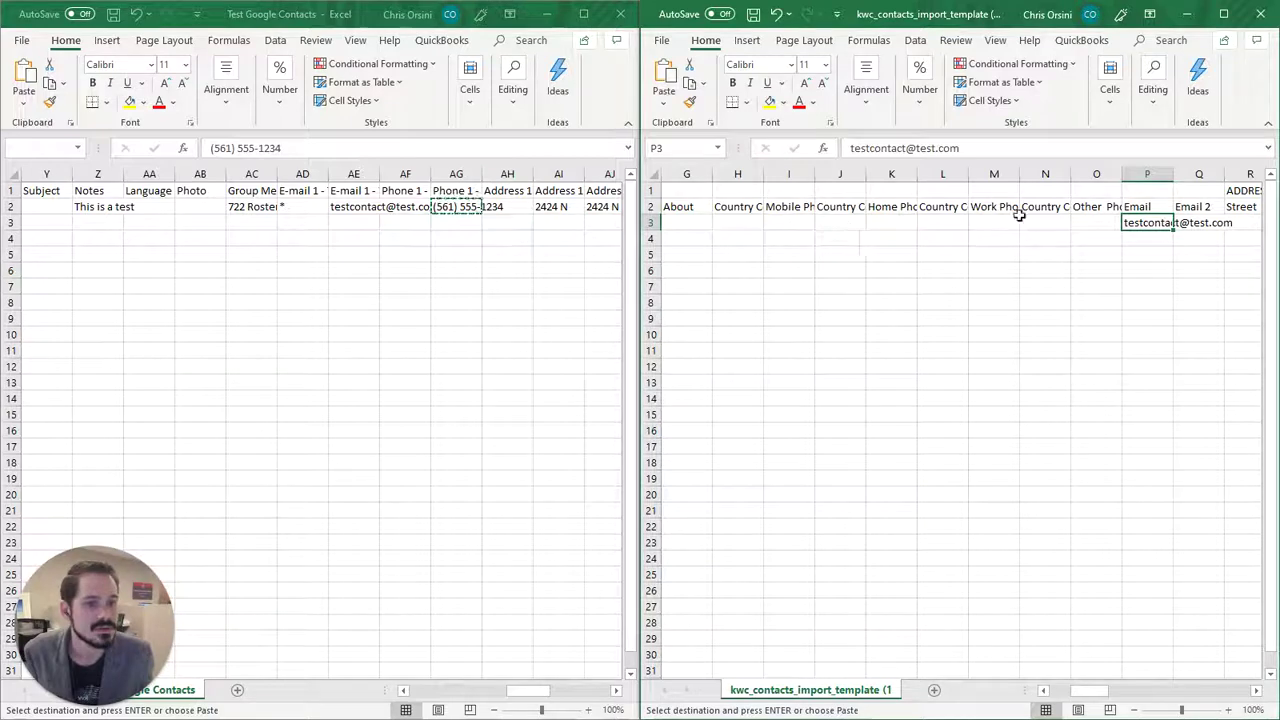
click(790, 224)
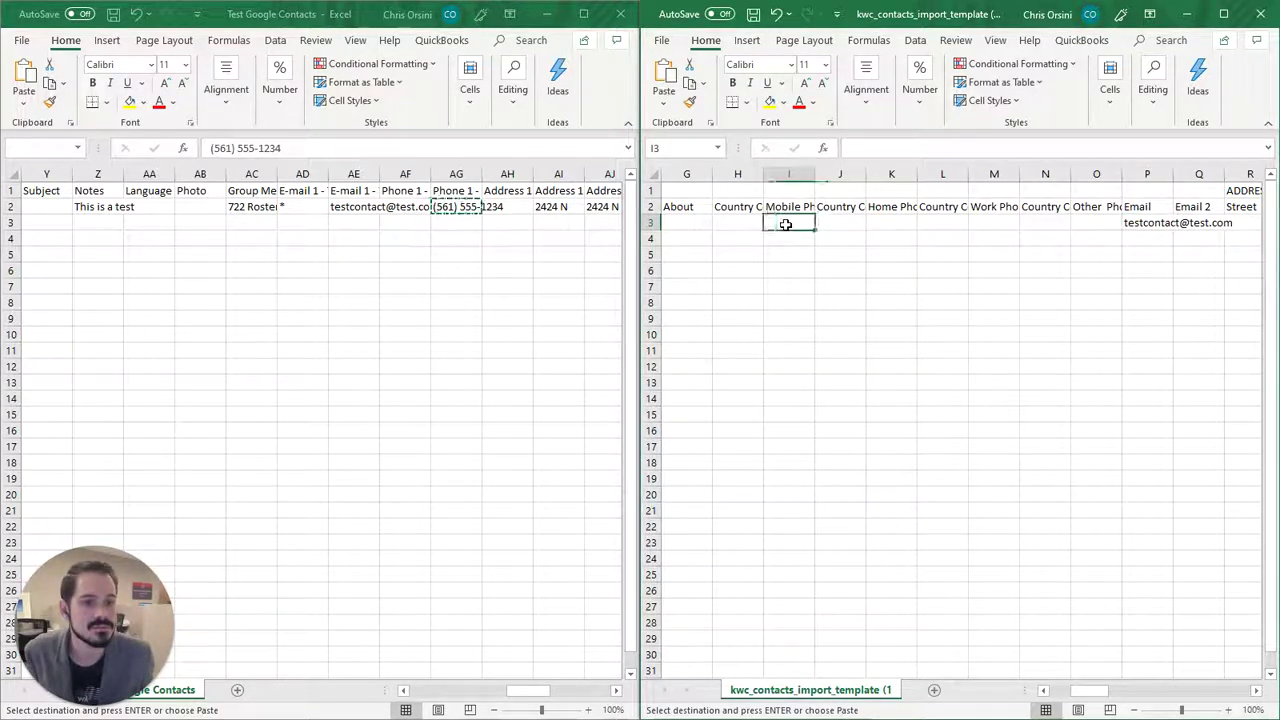
key(ctrl+v)
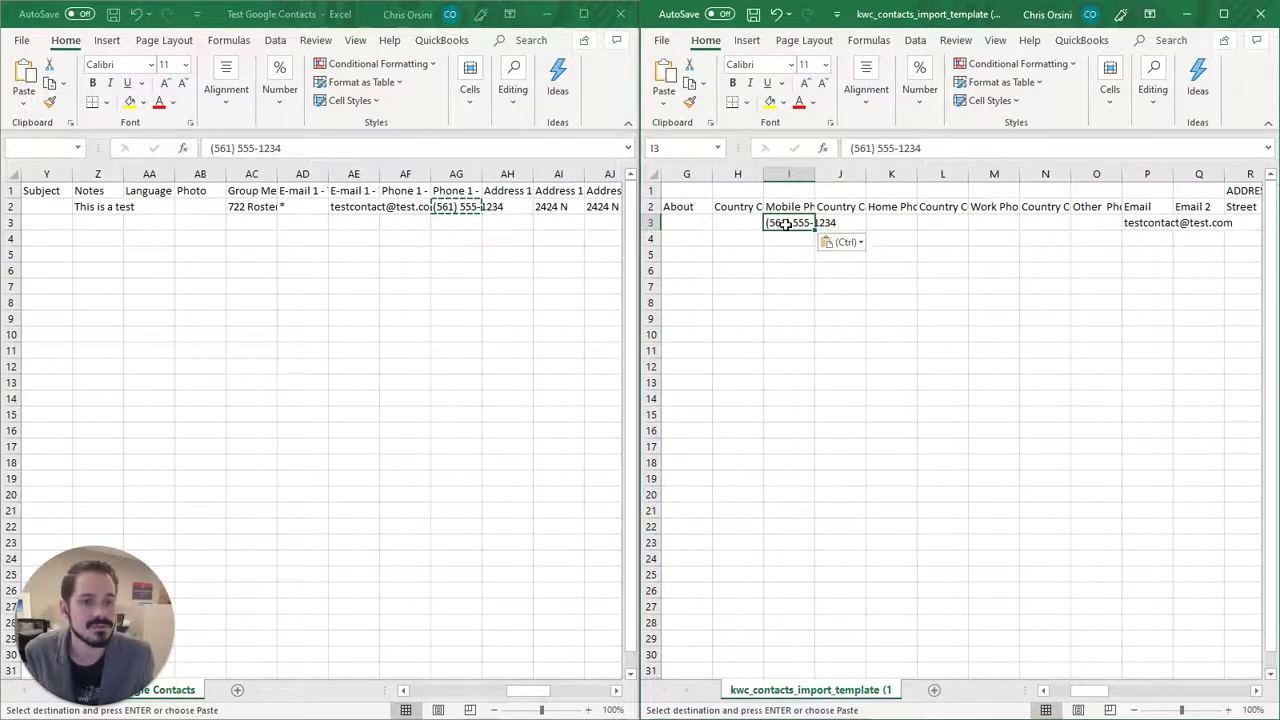
Step: Enter 1 as the country code for the mobile phone in template cell H3
click(728, 222)
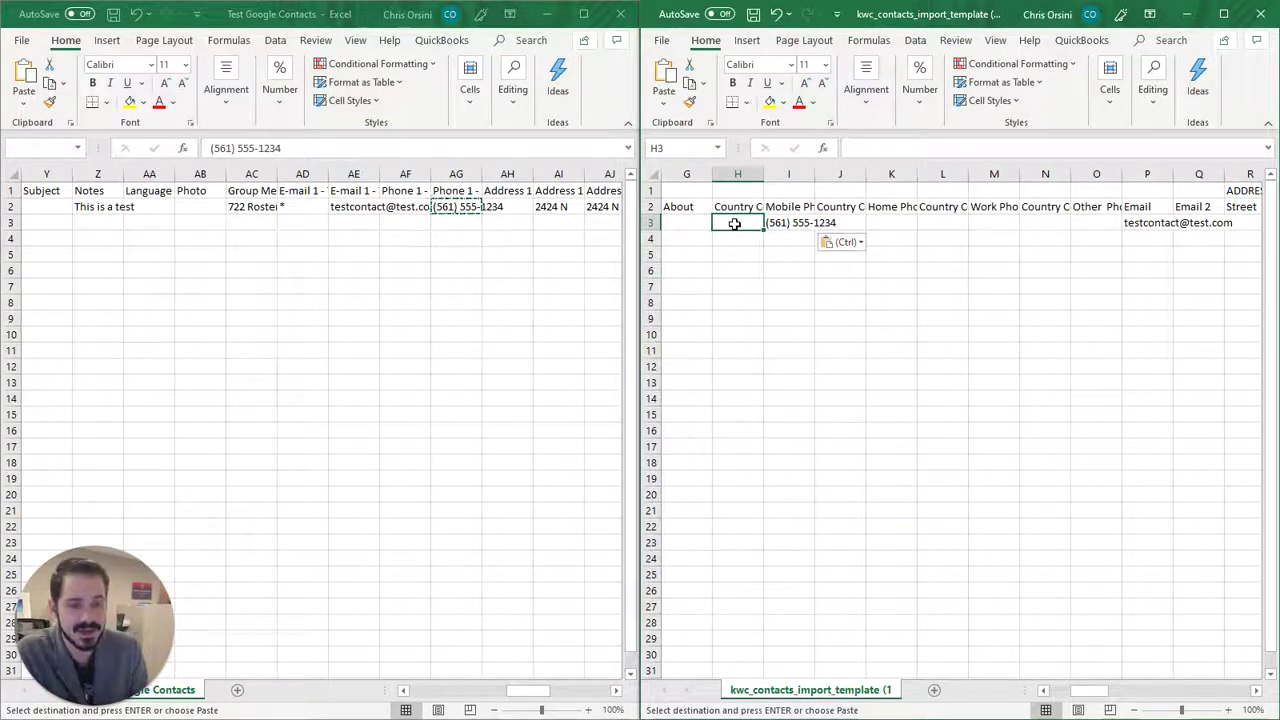
text(1)
click(758, 273)
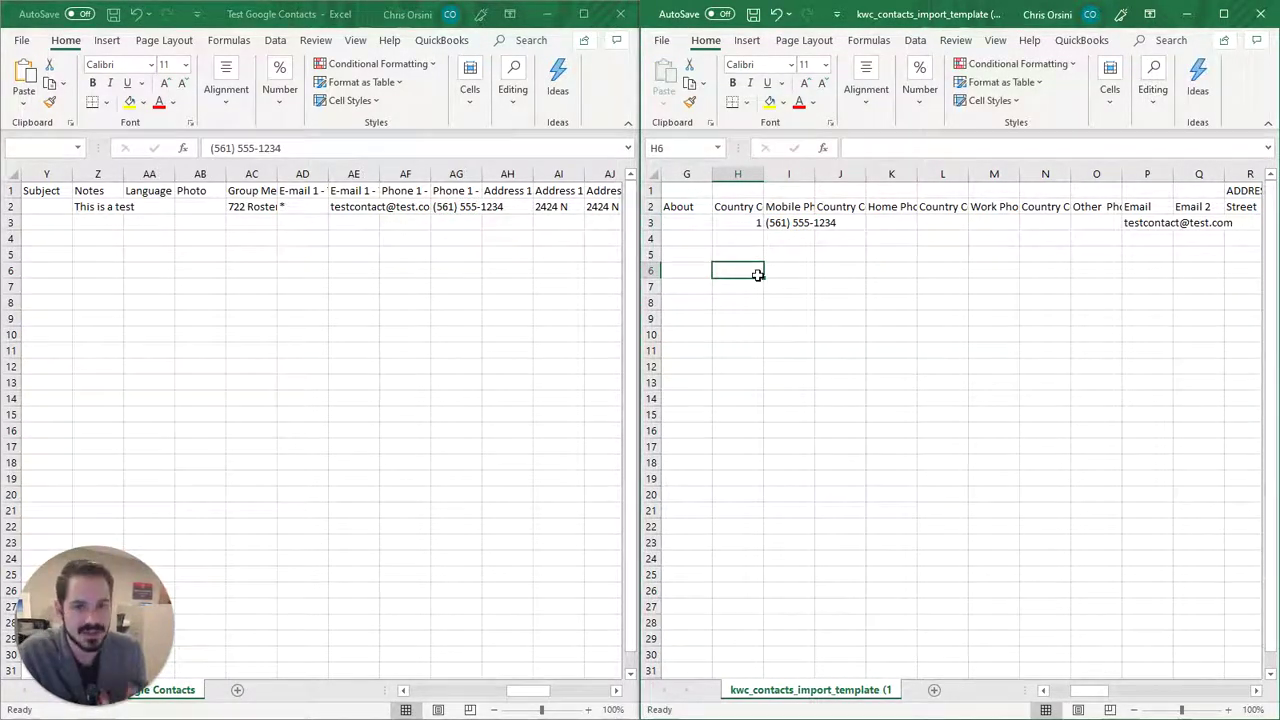
Step: Try to copy the street address in AJ2 of the Google contacts into the template's Address 1 Street cell R3
click(616, 690)
click(616, 690)
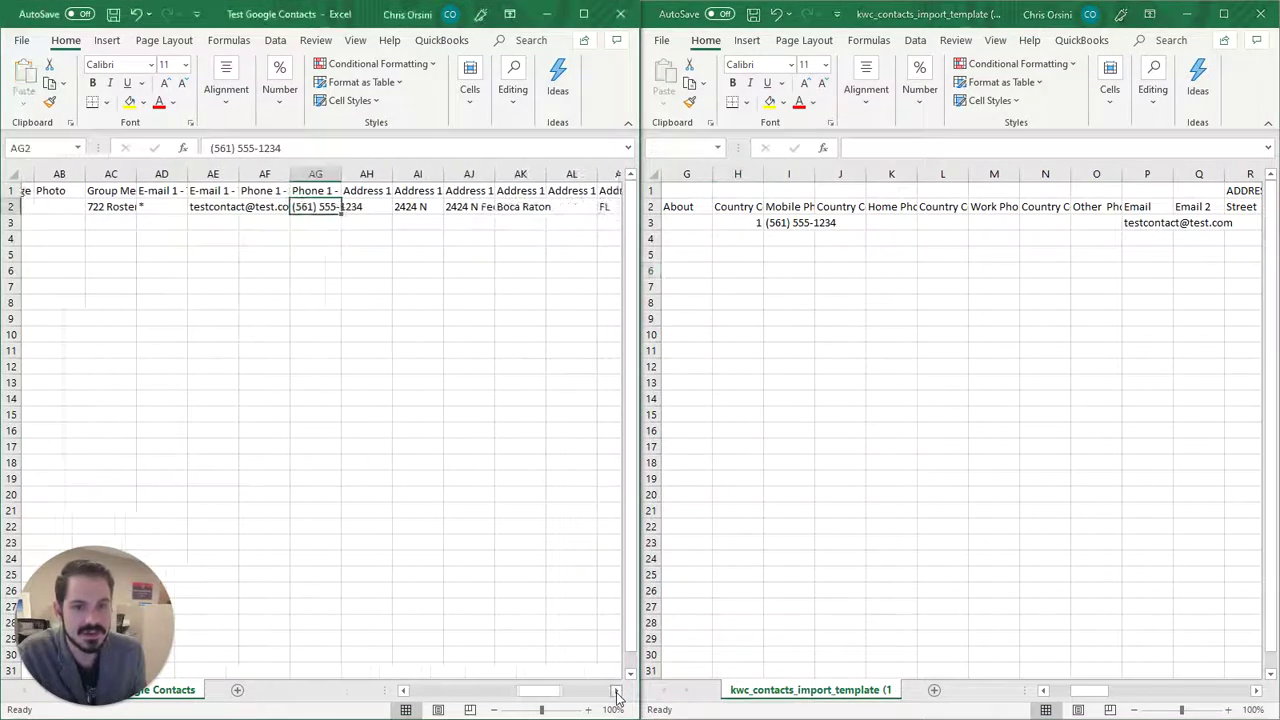
click(616, 690)
click(616, 690)
click(408, 207)
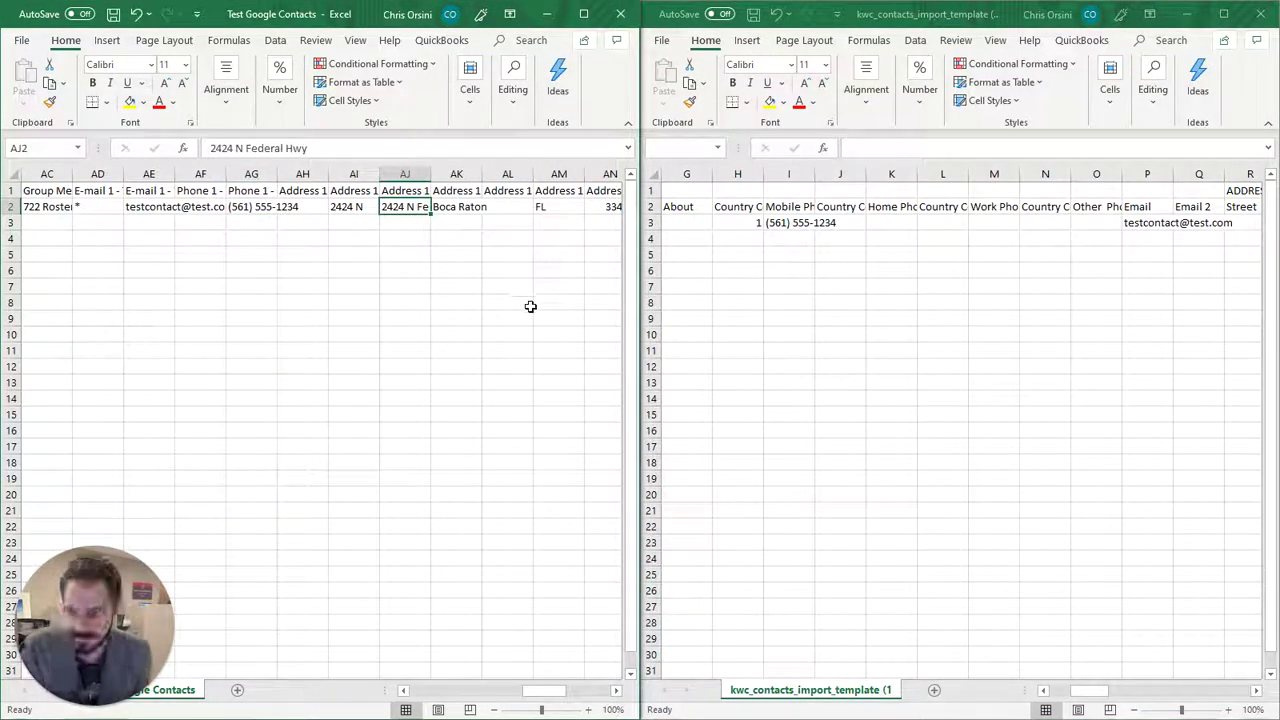
click(1255, 690)
click(1255, 690)
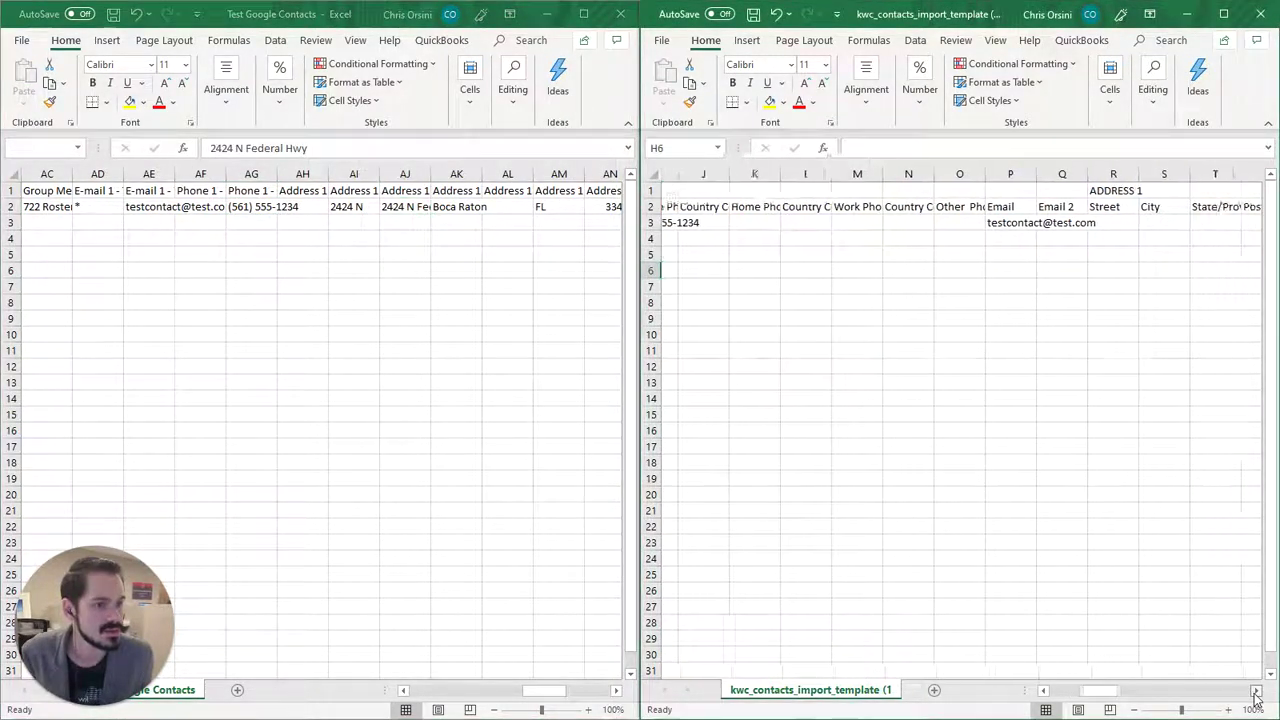
click(1255, 690)
click(1255, 690)
click(1255, 690)
click(1255, 690)
click(1255, 690)
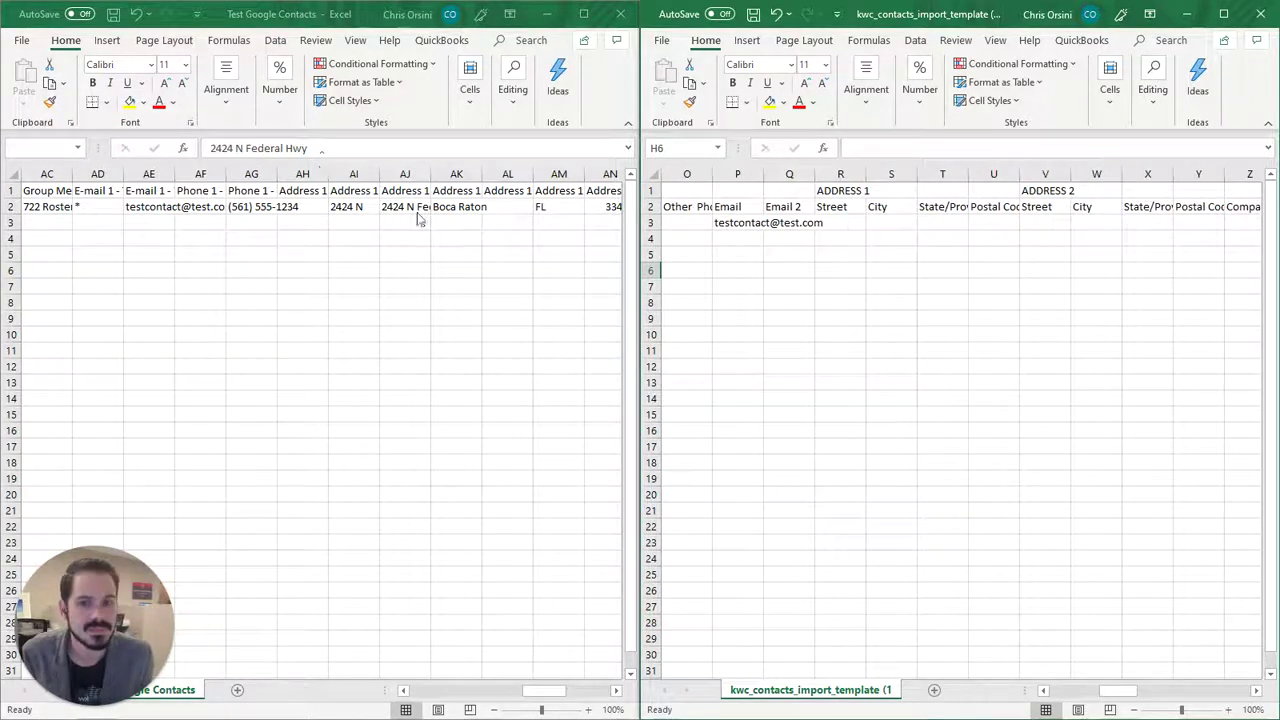
key(ctrl+c)
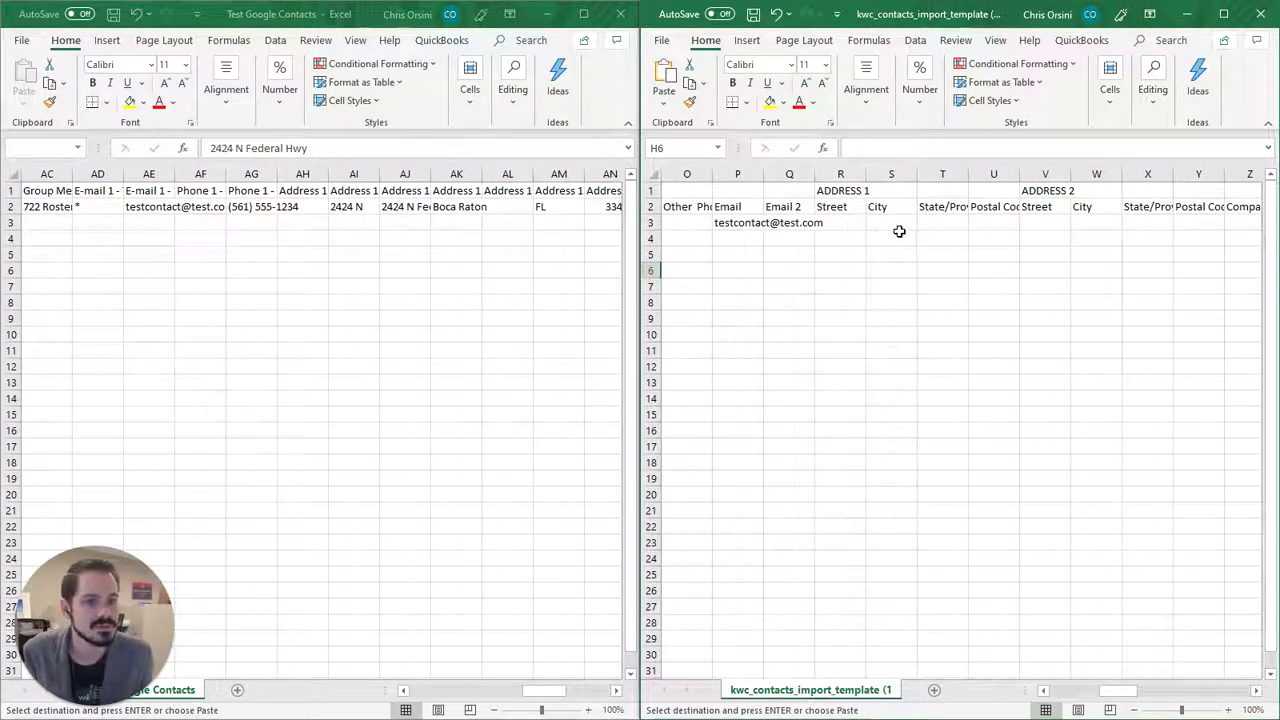
click(899, 235)
click(892, 222)
click(853, 222)
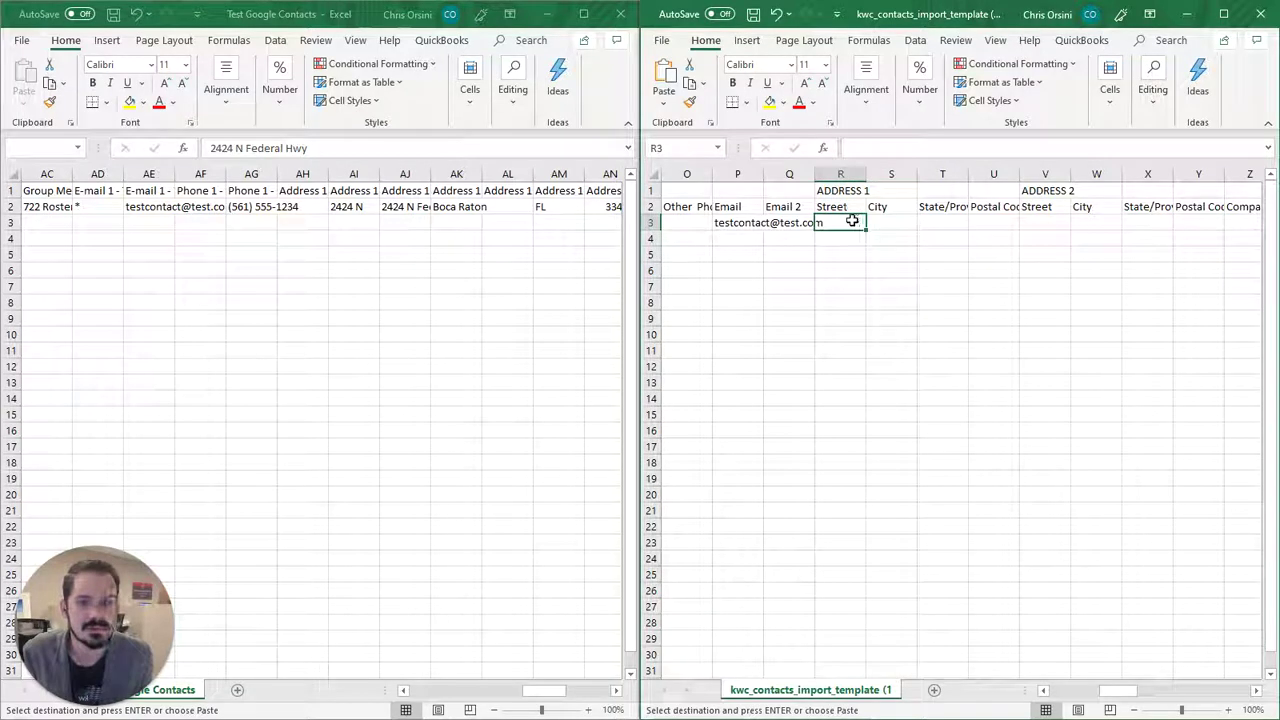
key(ctrl+v)
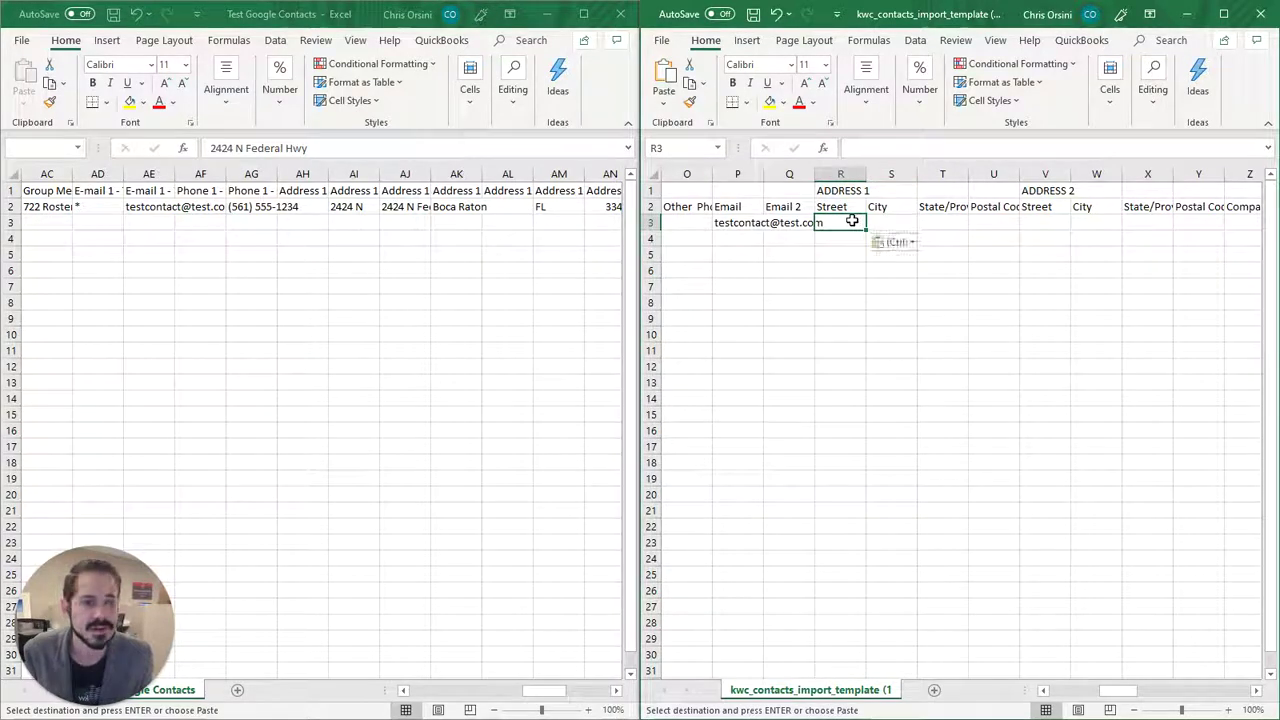
click(901, 243)
click(845, 225)
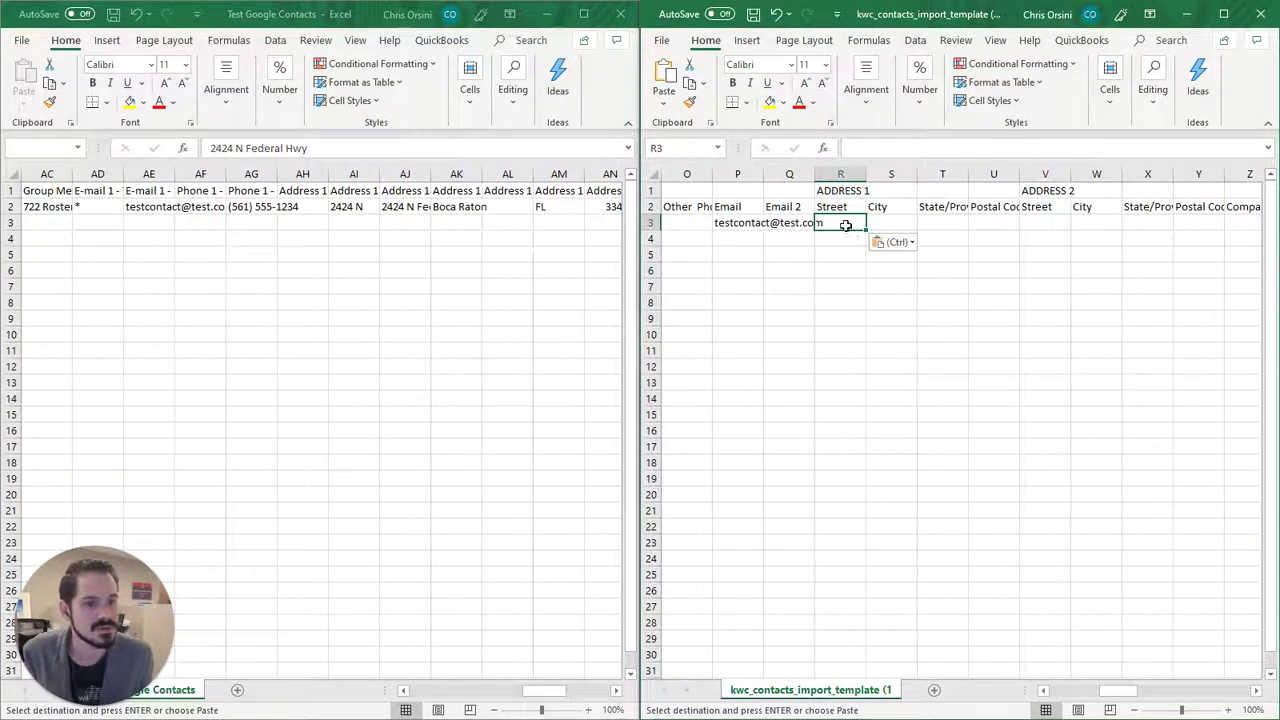
Step: Copy the street address from AJ2 of the Google contacts into the Address 1 Street cell R3 of the template
click(414, 207)
key(ctrl+c)
click(848, 222)
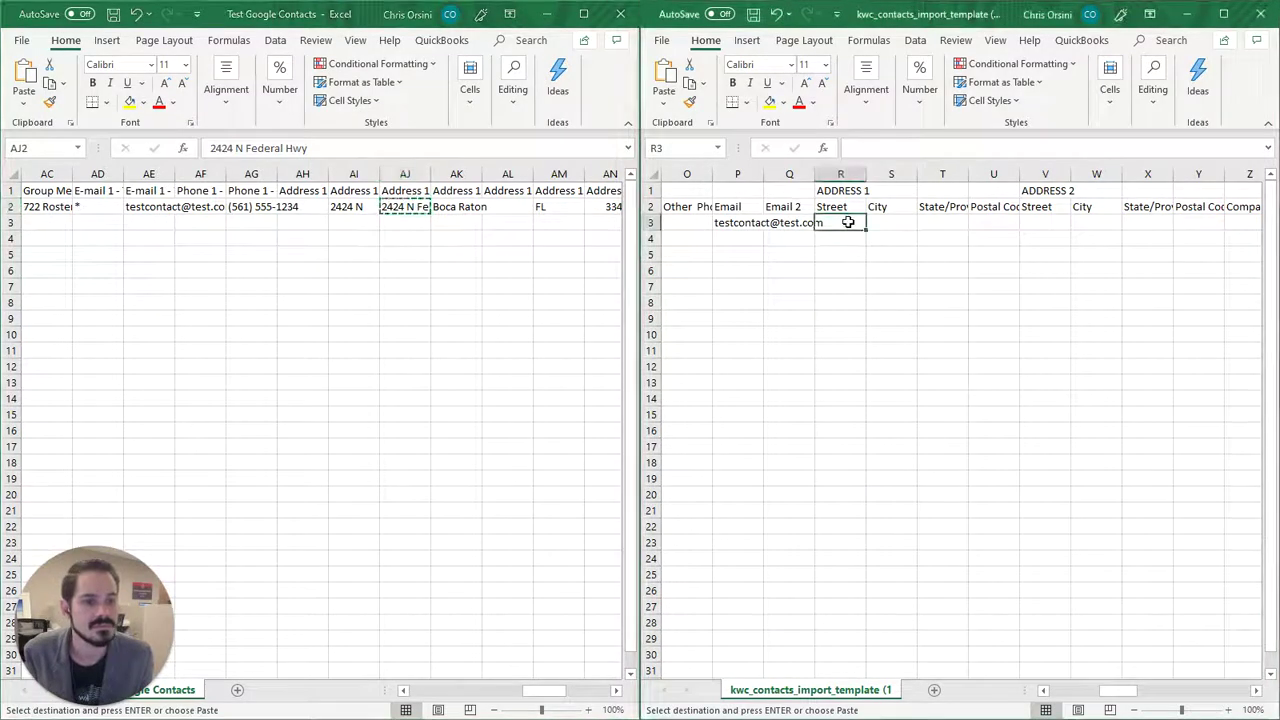
key(ctrl+v)
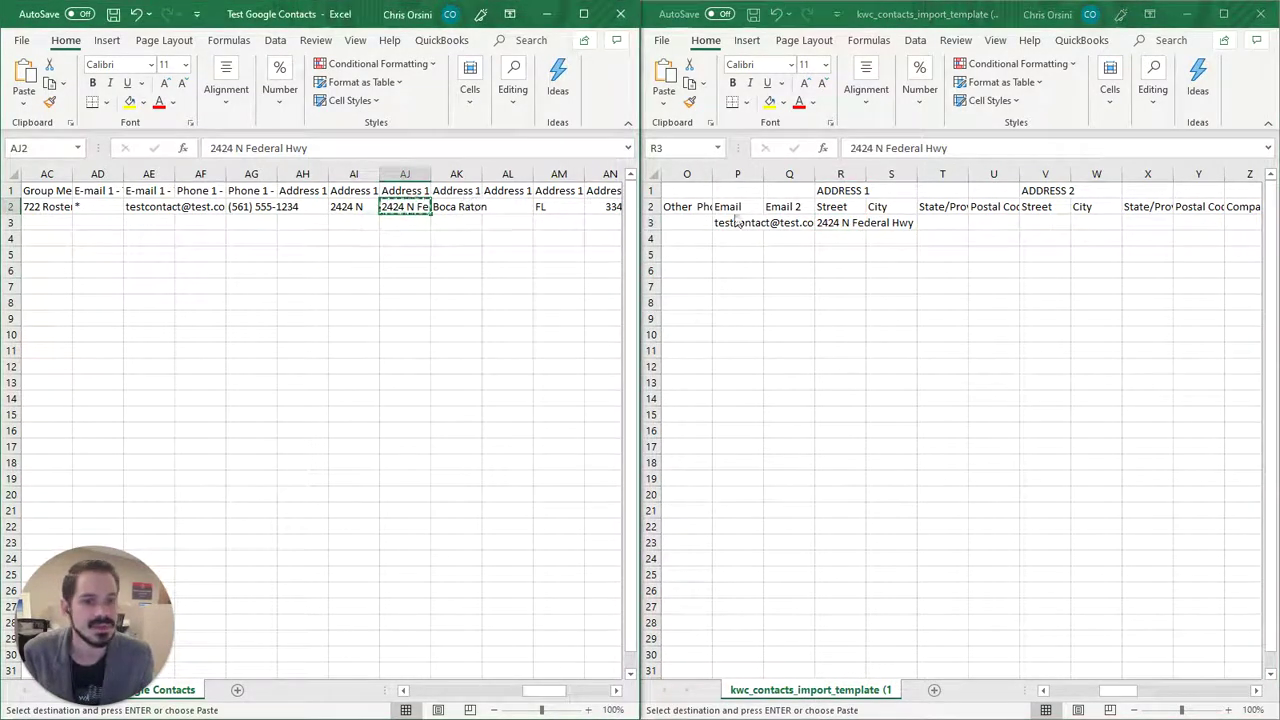
Step: Copy the city entry in AK2 of the Google contacts into the template's Address 1 City cell S3
click(480, 207)
click(915, 220)
key(ctrl+v)
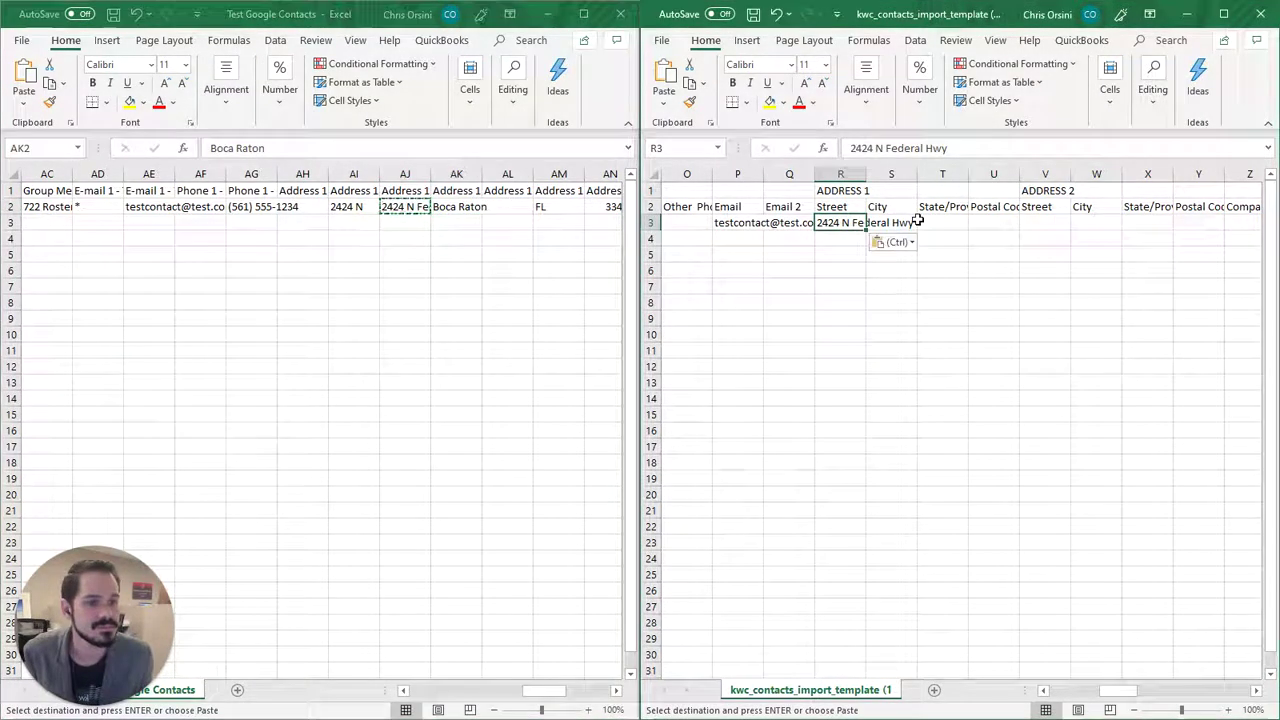
click(912, 222)
key(ctrl+c)
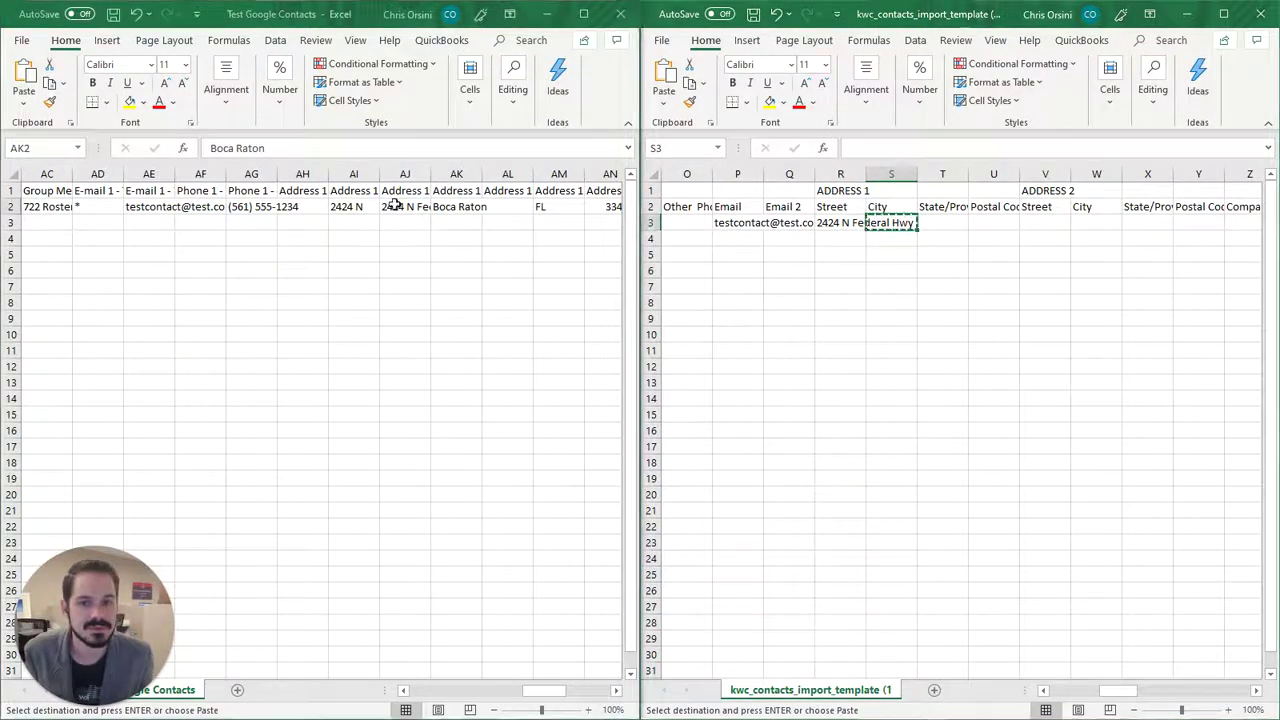
click(458, 207)
key(ctrl+c)
click(915, 220)
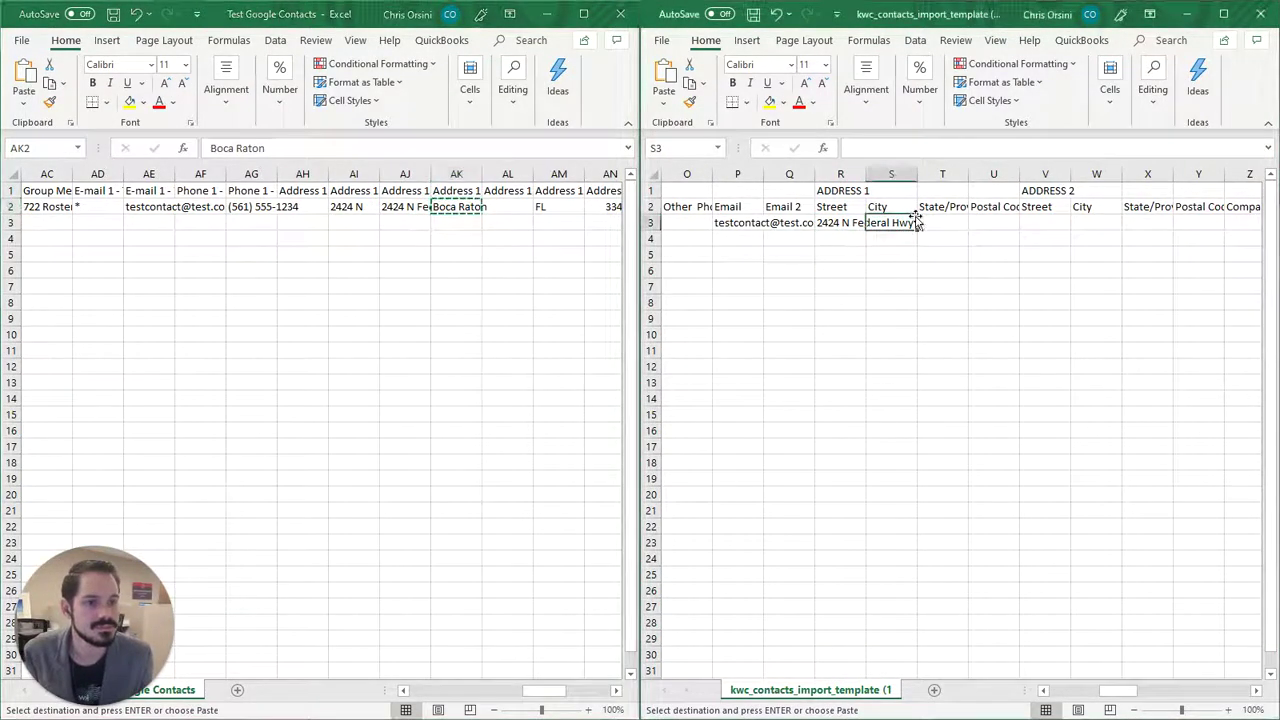
key(ctrl+v)
Step: Copy the state entry in AM2 of the Google contacts into the template's Address 1 City cell S3
click(557, 203)
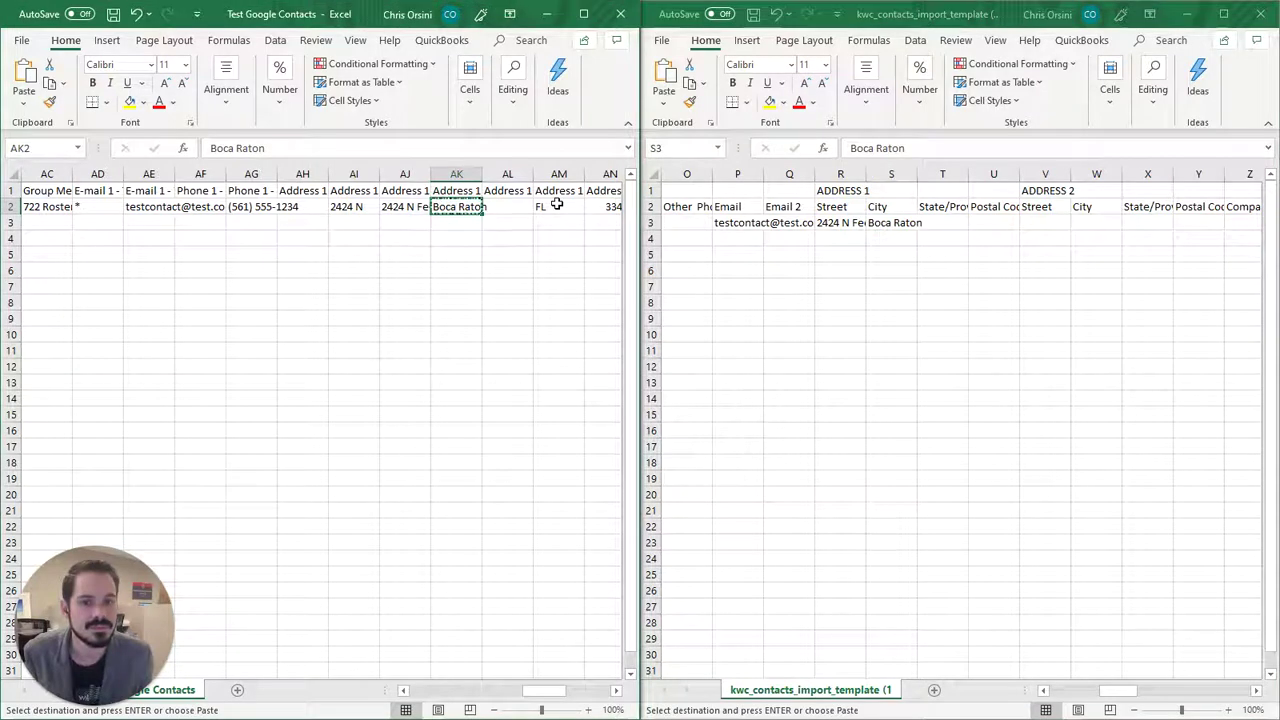
click(557, 205)
key(ctrl+c)
click(905, 222)
key(ctrl+v)
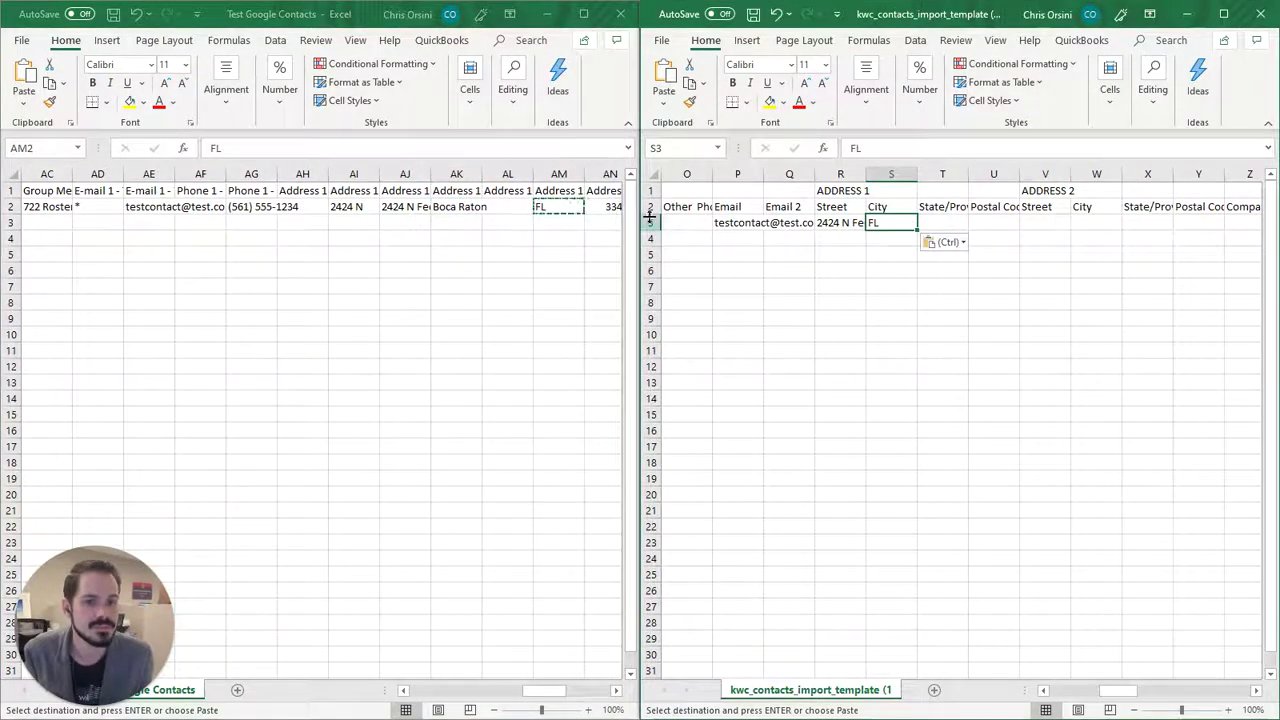
Step: Copy the postal code in AN2 of the Google contacts into the template's Address 1 Postal Code cell U3
click(606, 207)
click(606, 207)
key(ctrl+c)
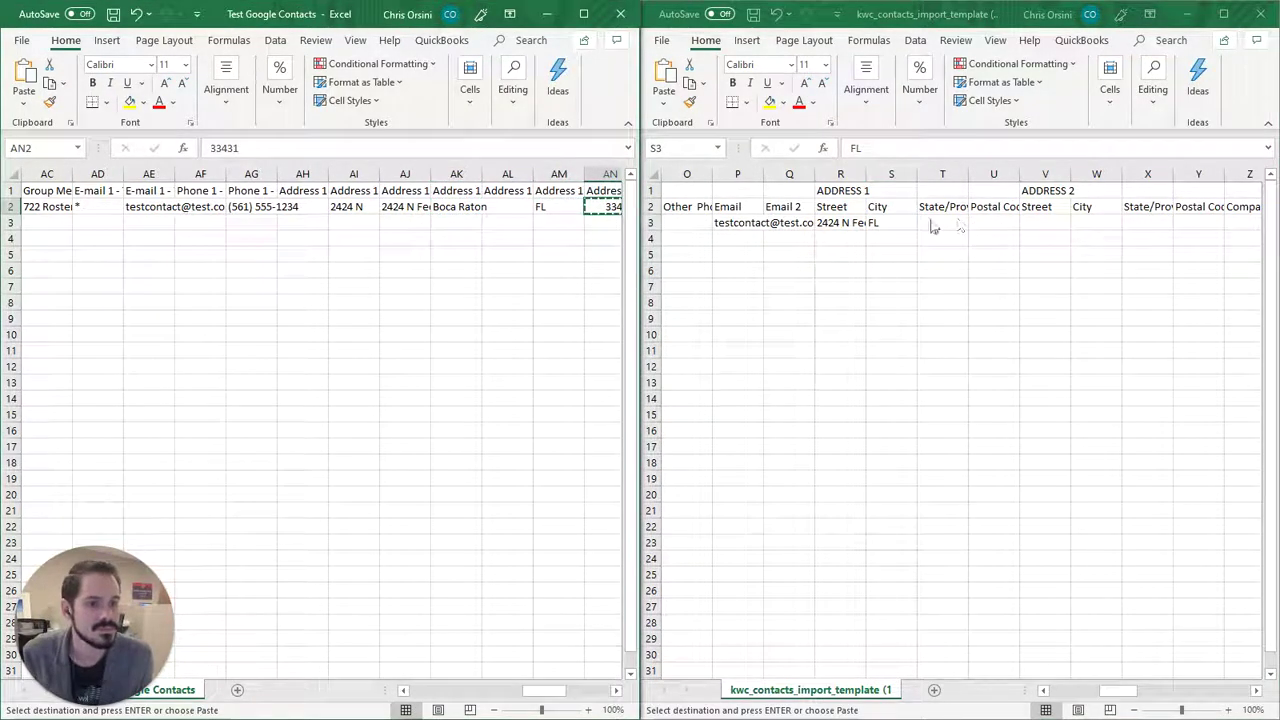
click(993, 220)
click(993, 220)
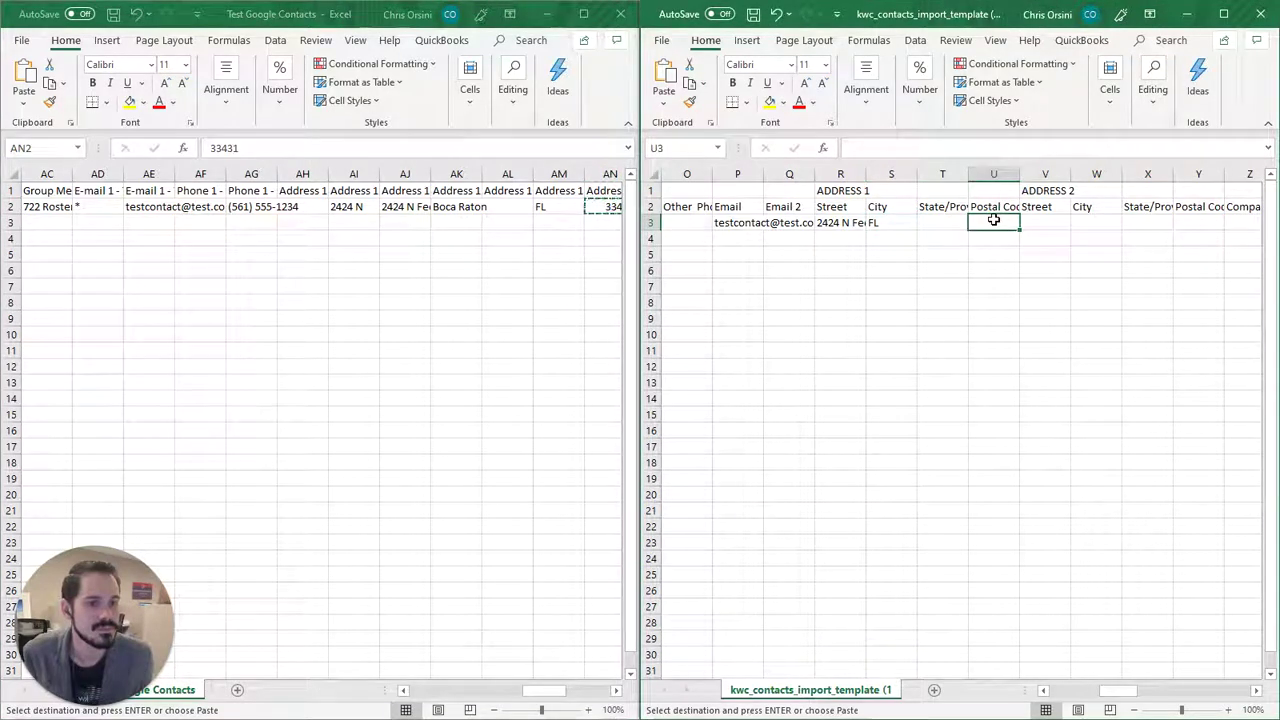
key(ctrl+v)
Step: Copy the state entry from the template's City cell S3 into the Address 1 State/Province cell T3
click(886, 221)
key(ctrl+c)
click(953, 222)
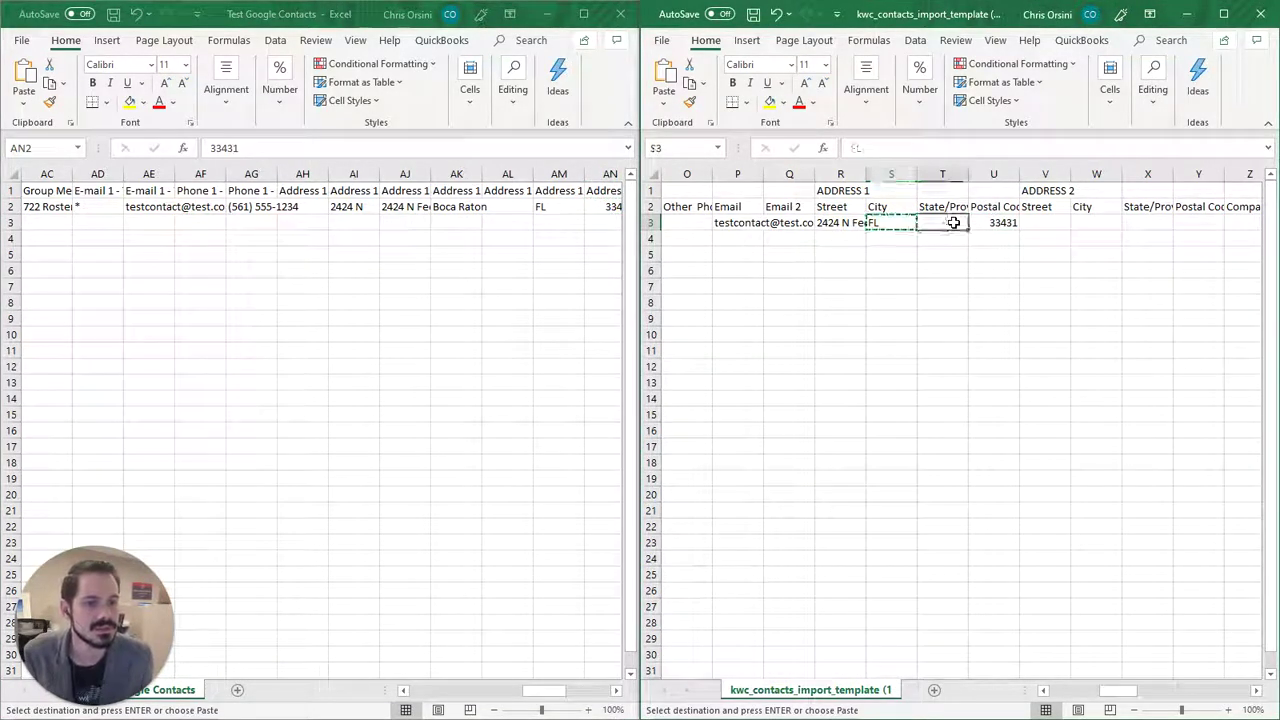
key(ctrl+v)
Step: Replace the entry in the template's City cell S3 with the city from AK2 of the Google contacts
click(456, 207)
click(456, 207)
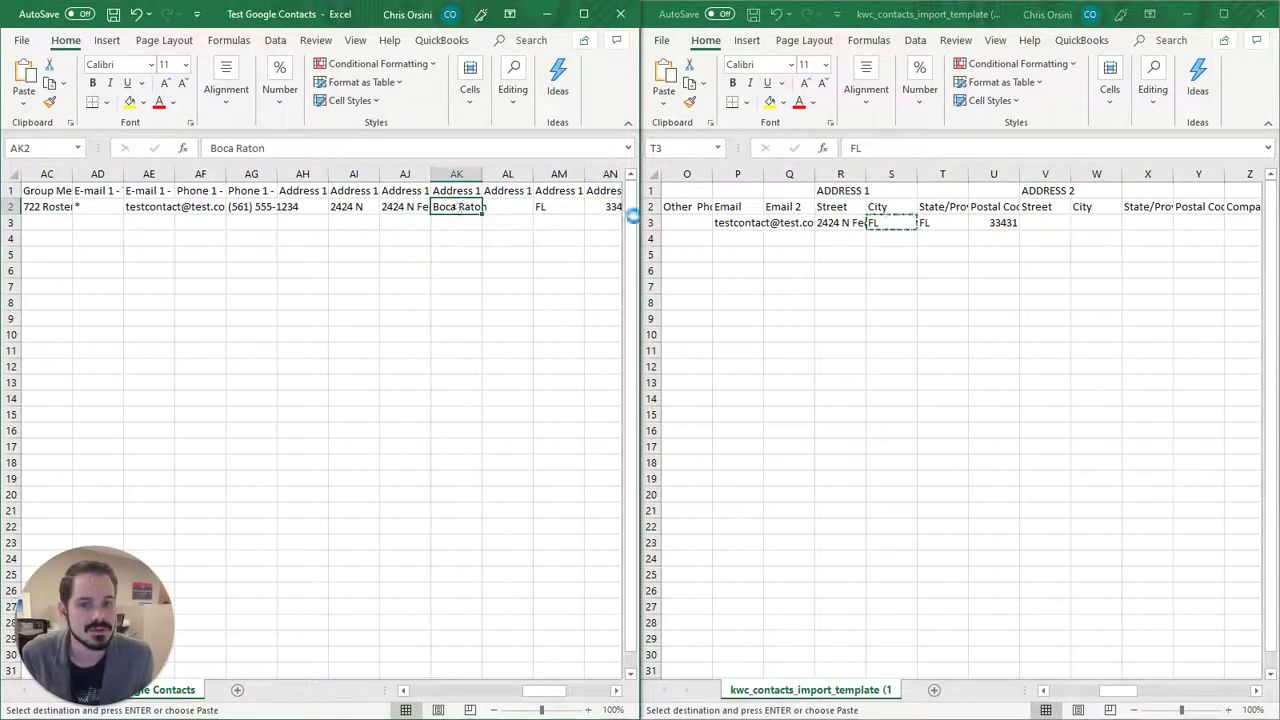
key(ctrl+c)
click(887, 222)
click(887, 222)
key(ctrl+v)
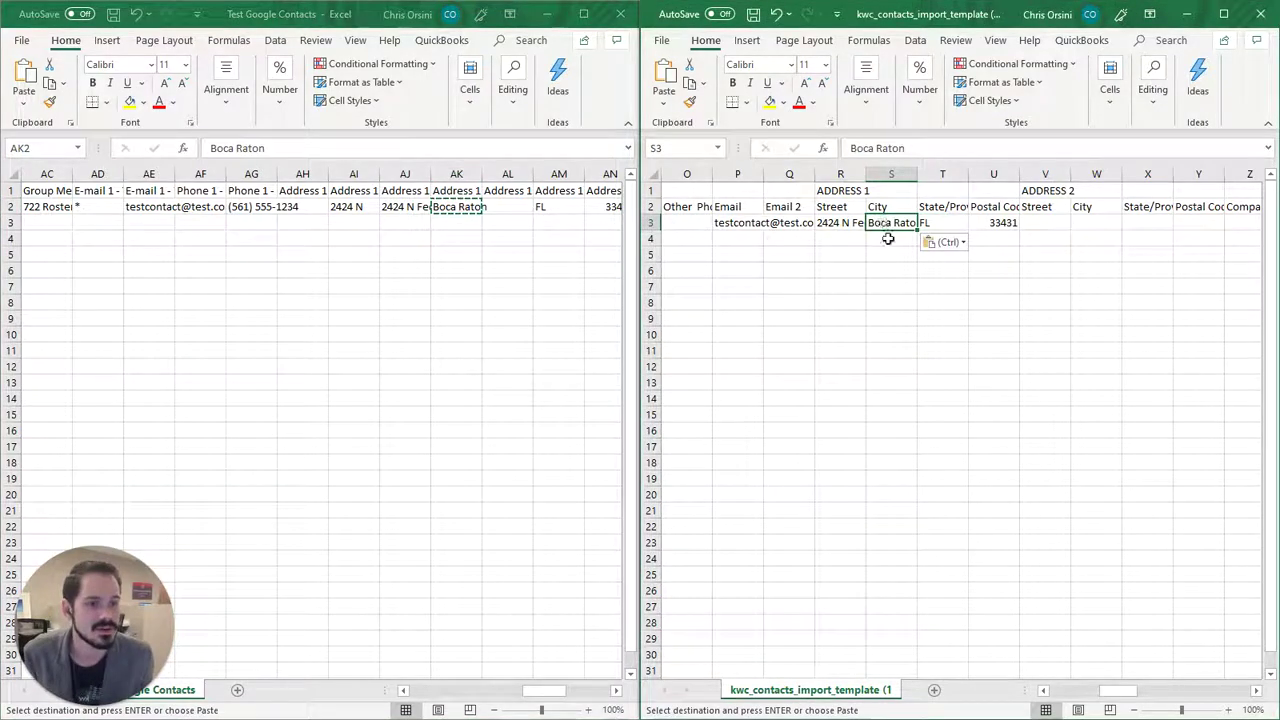
Step: Copy the organization name Keller Williams Realty Services from AR2 of the Google contacts into the template's Department cell AG3
drag(1122, 690, 1155, 689)
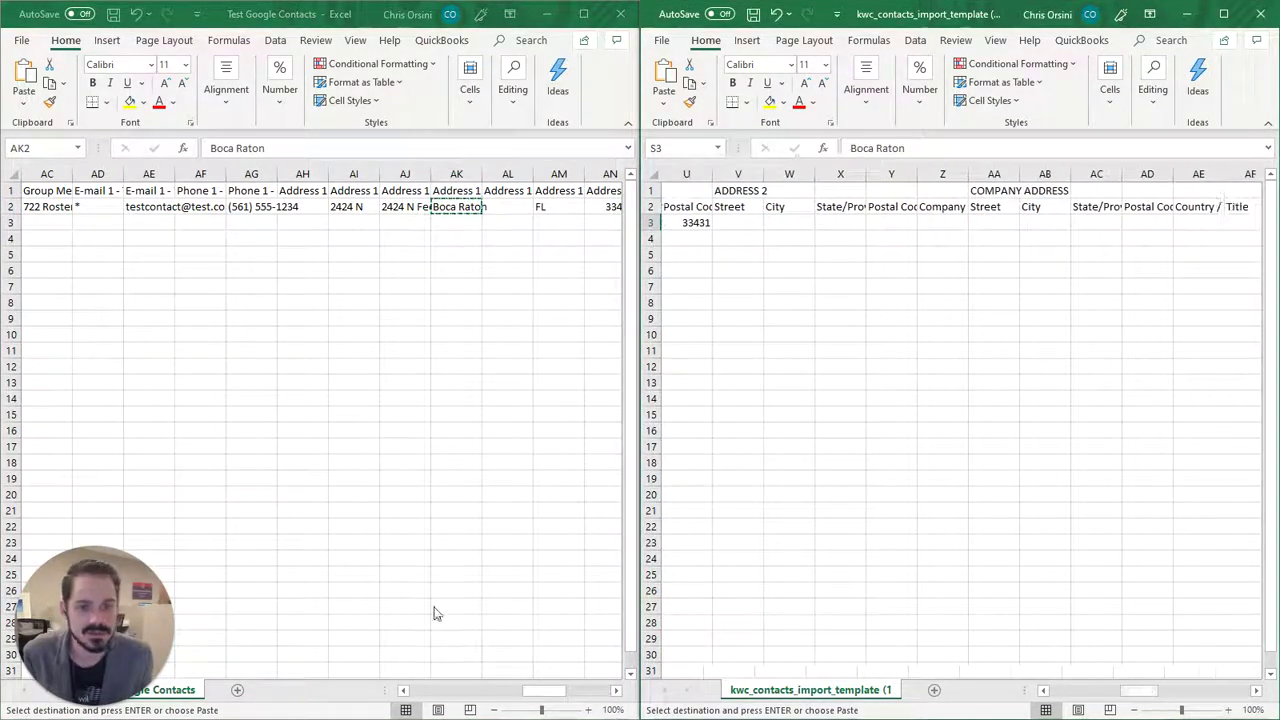
drag(537, 694, 581, 690)
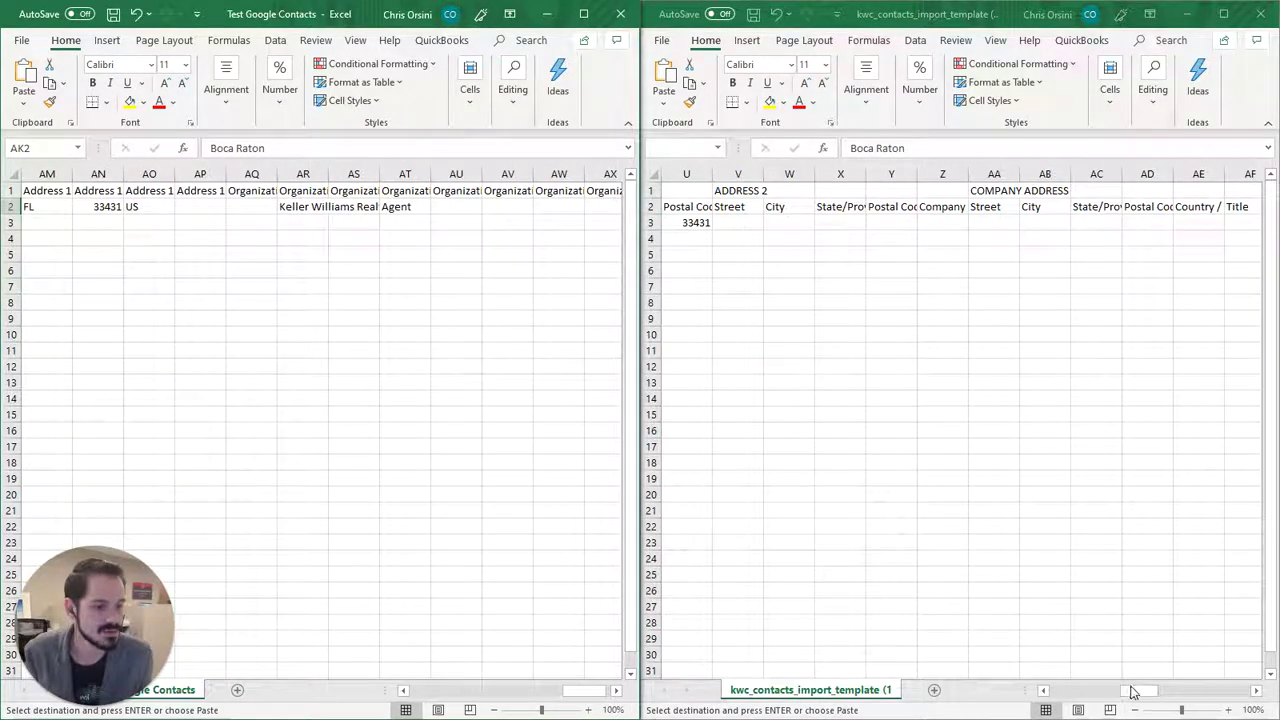
drag(1133, 692, 1160, 688)
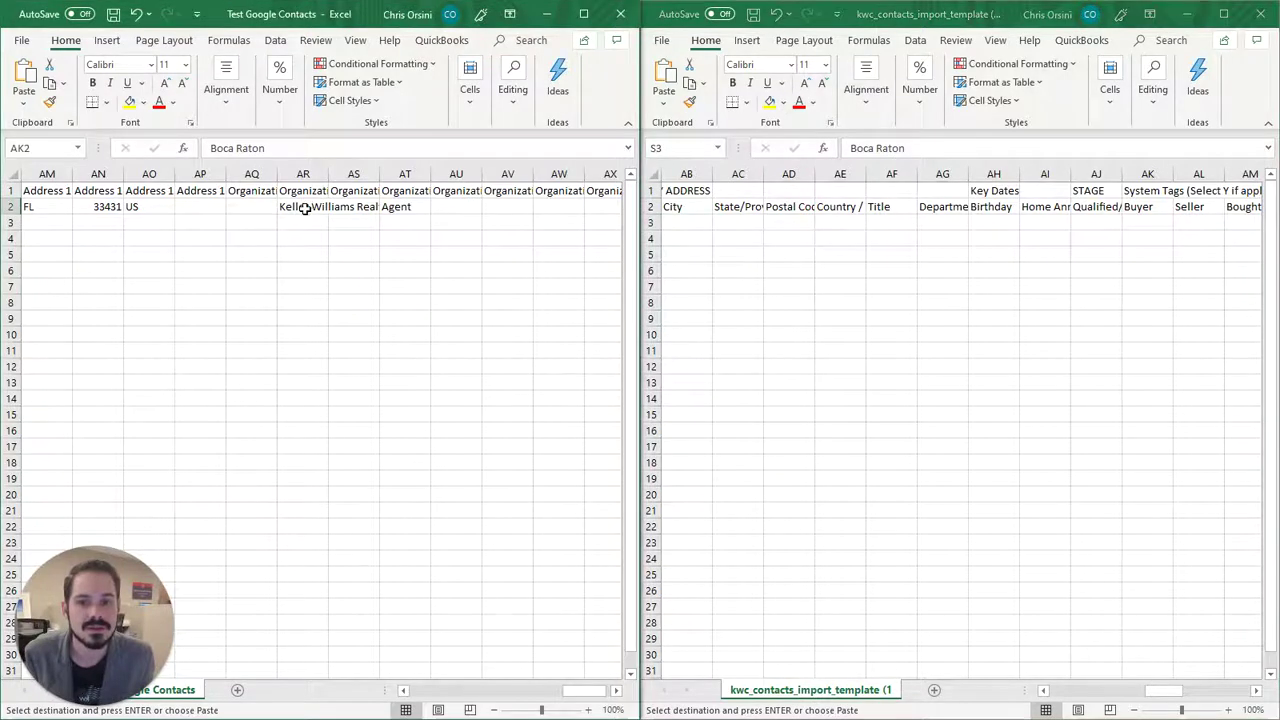
click(306, 206)
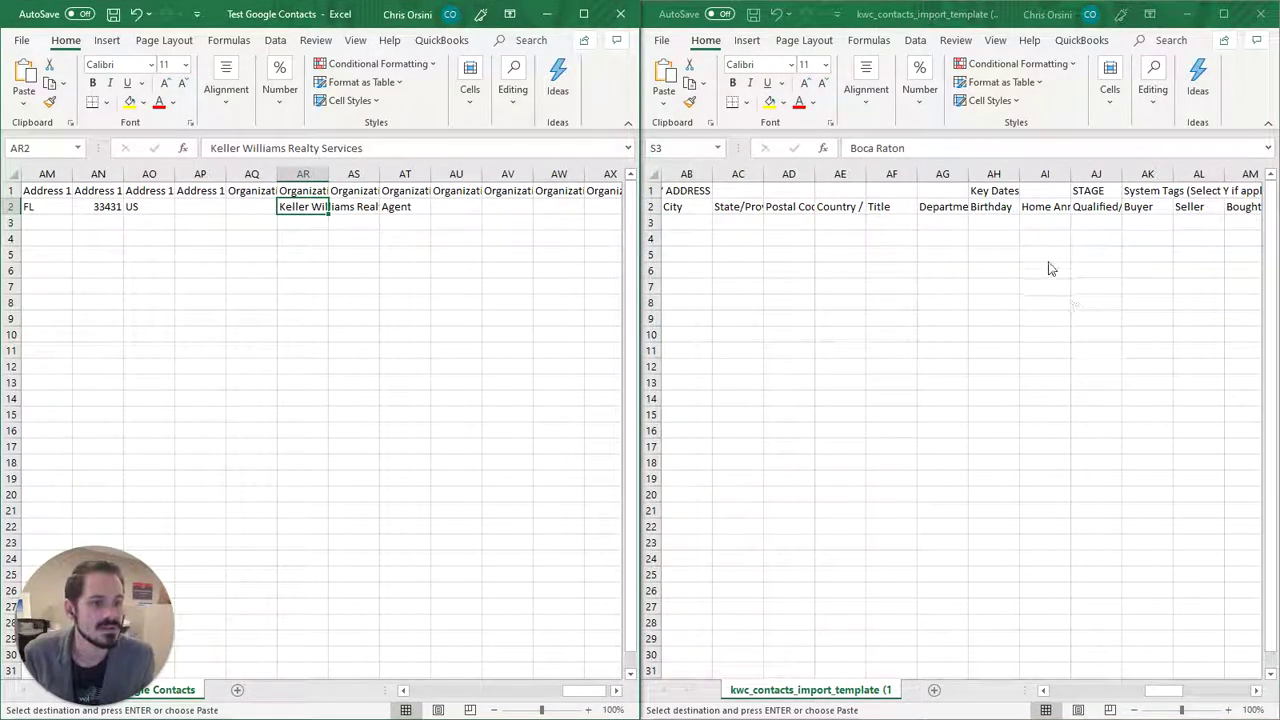
key(ctrl+c)
click(941, 221)
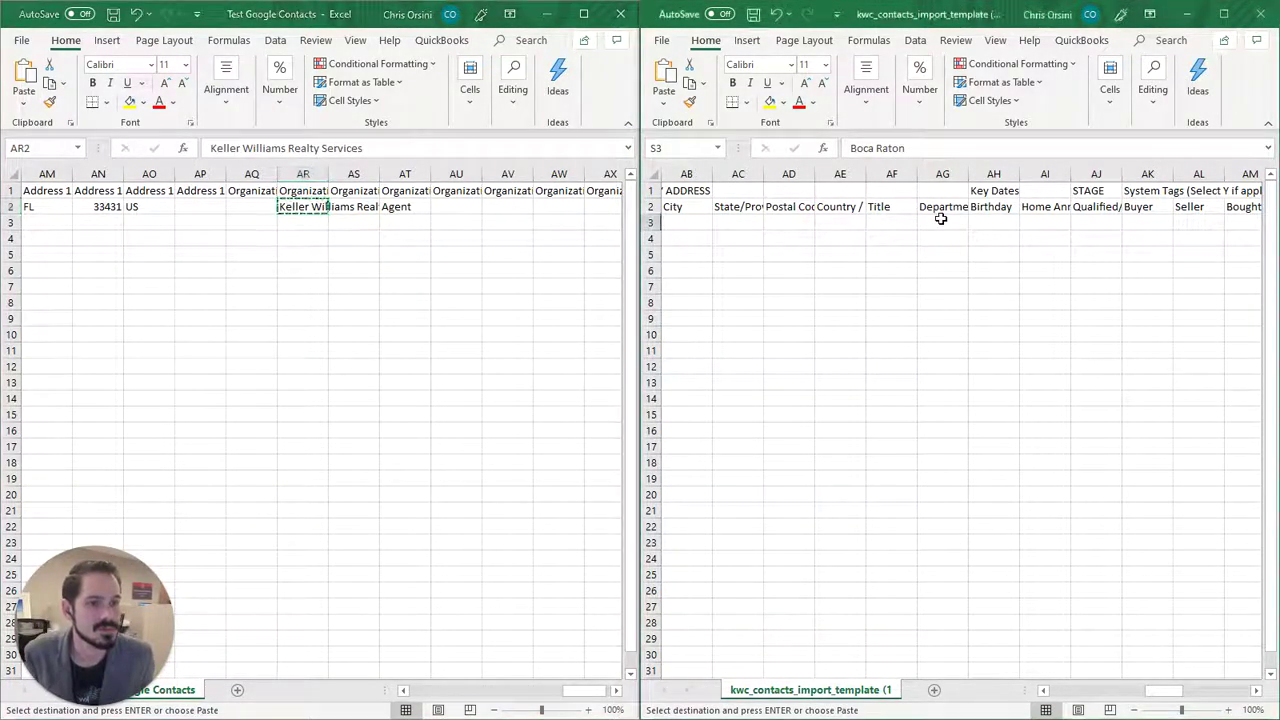
key(ctrl+v)
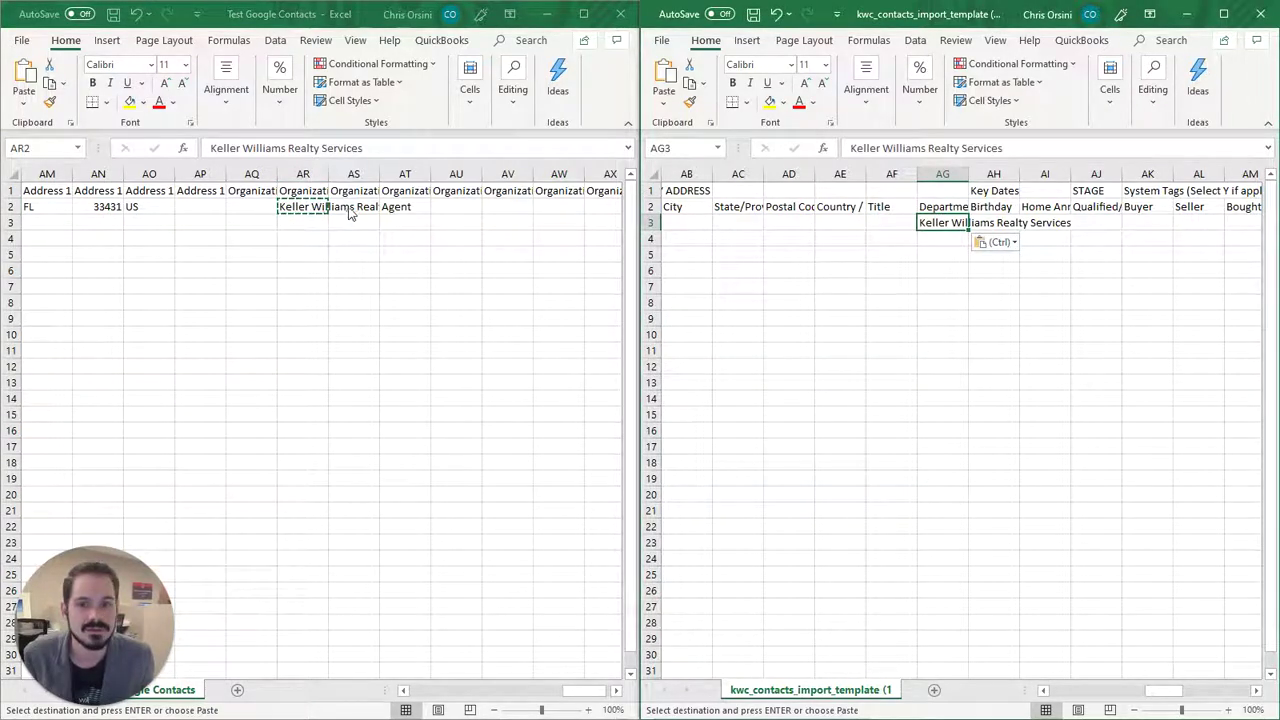
Step: Copy the job title Agent from AT2 of the Google contacts into the template's Title cell AF3
click(402, 206)
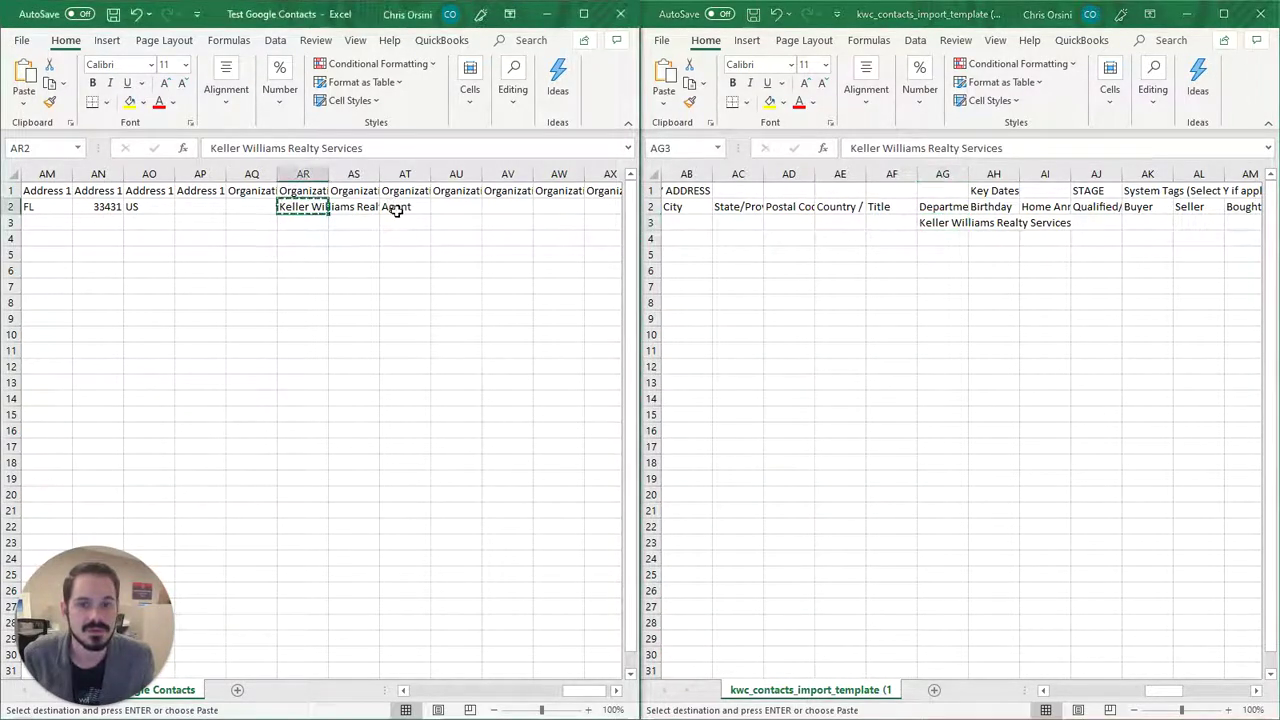
key(ctrl+c)
click(880, 223)
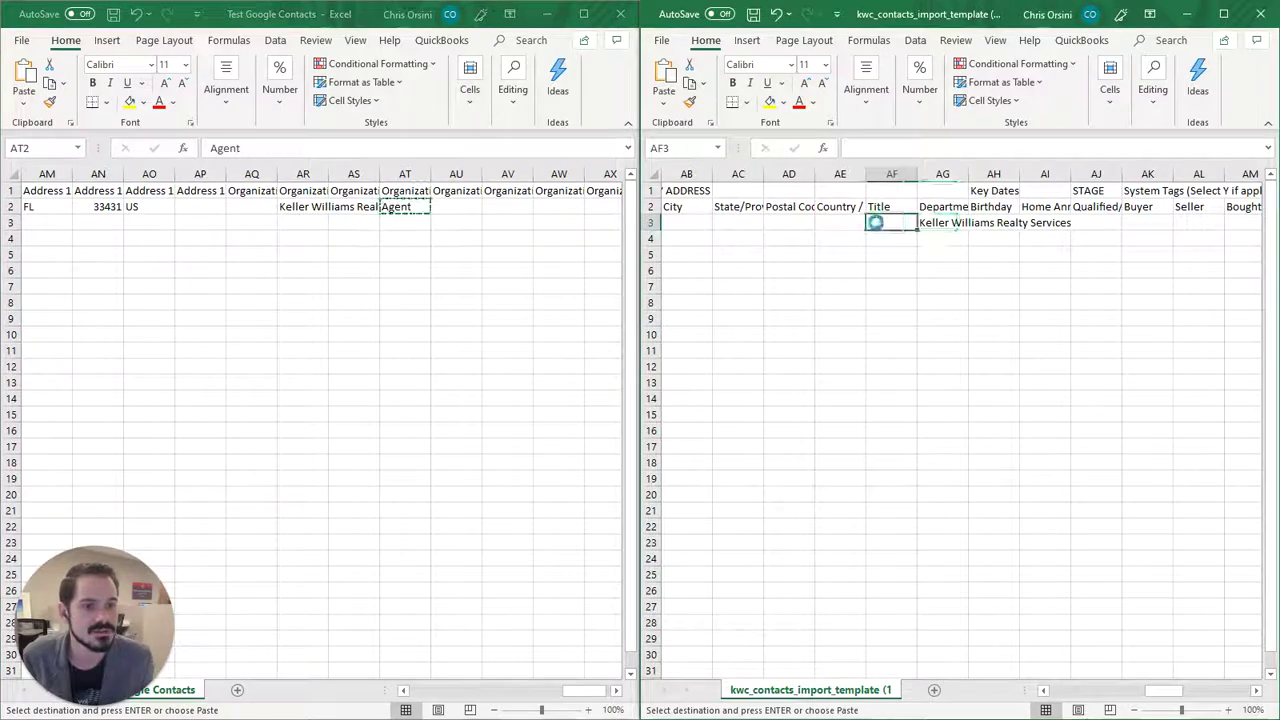
key(ctrl+v)
Step: Copy the birthday from O2 of the Google contacts into the template's Birthday cell AH3, finding the column by searching the template for "birthday"
drag(1145, 690, 1228, 692)
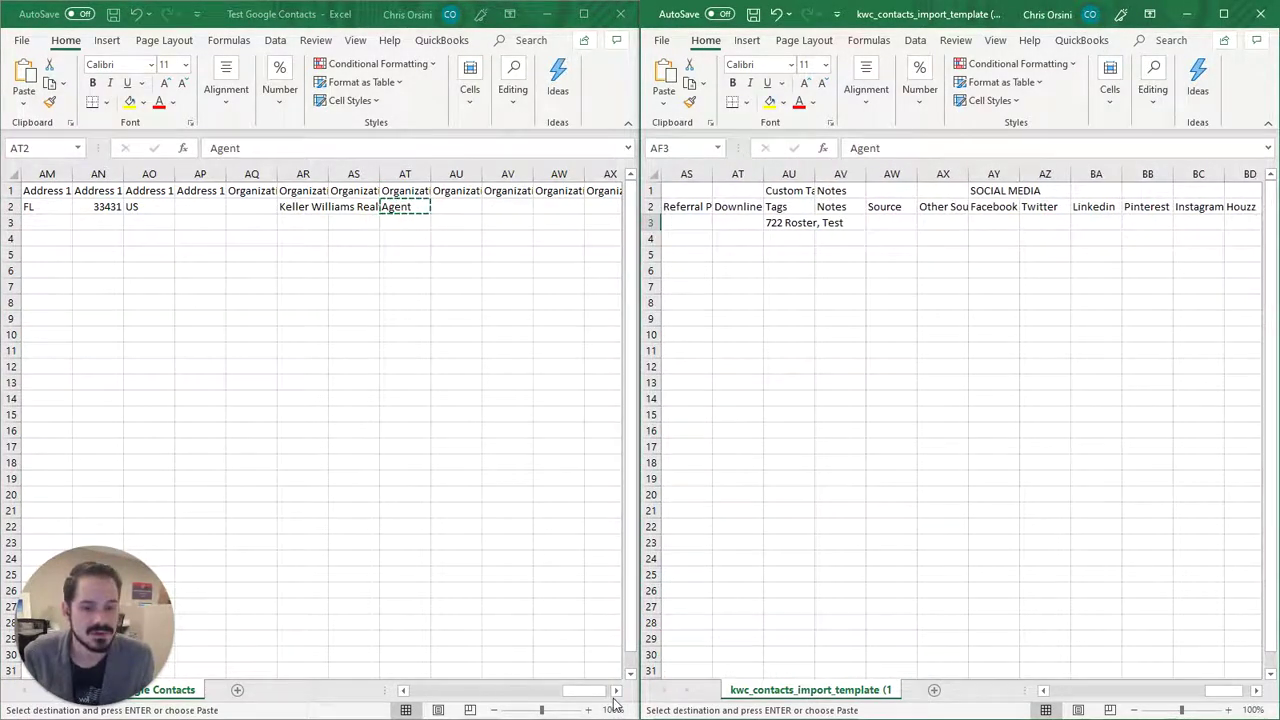
drag(595, 692, 478, 702)
click(251, 206)
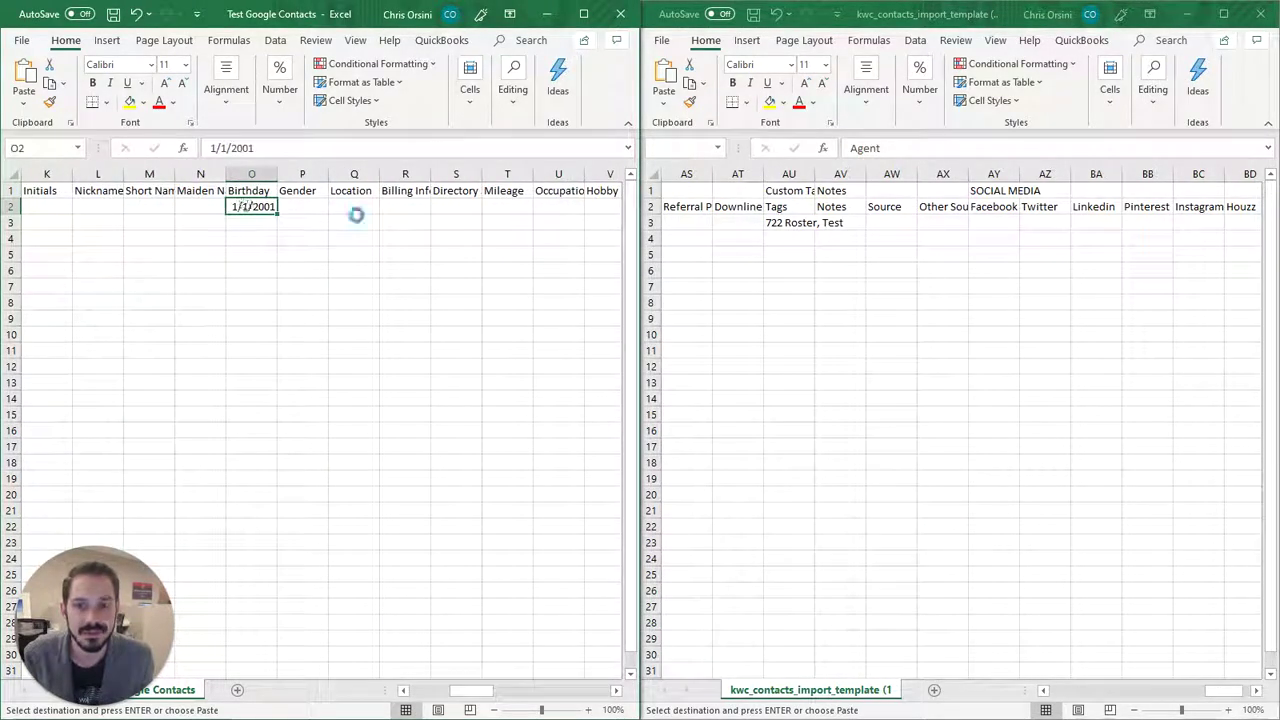
drag(1208, 692, 1160, 705)
click(990, 315)
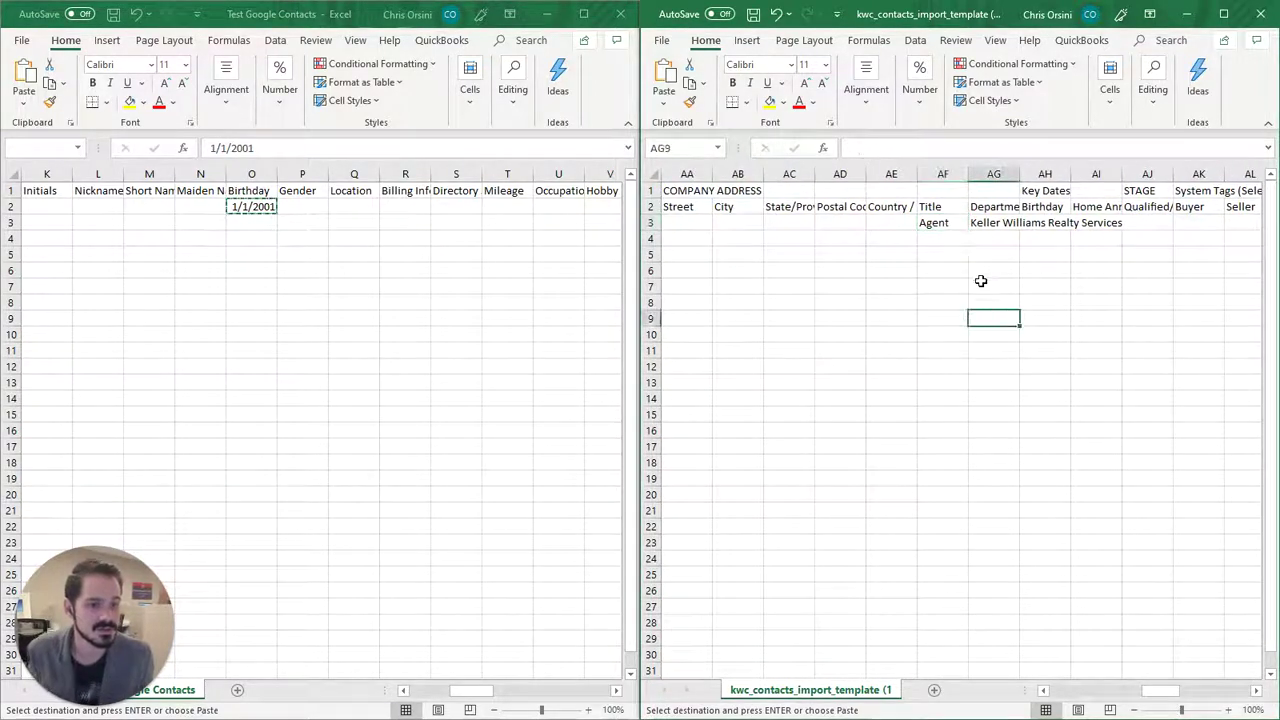
key(ctrl+f)
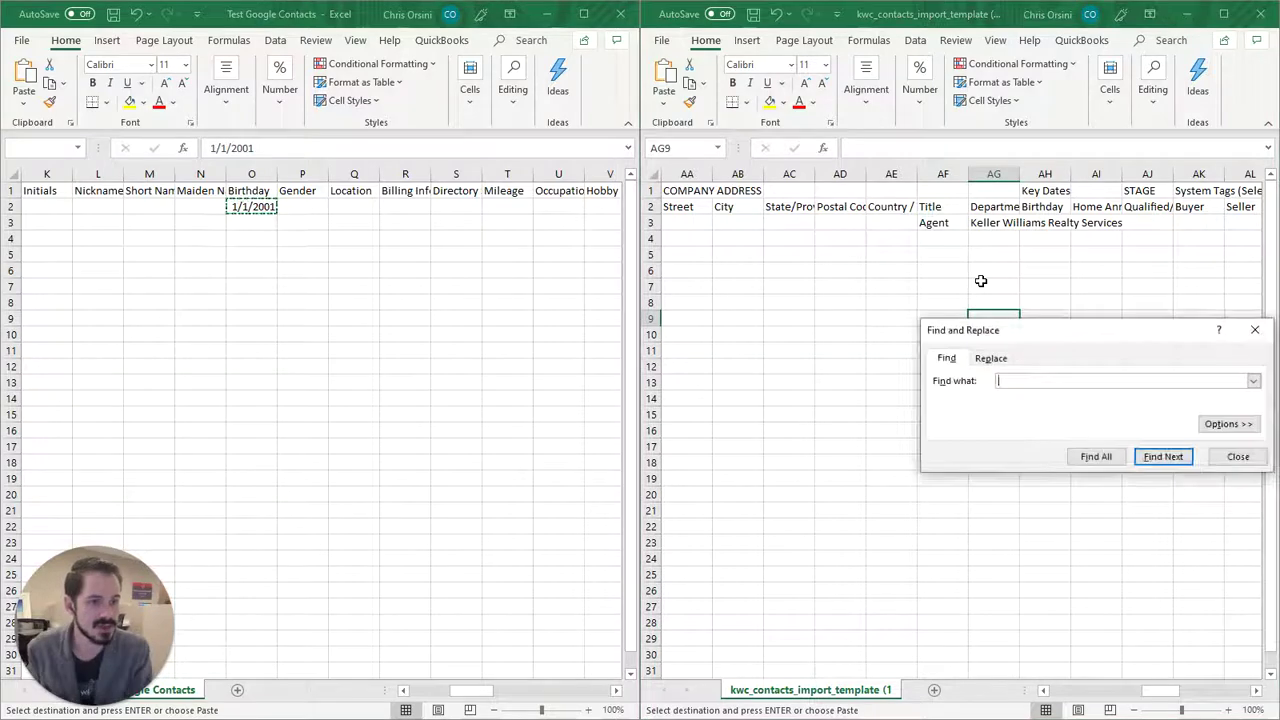
text(birthda)
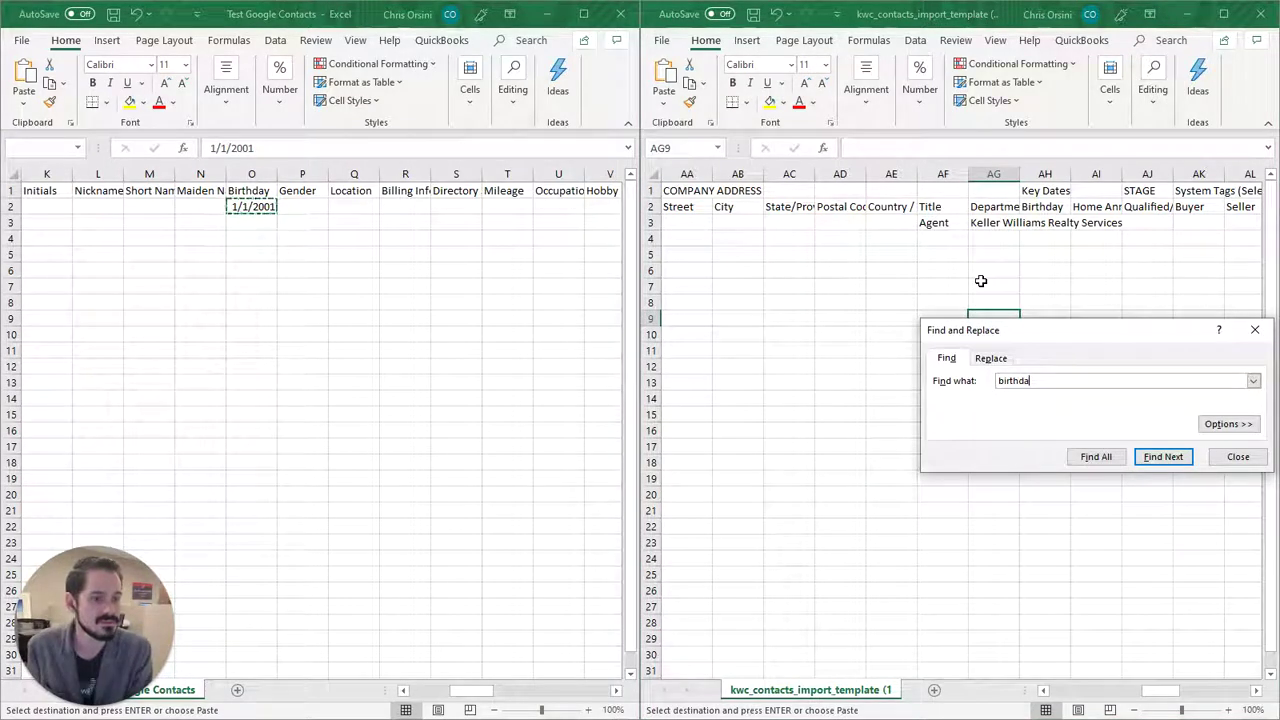
text(y)
key(Return)
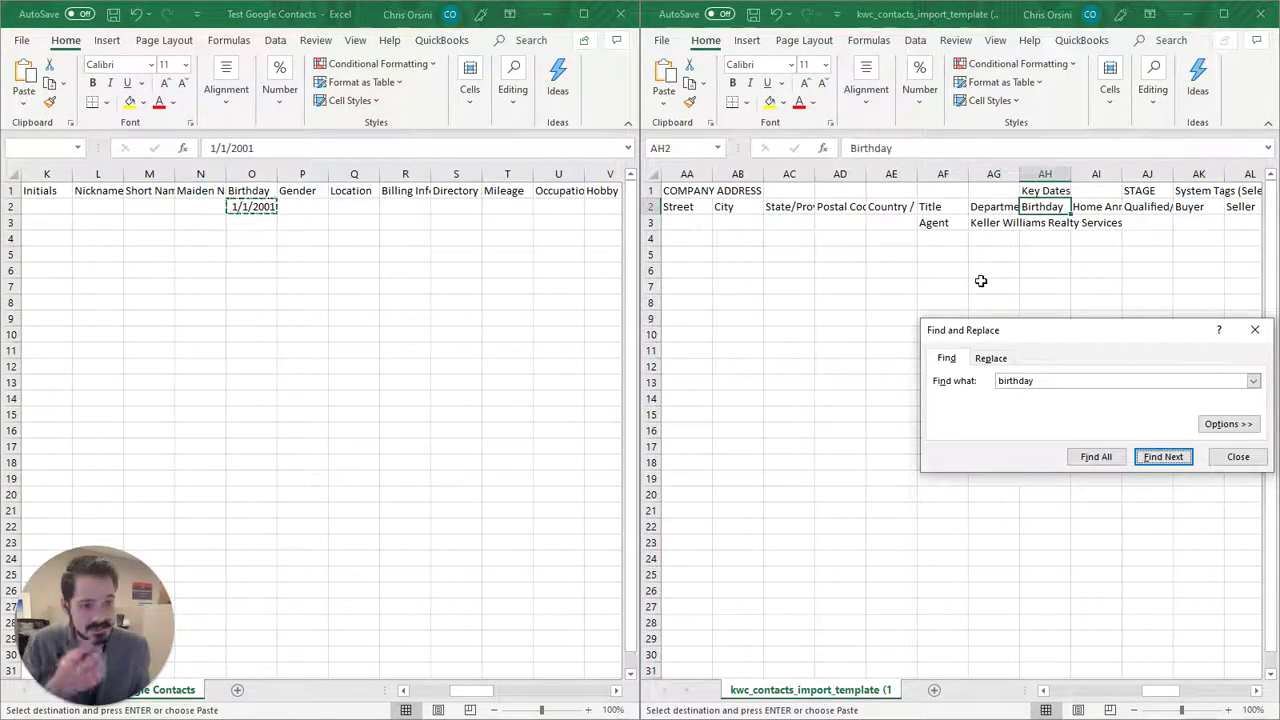
click(1053, 238)
click(1041, 218)
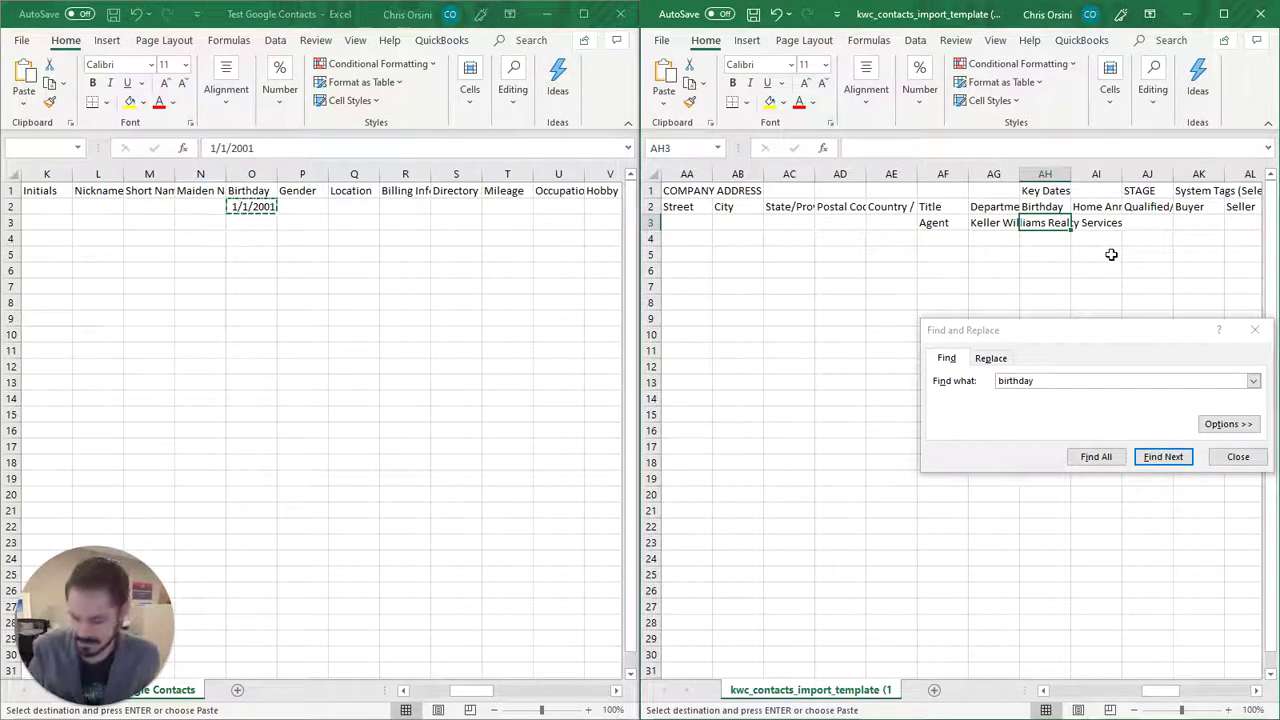
key(ctrl+v)
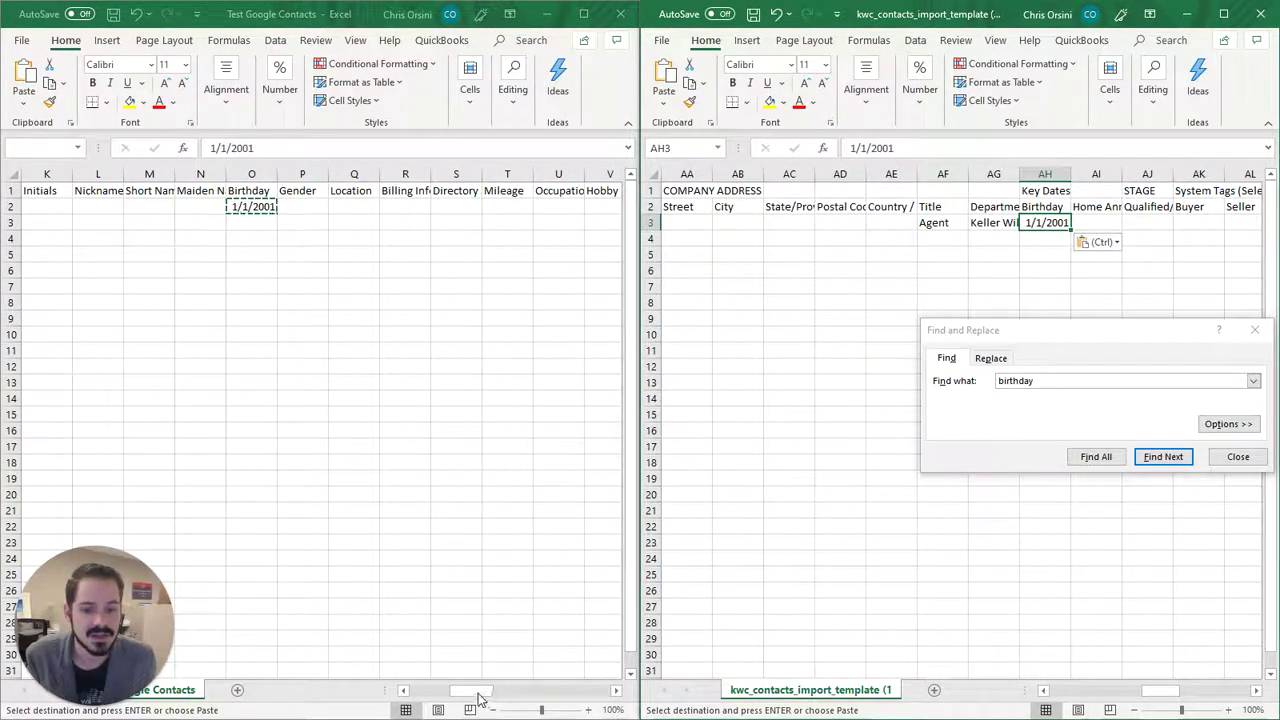
Step: Copy the note "This is a test" from Z2 of the Google contacts into the template's Notes cell AV3 and end copy mode
drag(479, 691, 509, 691)
click(408, 207)
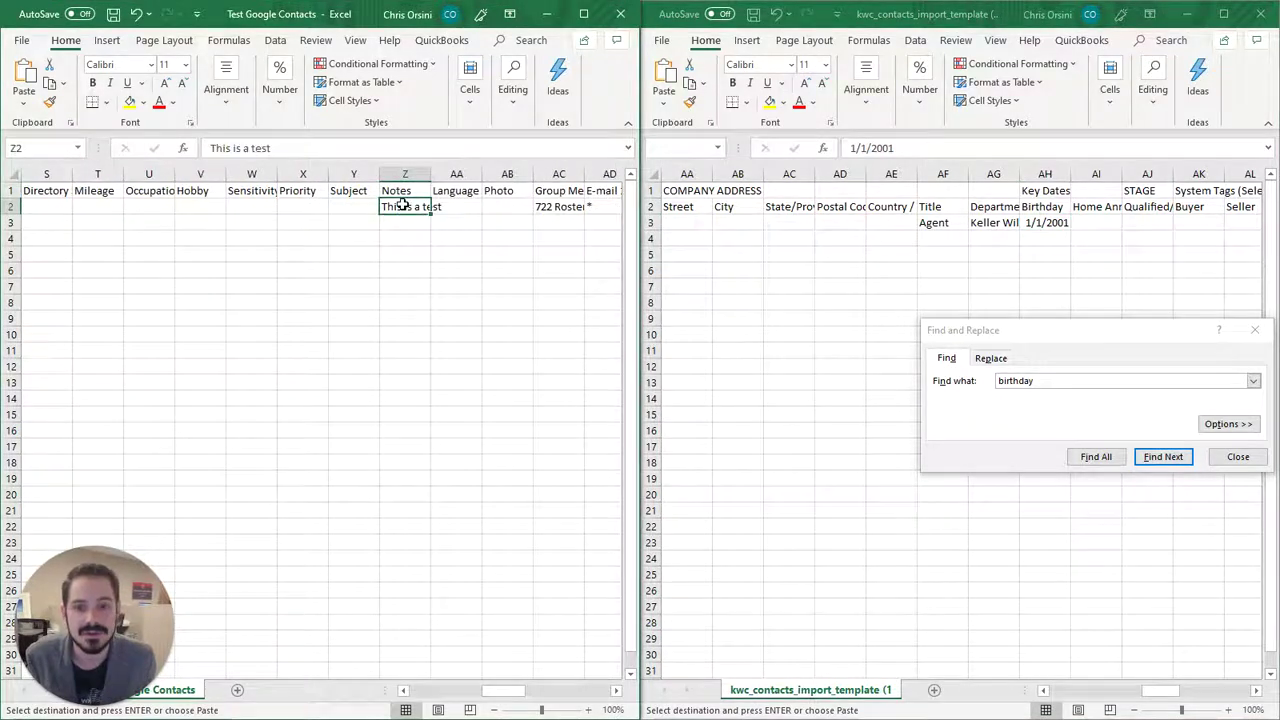
key(ctrl+c)
click(1236, 457)
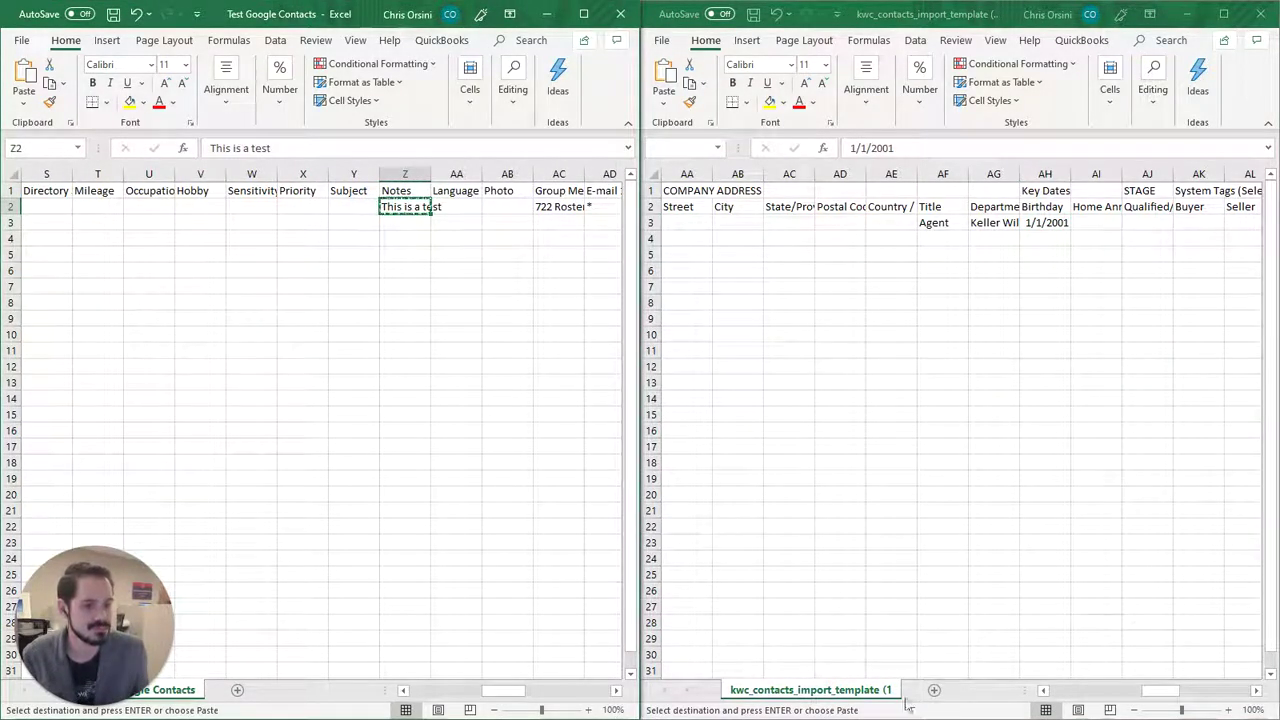
drag(1165, 692, 1225, 692)
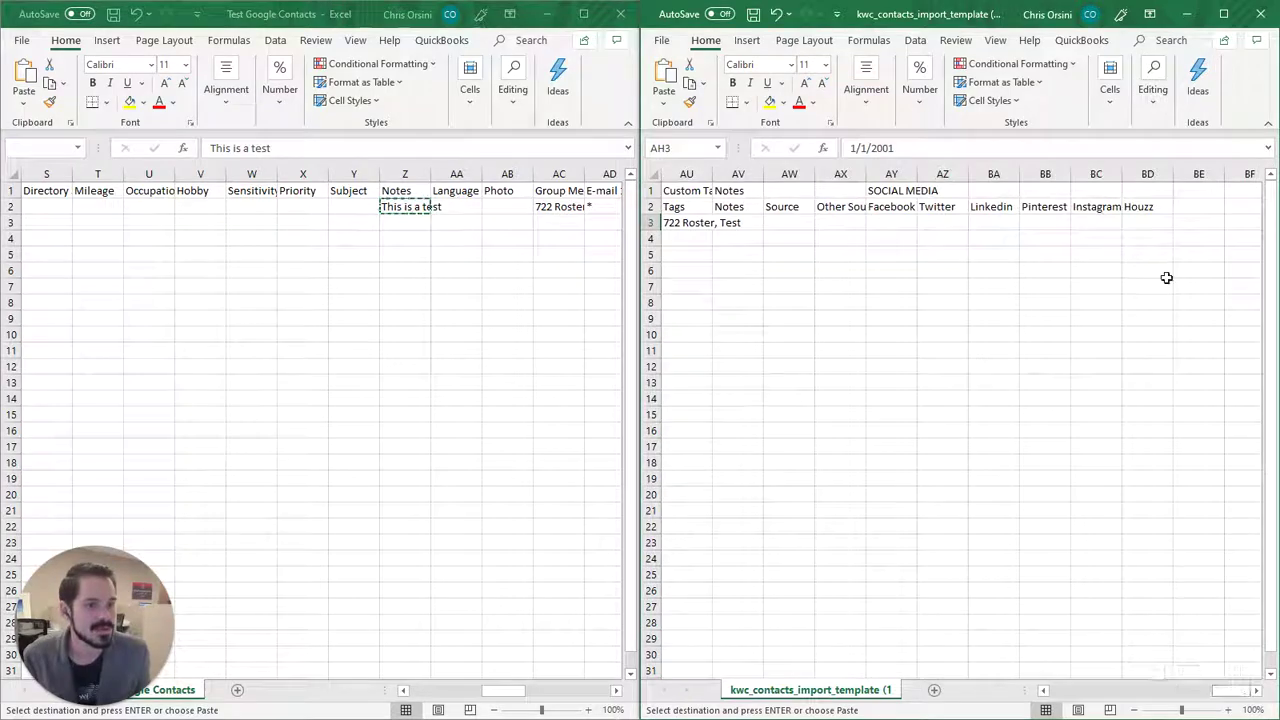
click(747, 224)
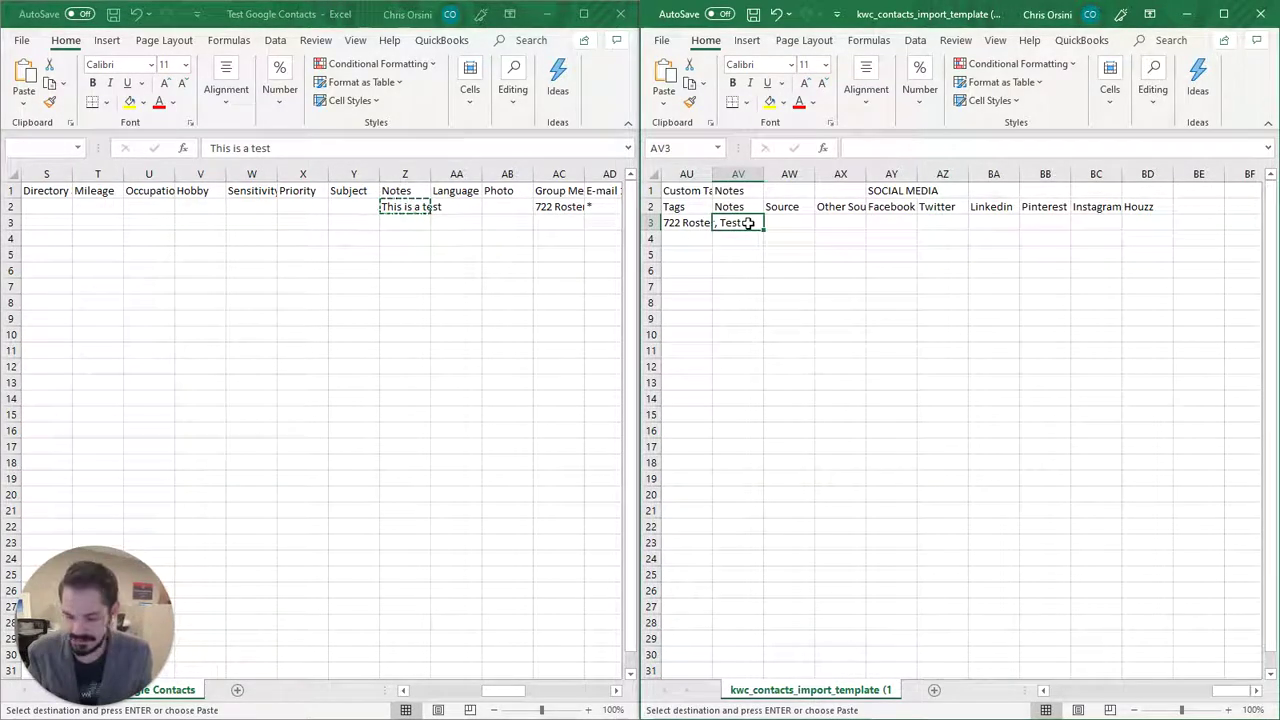
key(ctrl+v)
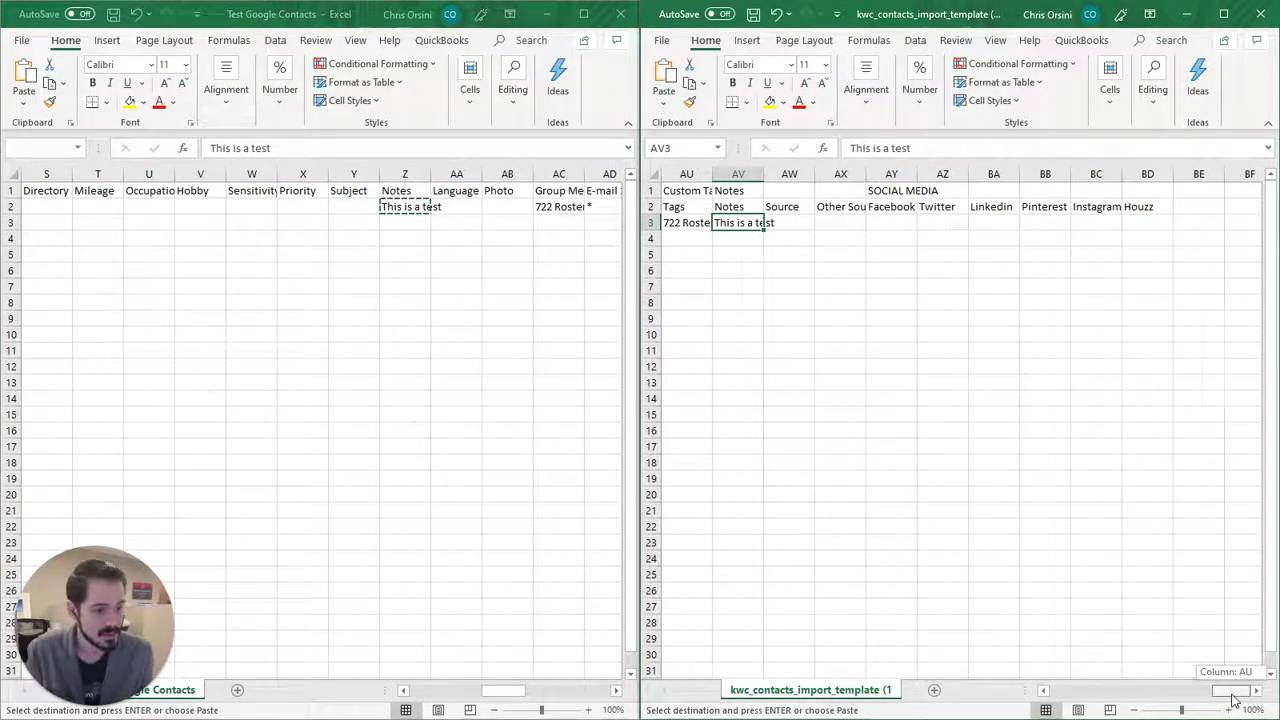
drag(1233, 700, 1045, 694)
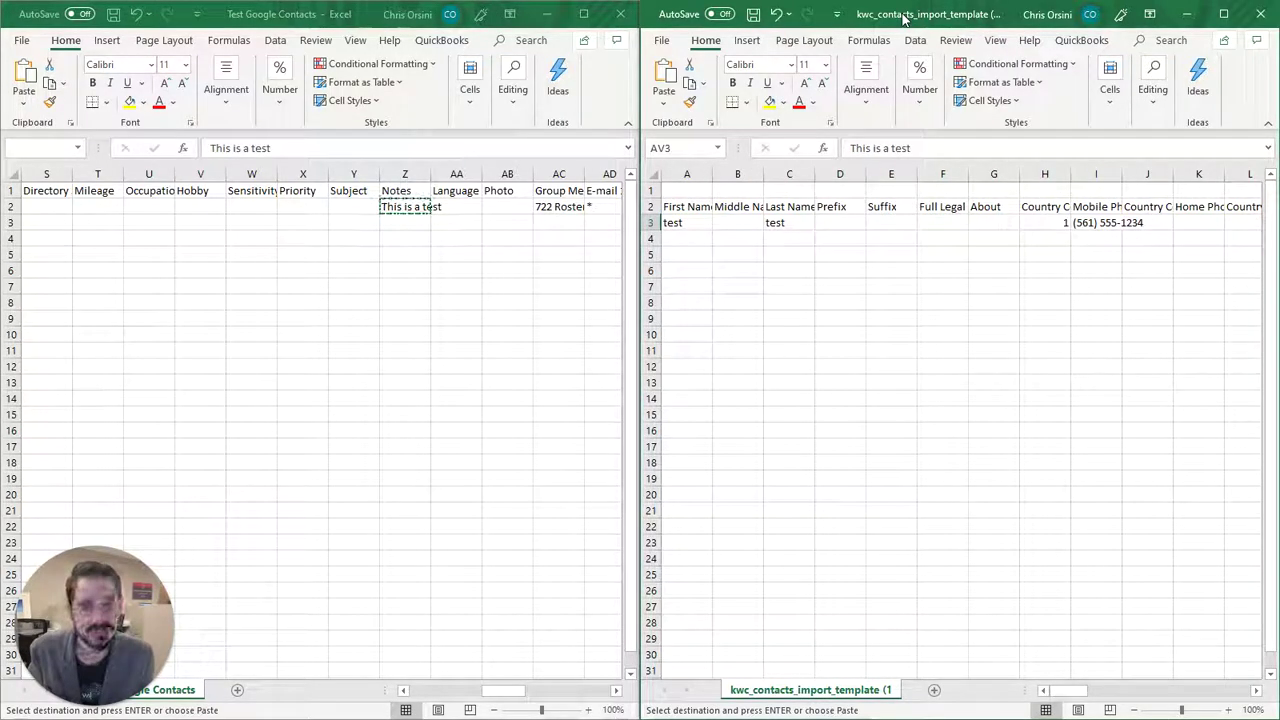
key(Escape)
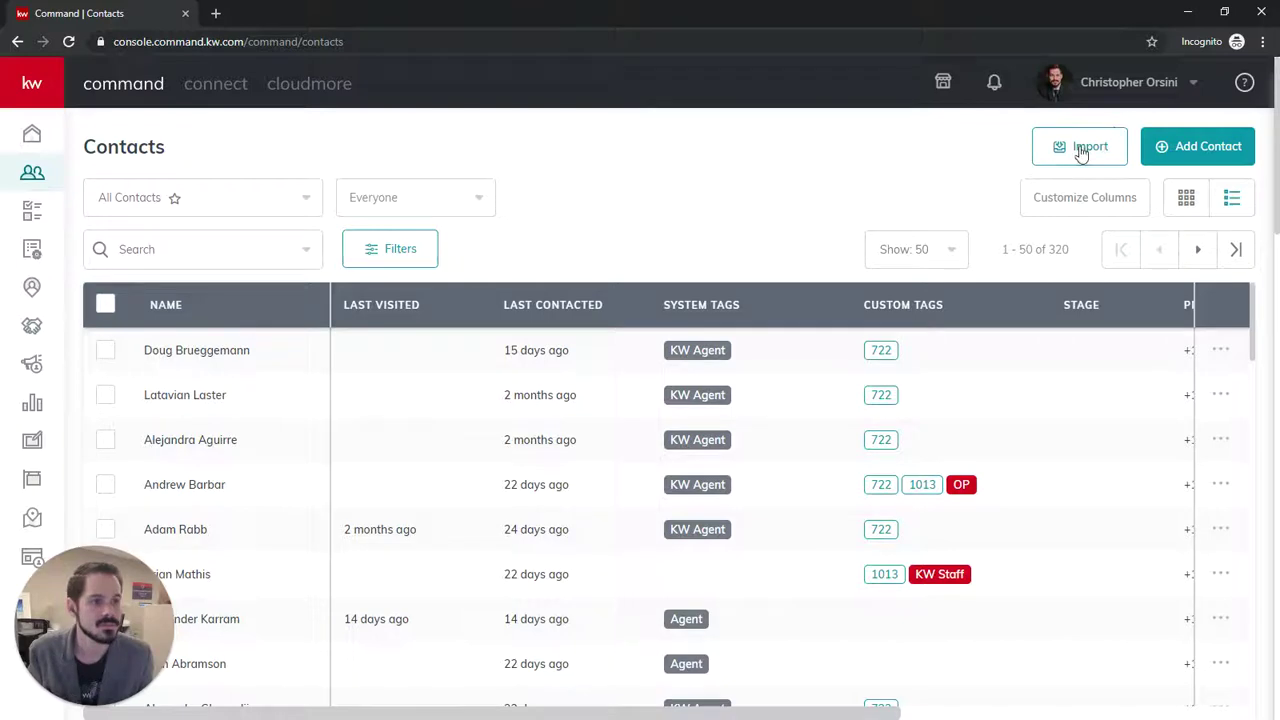
Step: Start a contact import in Command and choose the file kwc_contacts_import_template (1) from the Desktop's Command folder
click(1080, 150)
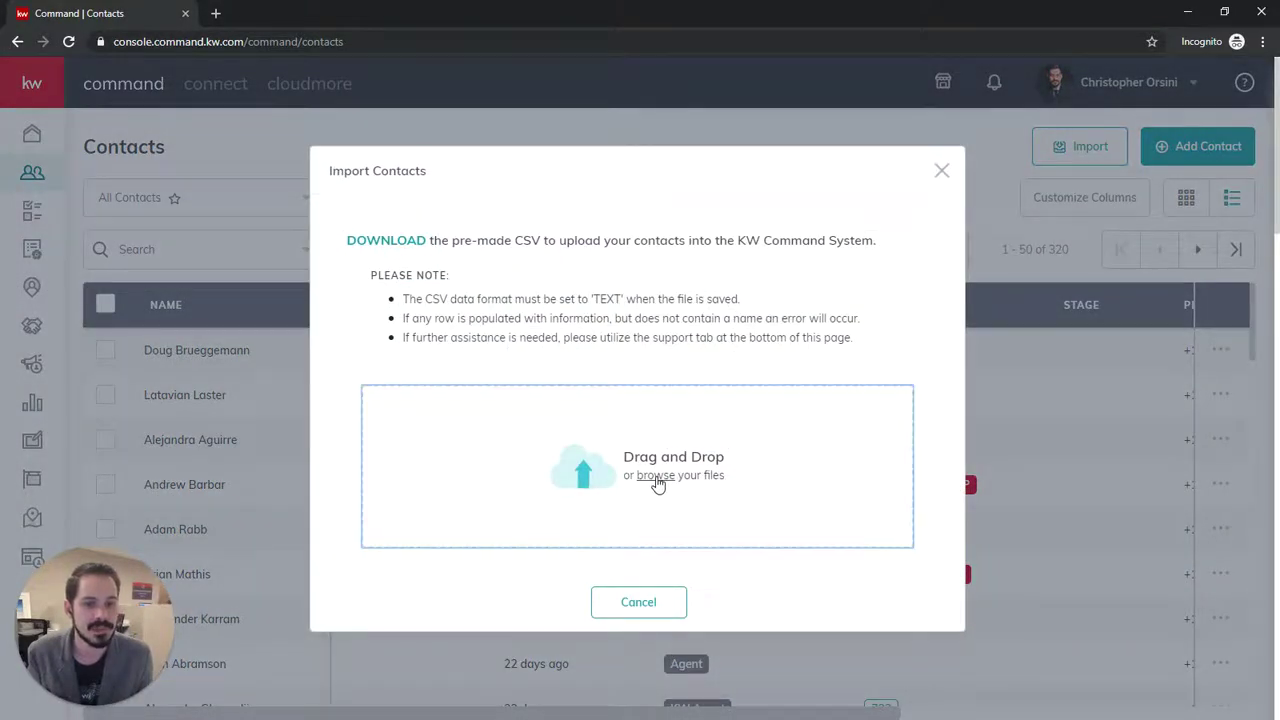
click(656, 477)
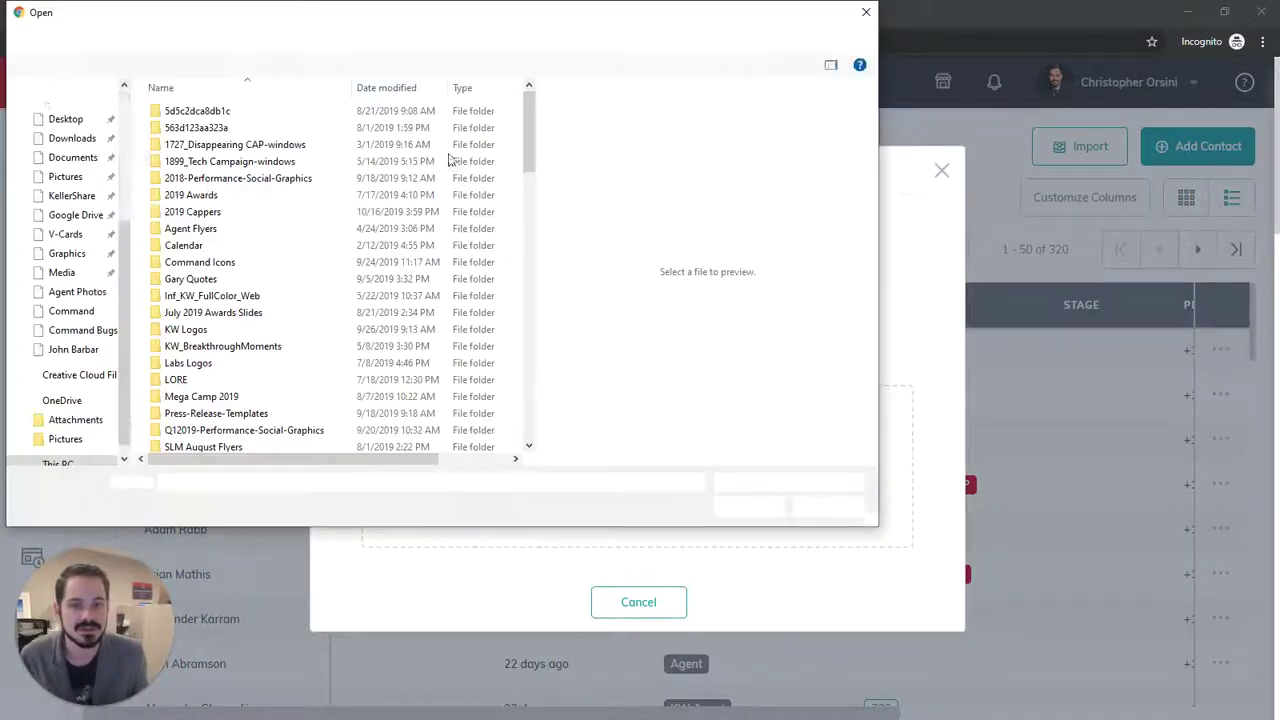
scroll(40, 165, up, 3)
click(72, 165)
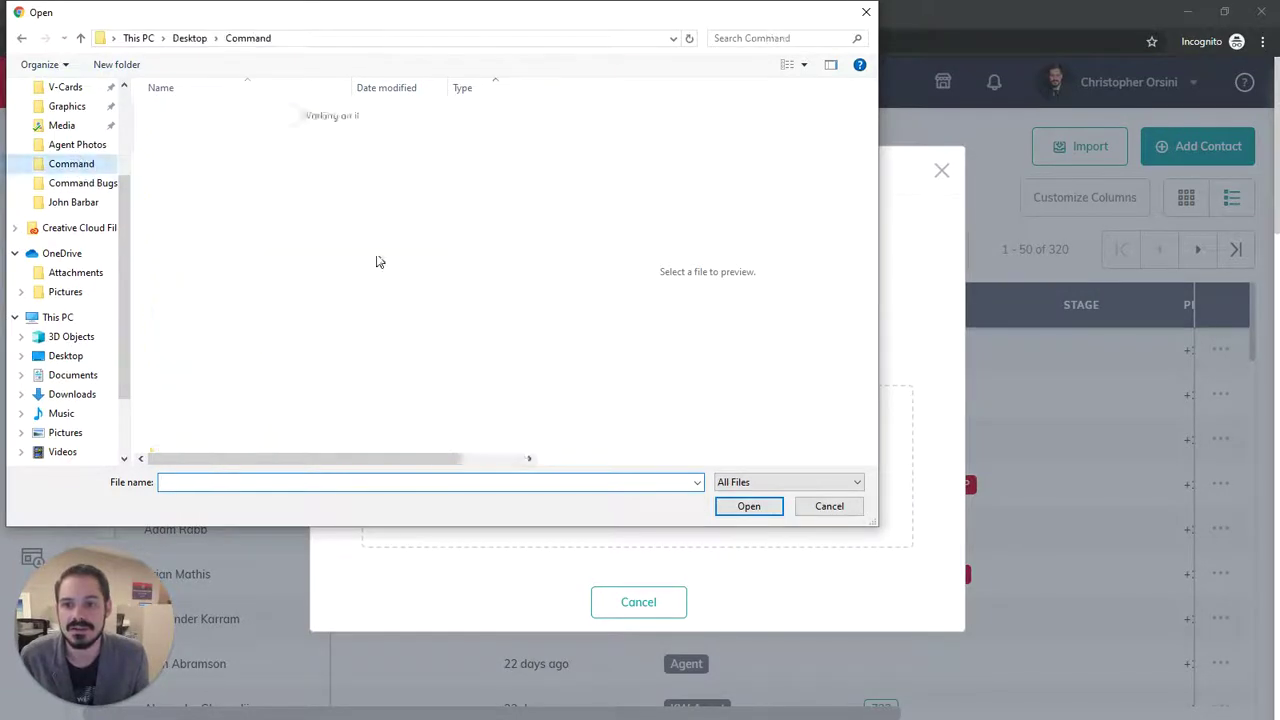
scroll(297, 291, down, 1)
scroll(300, 300, down, 9)
scroll(329, 320, up, 3)
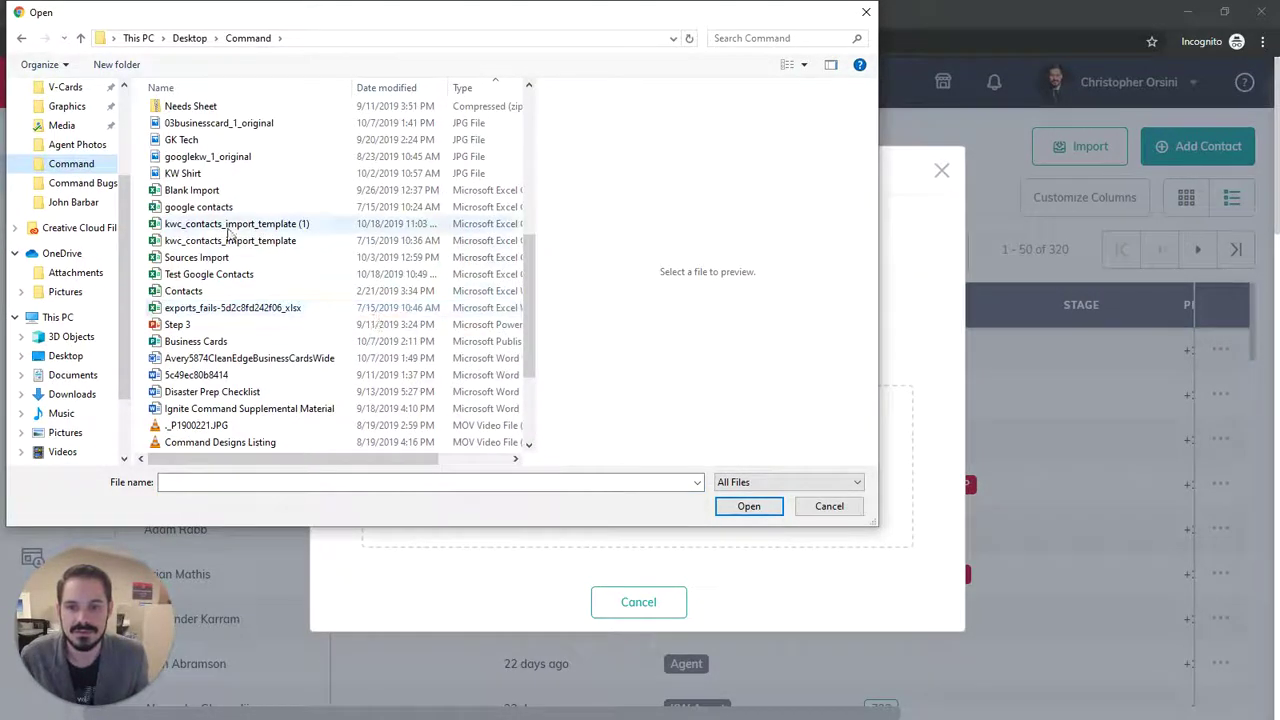
double_click(155, 226)
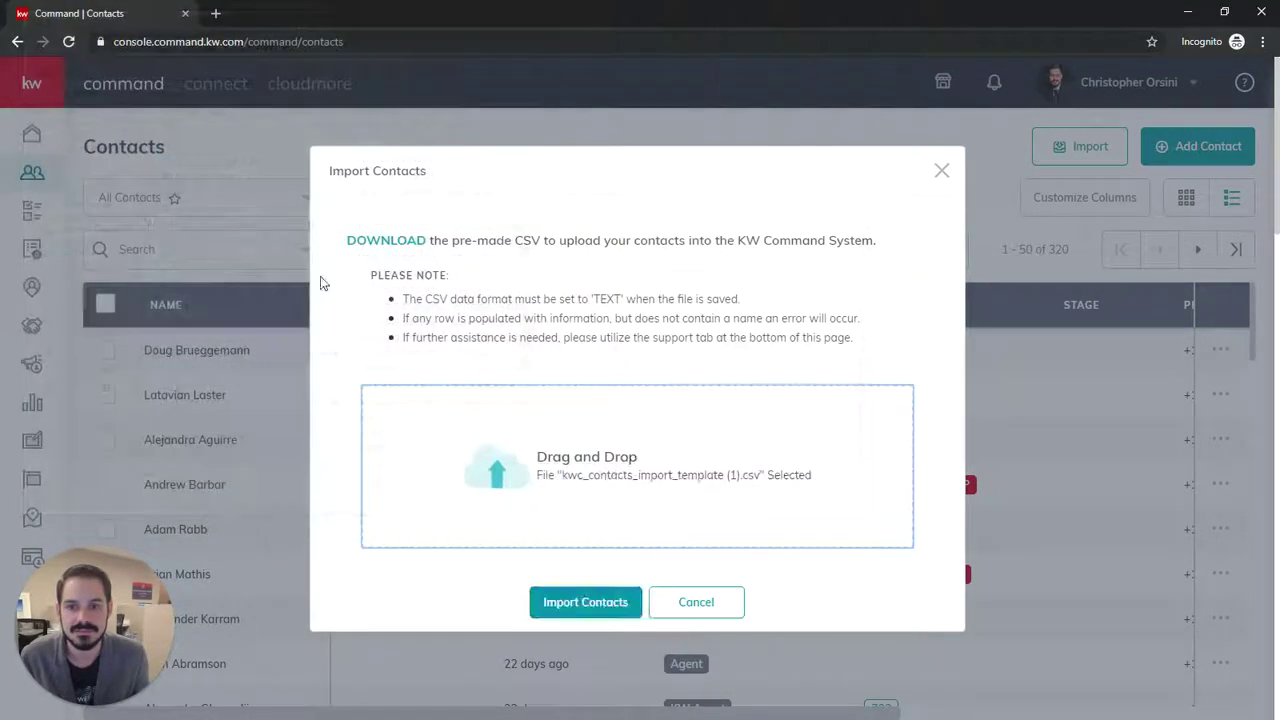
Step: Submit the selected file for import, finish the import dialog and reload the Contacts page
click(598, 604)
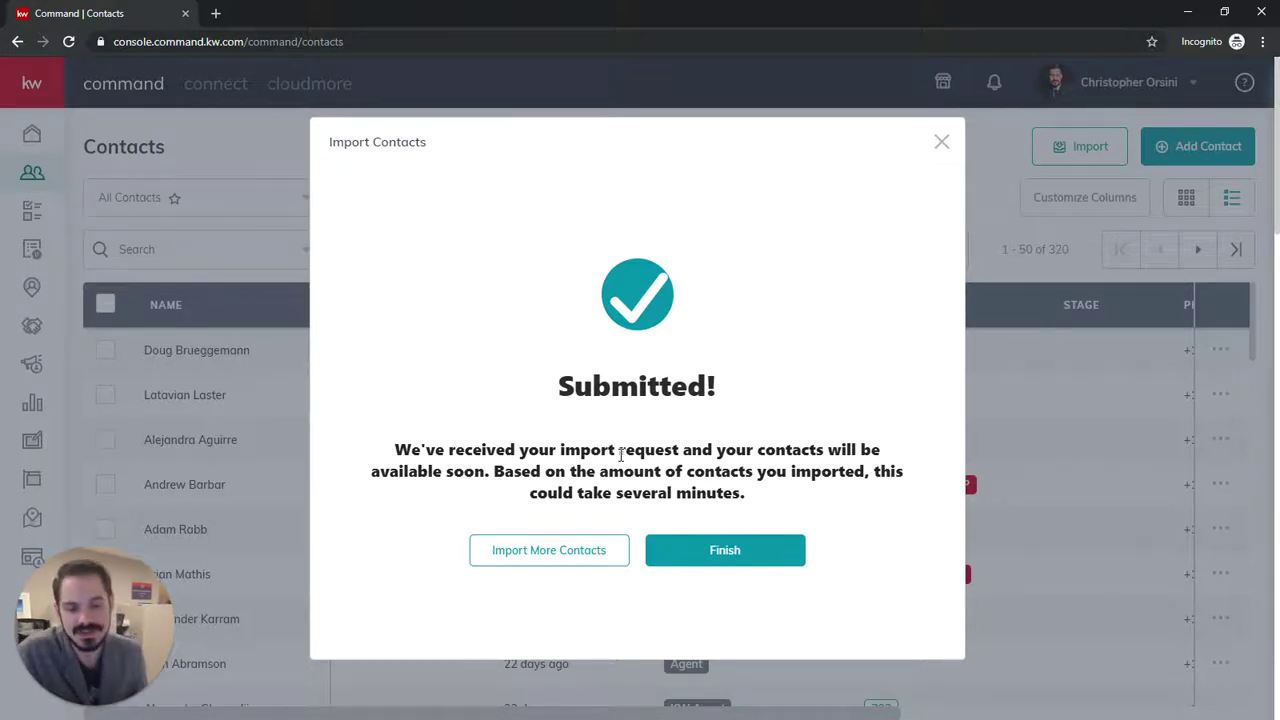
click(726, 551)
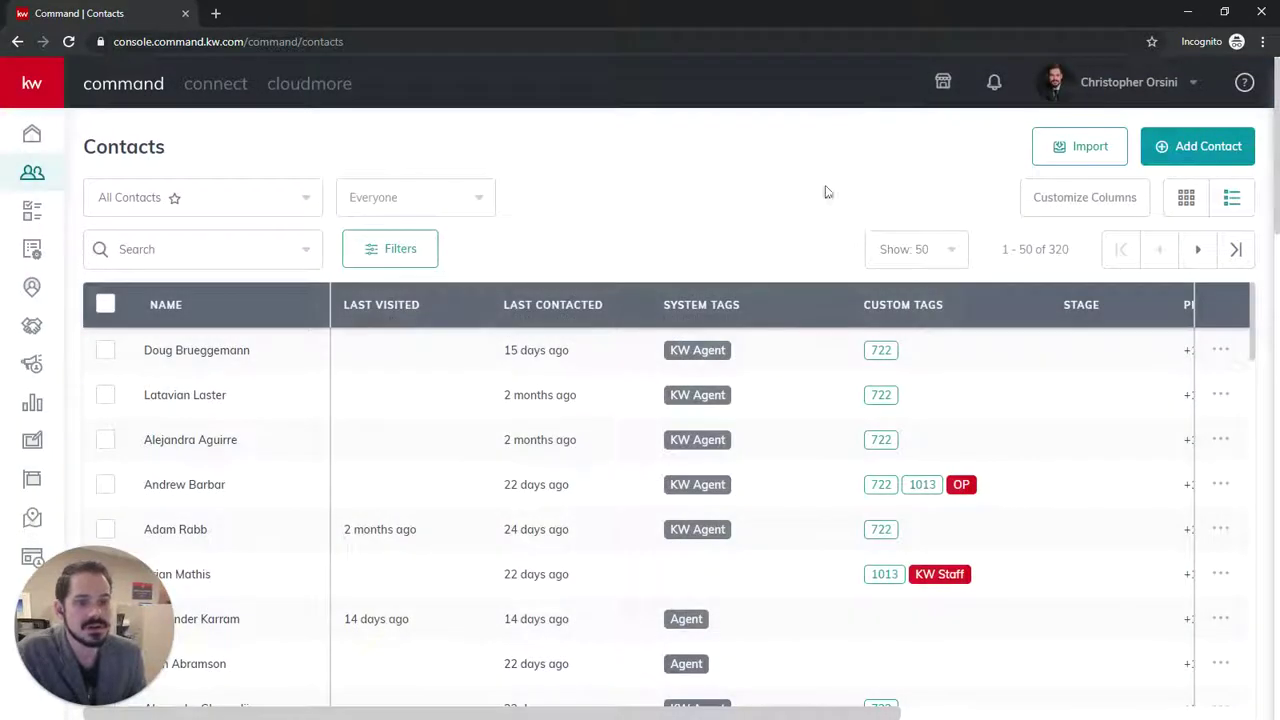
click(72, 42)
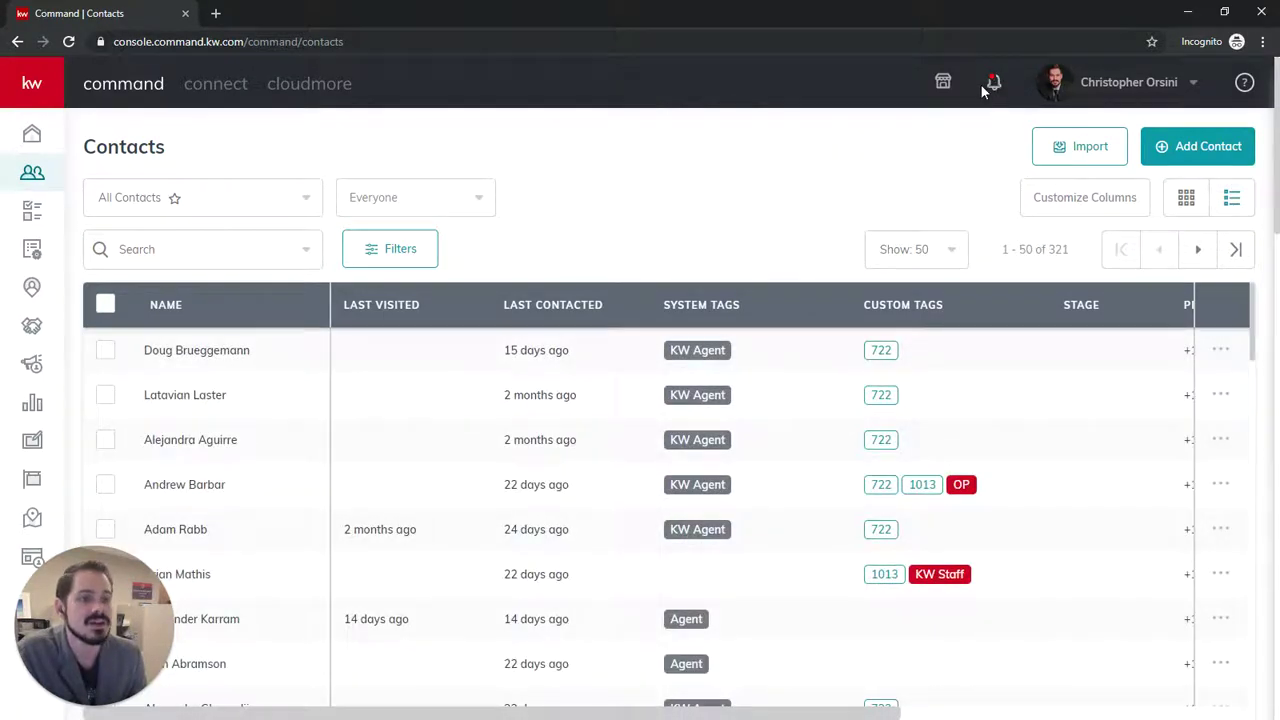
Step: Check the notifications for the import result and dismiss the import notification
click(993, 82)
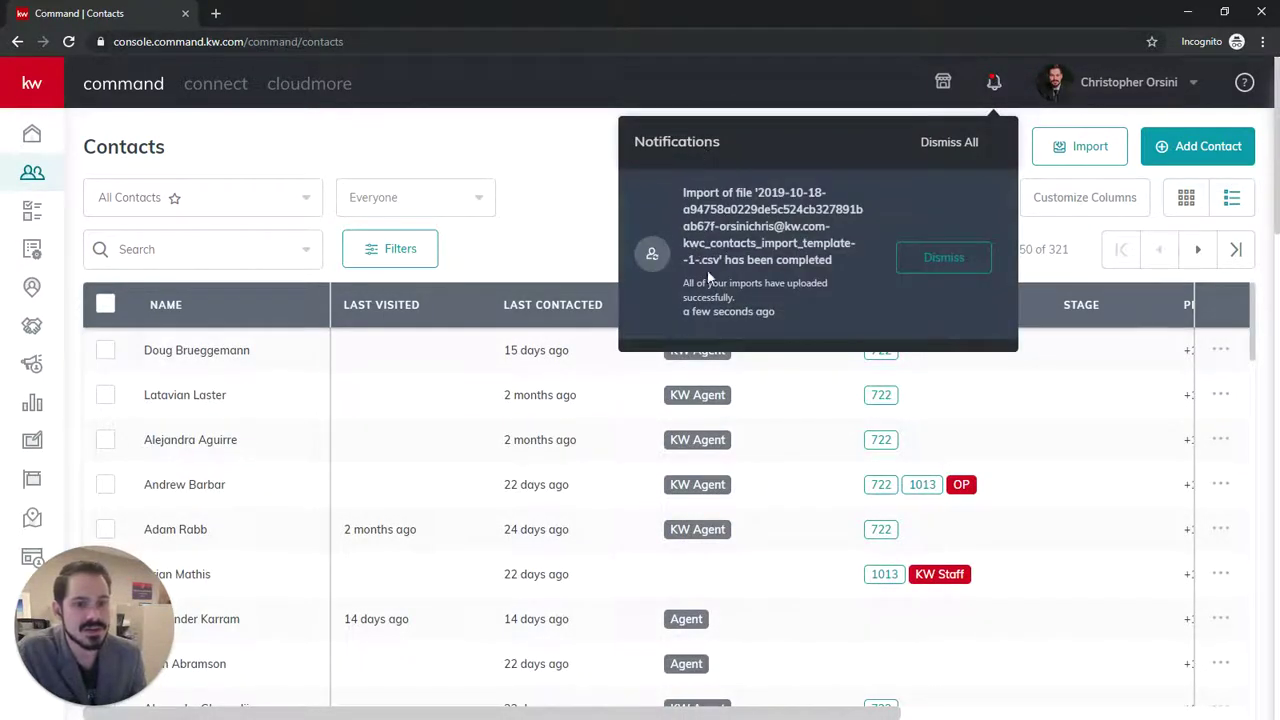
drag(686, 283, 828, 283)
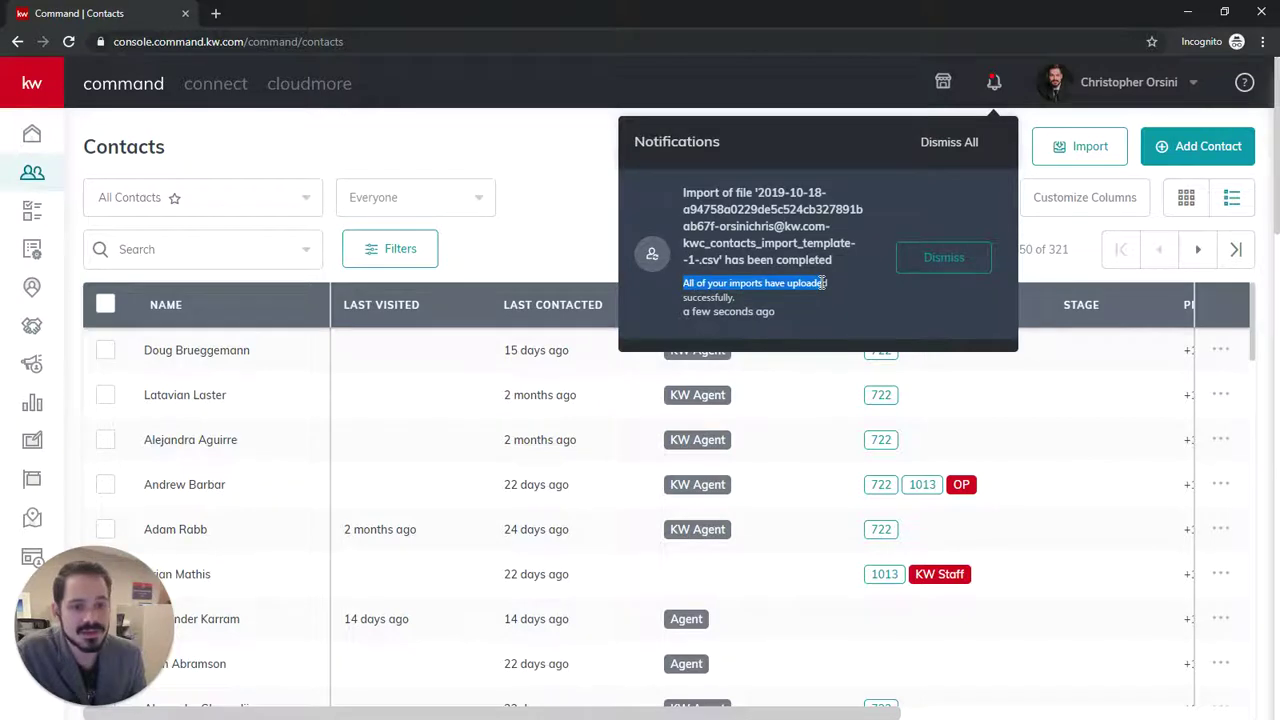
click(826, 283)
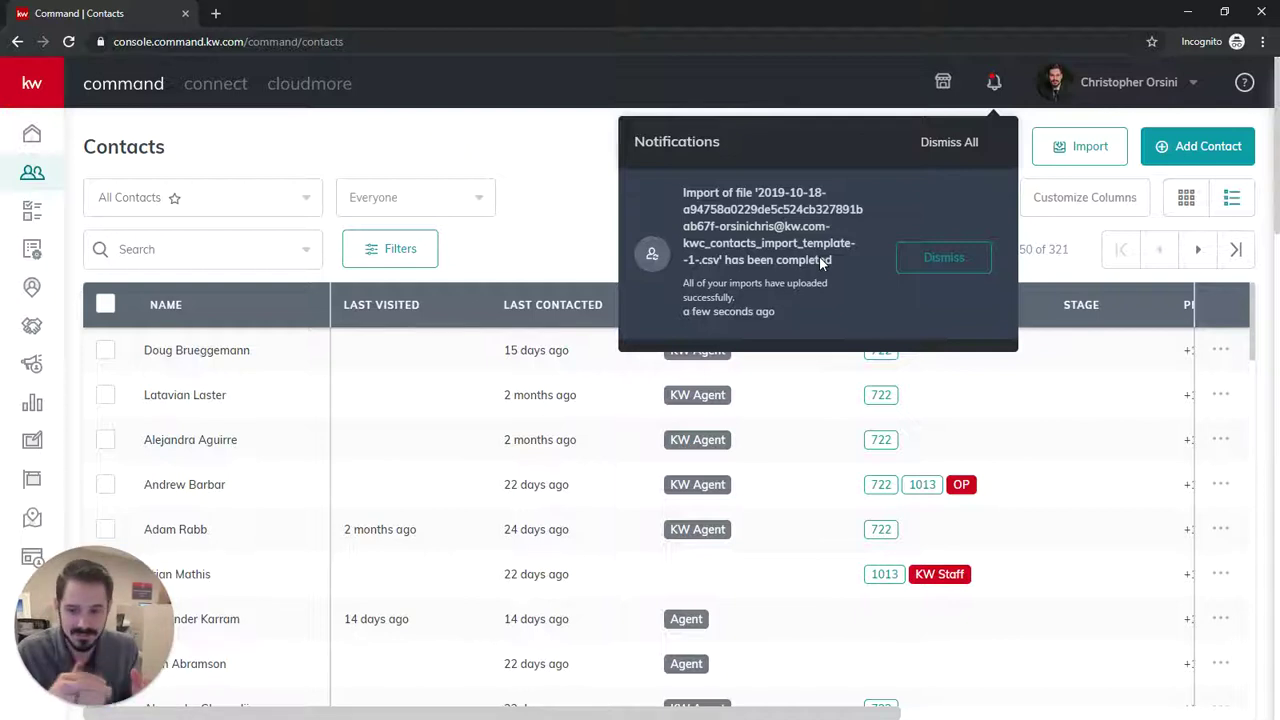
click(945, 262)
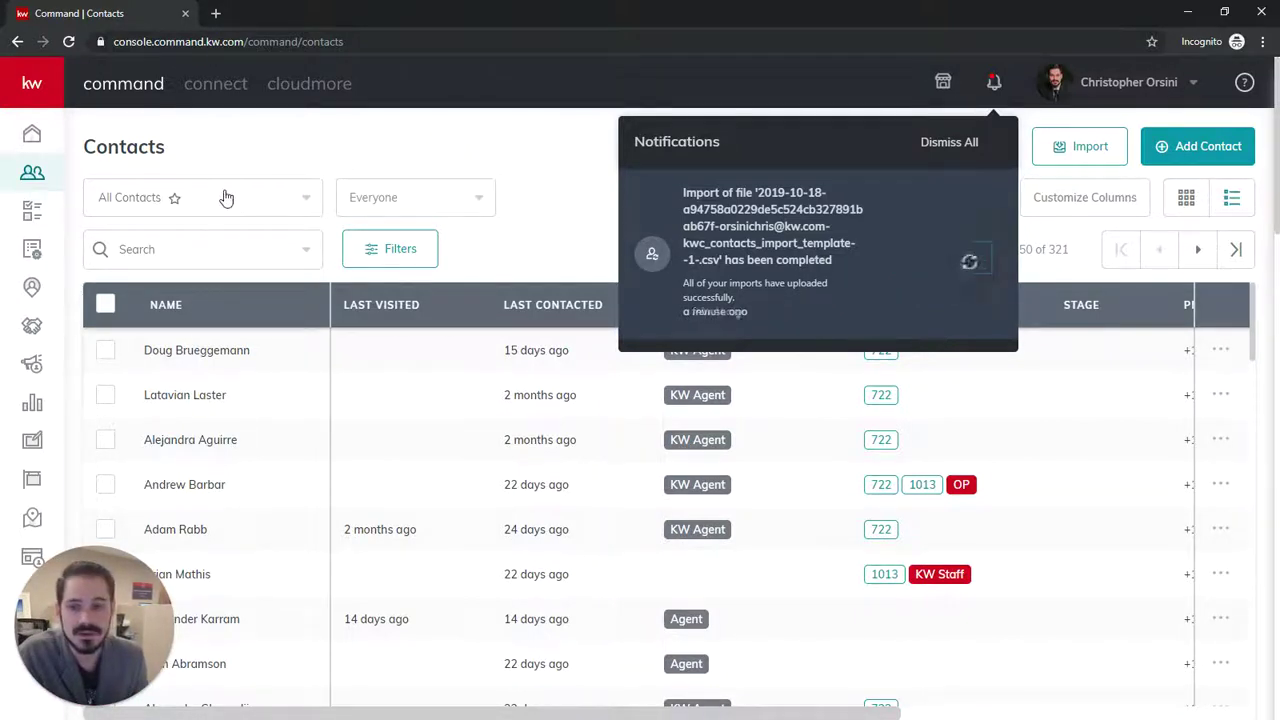
Step: Search the contacts for "test" and open the imported test contact's record
click(200, 251)
text(test)
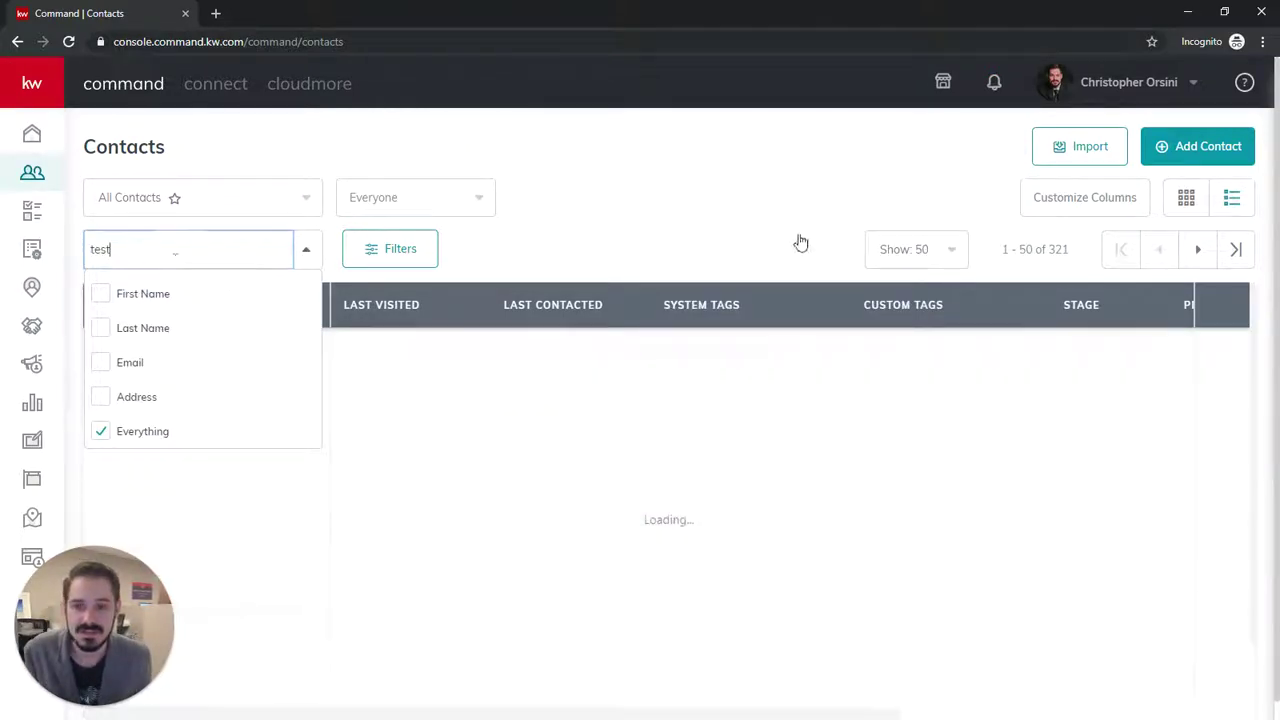
click(176, 356)
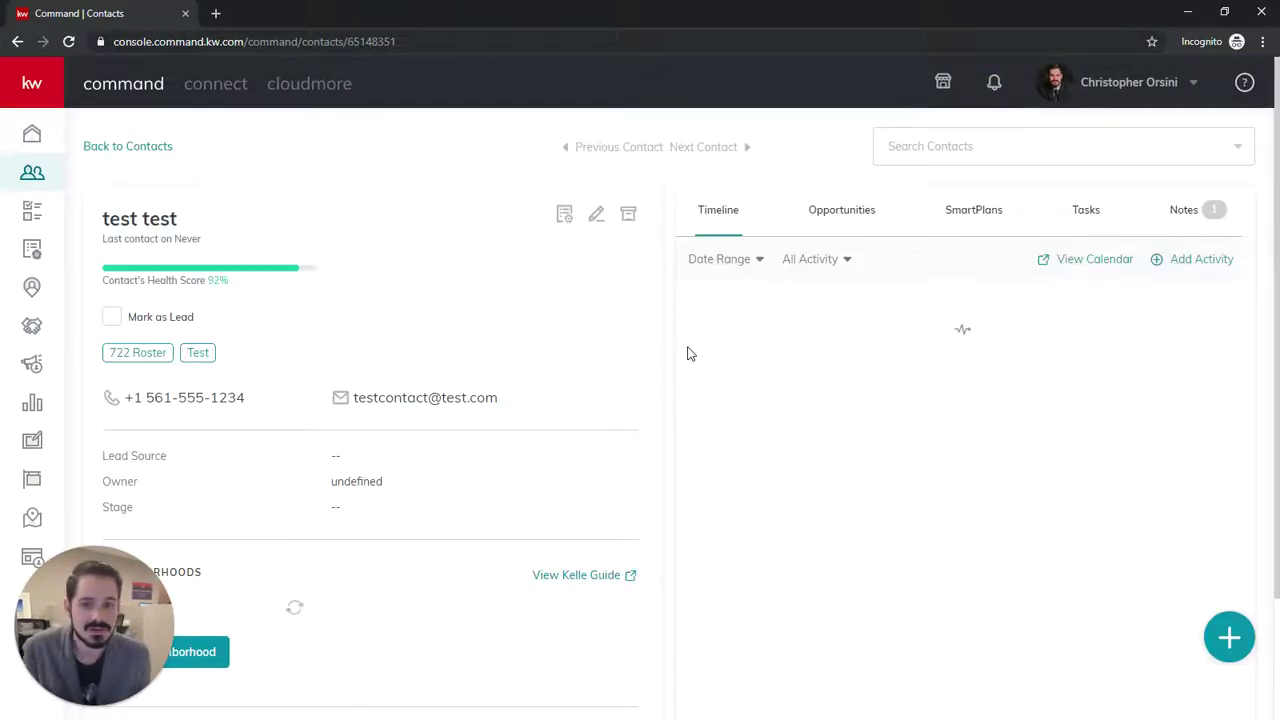
Step: Examine the imported contact's tags, phone, email, neighborhood, home address, birthday and title in its record
scroll(334, 300, down, 2)
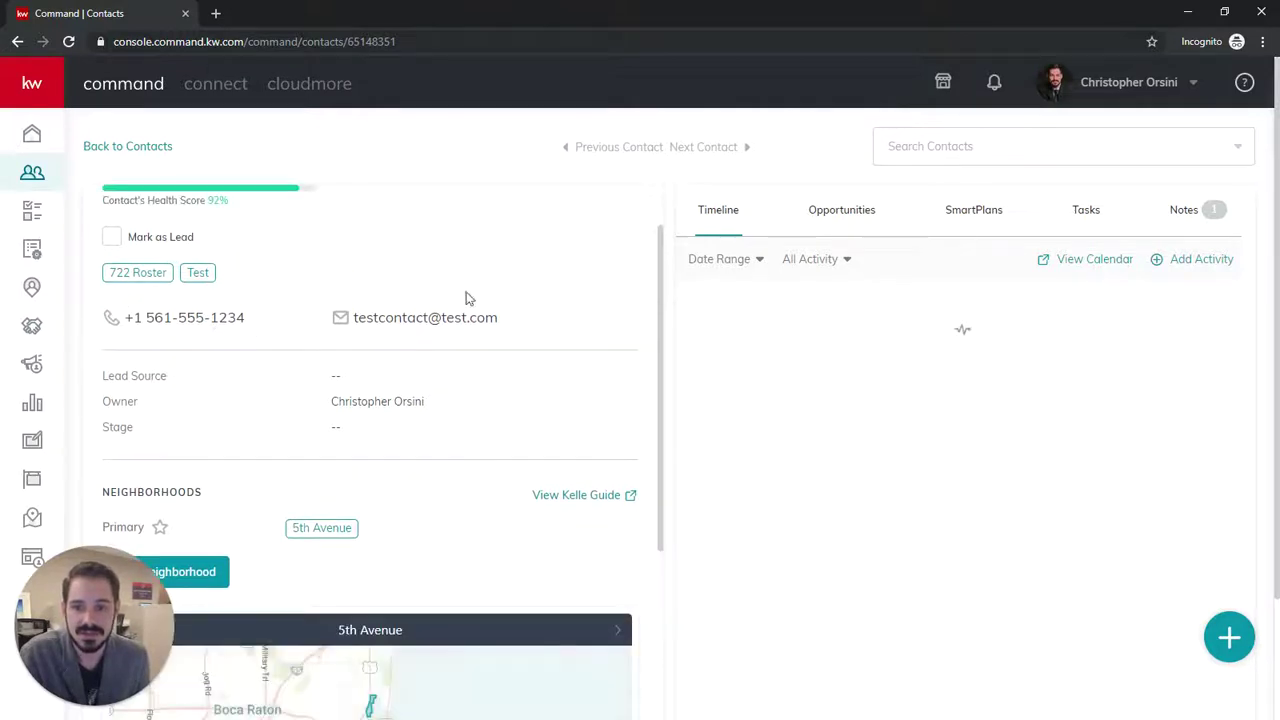
scroll(526, 309, down, 2)
scroll(520, 313, up, 2)
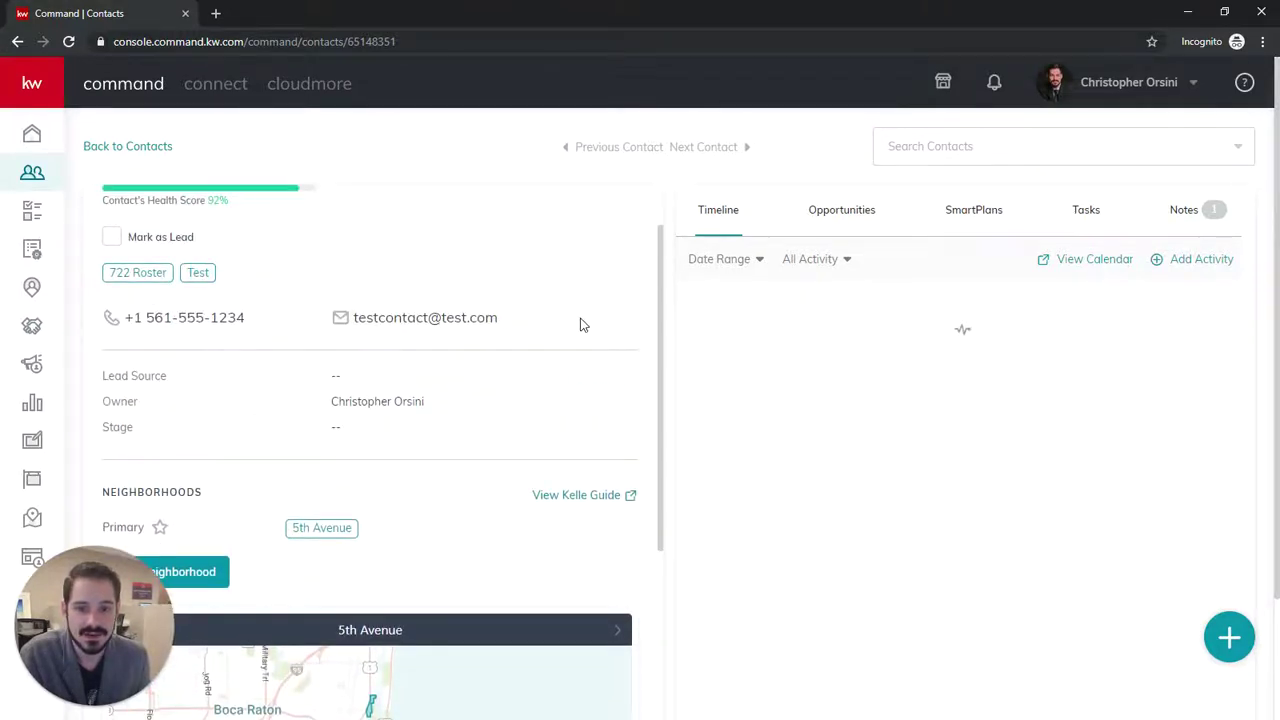
scroll(580, 322, down, 2)
scroll(517, 311, down, 2)
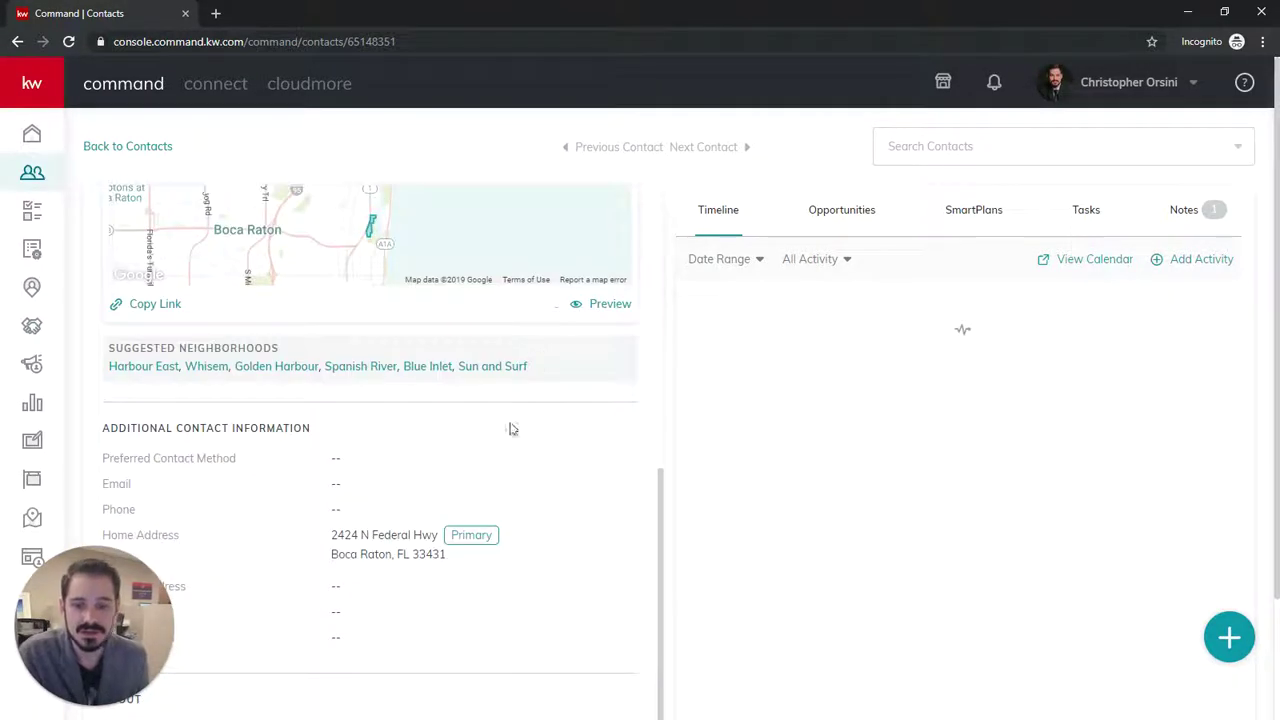
drag(331, 533, 443, 562)
click(486, 566)
scroll(486, 566, up, 3)
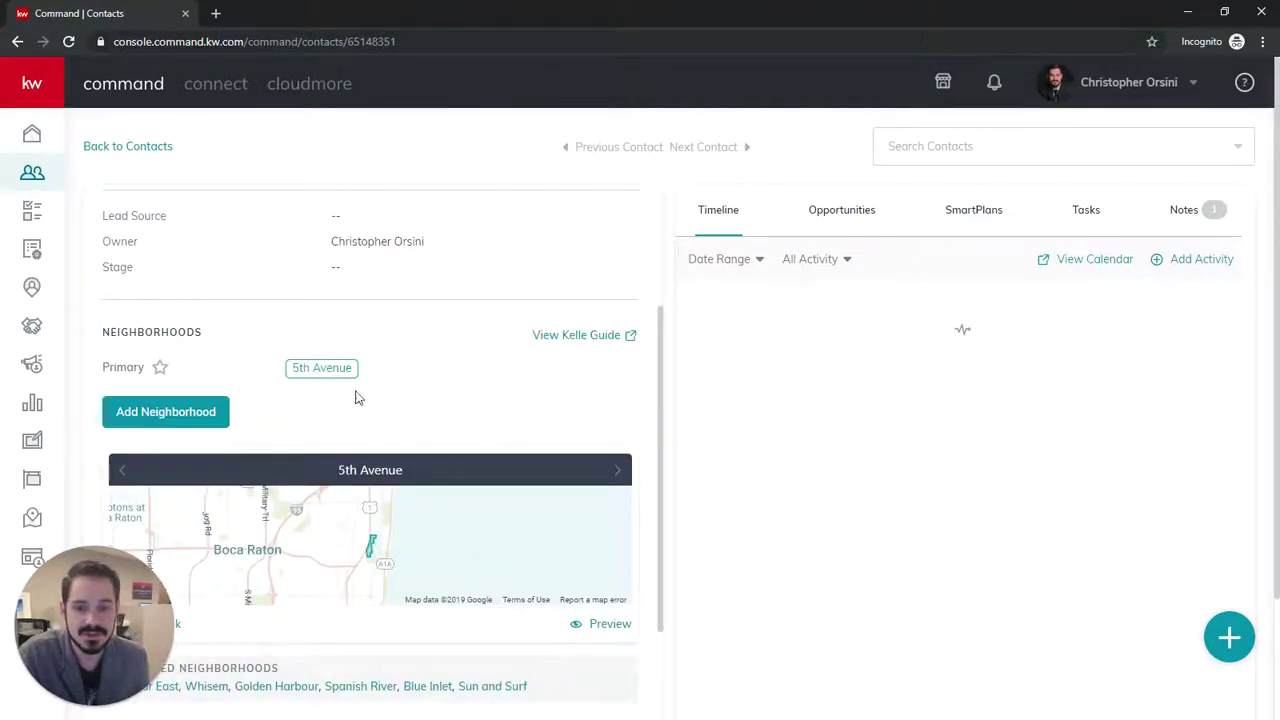
drag(288, 367, 416, 374)
click(429, 392)
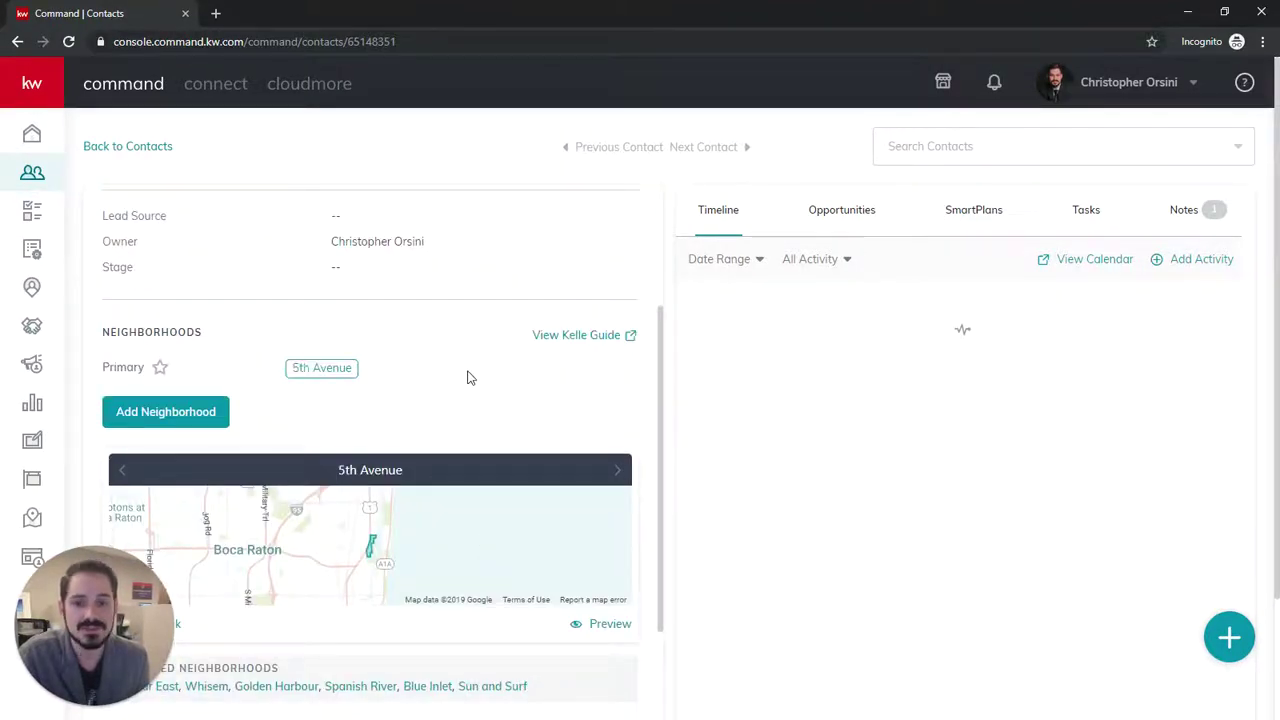
scroll(469, 375, down, 3)
scroll(700, 460, down, 1)
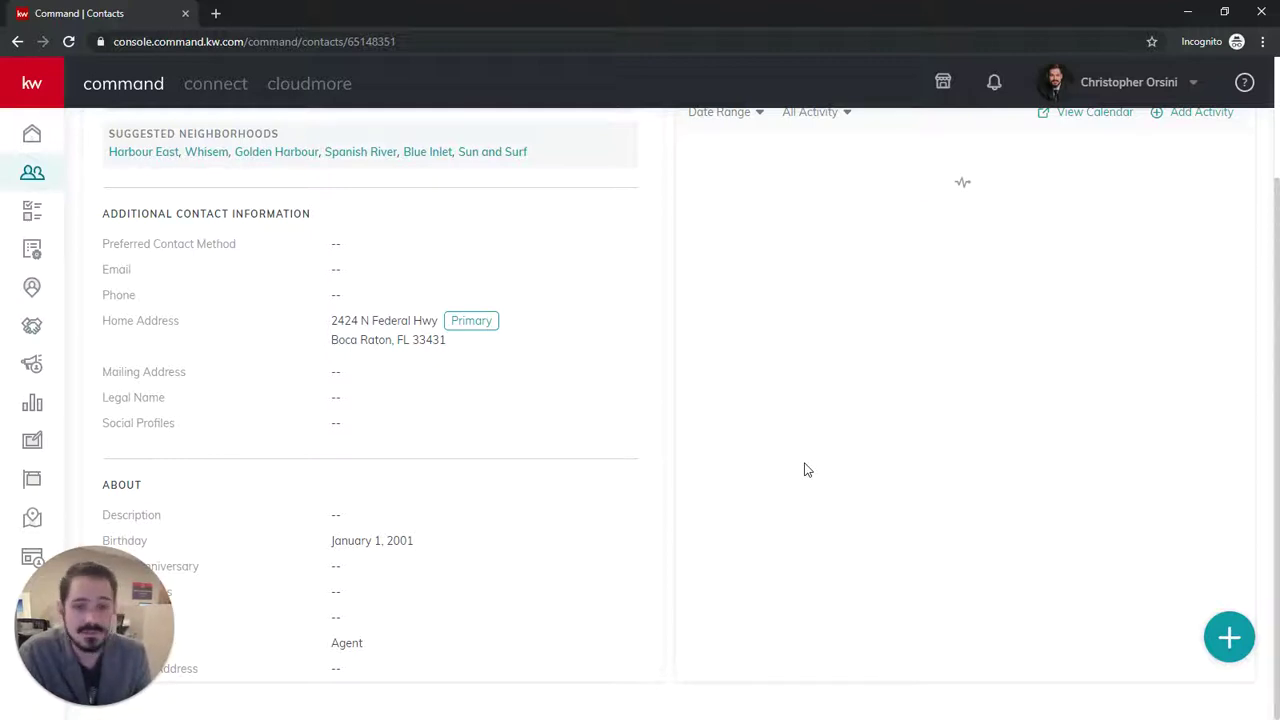
scroll(672, 516, up, 2)
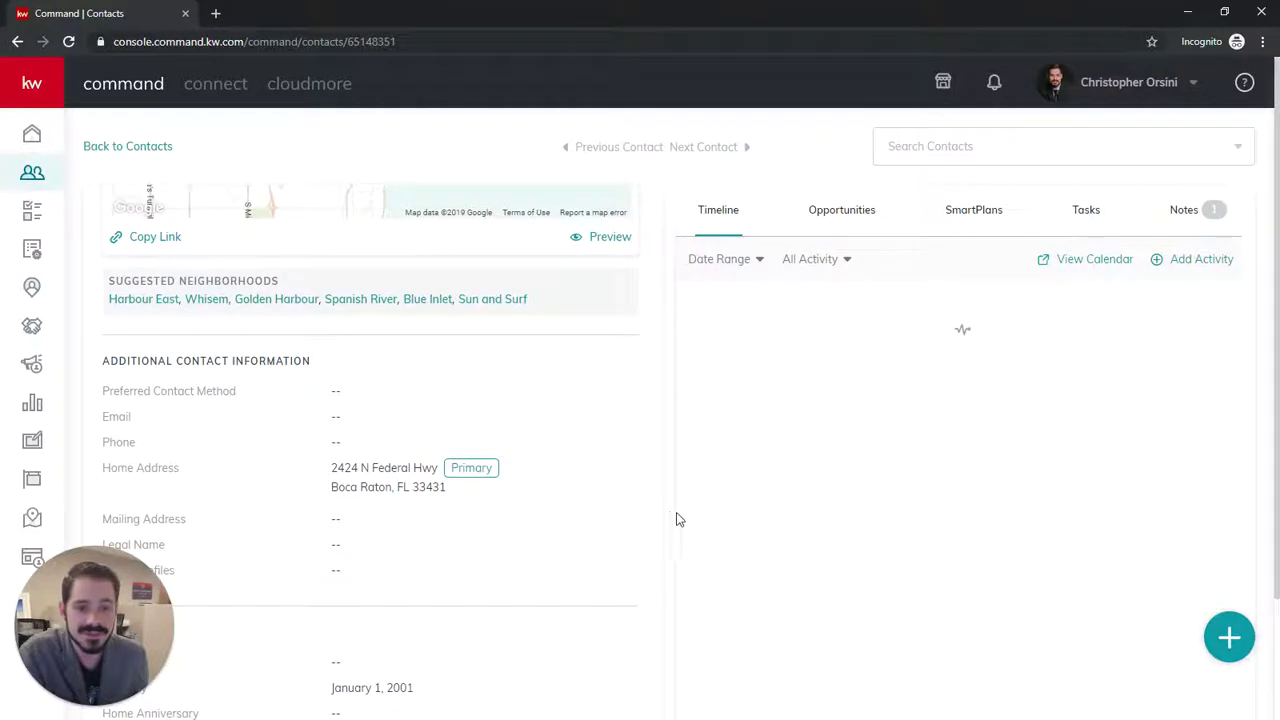